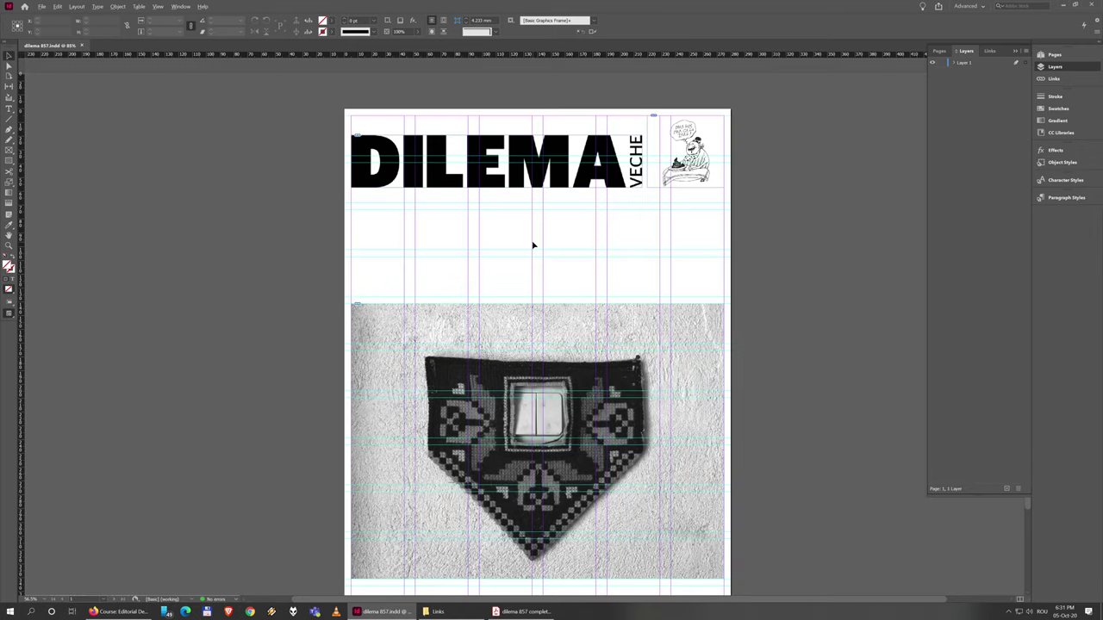
Activate the Line tool for drawing a rule above the DILEMA masthead.
{"action": "left_click", "coordinate": [445, 121]}
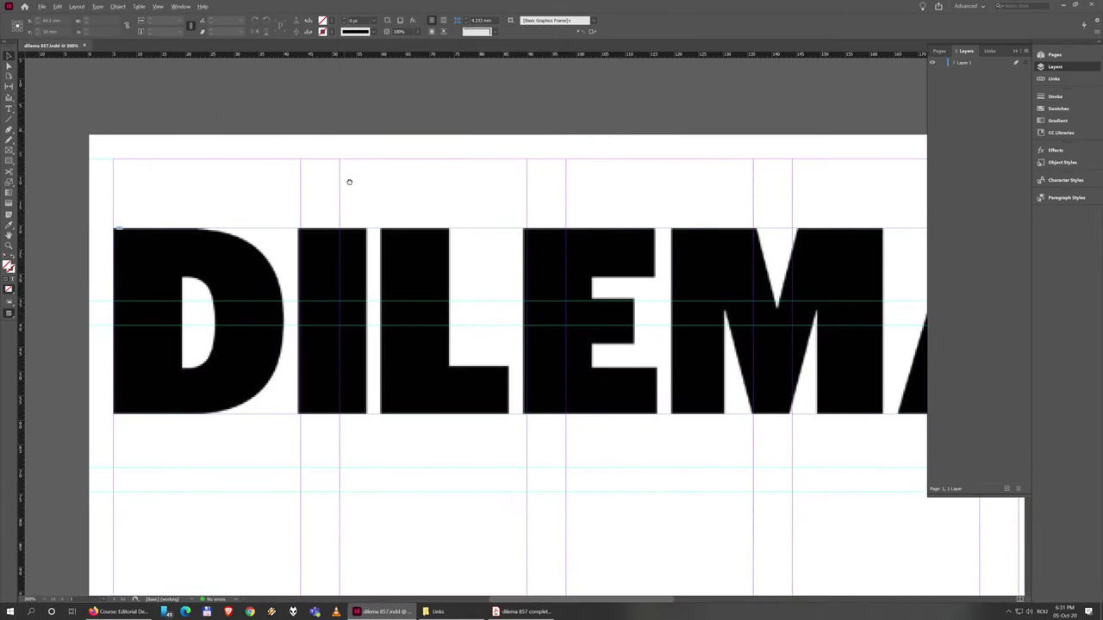
{"action": "left_click_drag", "start_coordinate": [230, 201], "coordinate": [509, 229]}
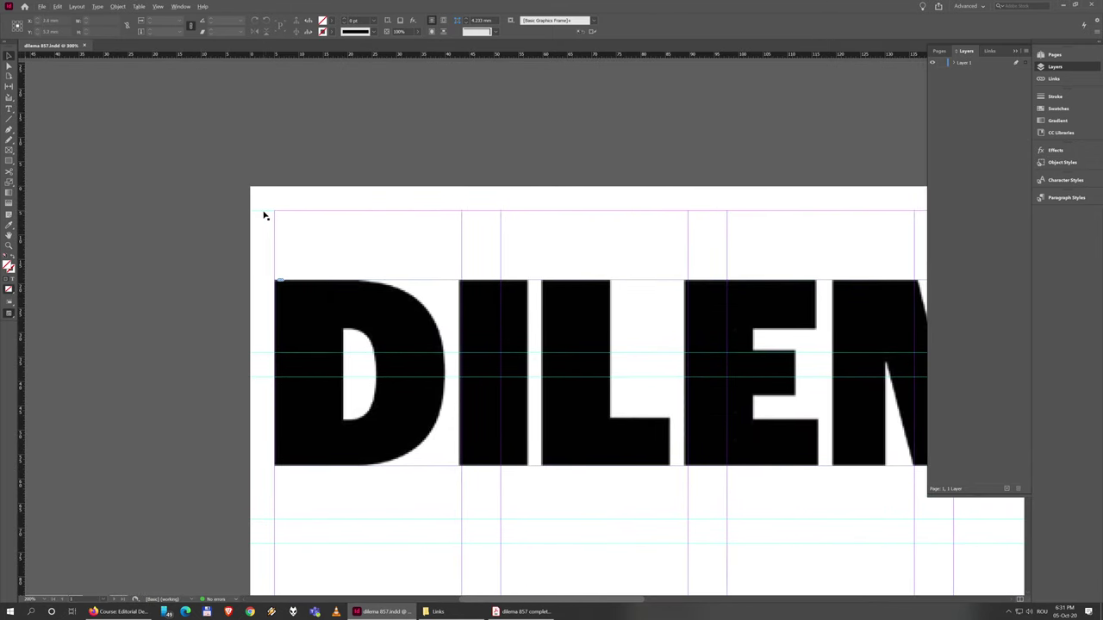
{"action": "scroll", "coordinate": [507, 250], "scroll_direction": "right", "scroll_amount": 2}
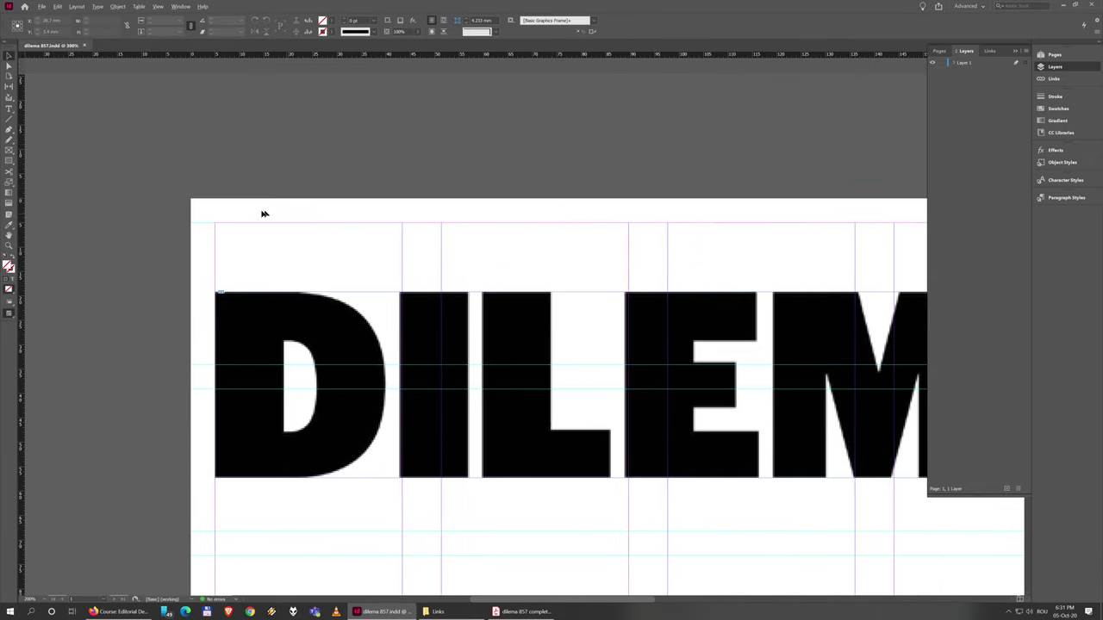
{"action": "scroll", "coordinate": [280, 244], "scroll_direction": "right", "scroll_amount": 3}
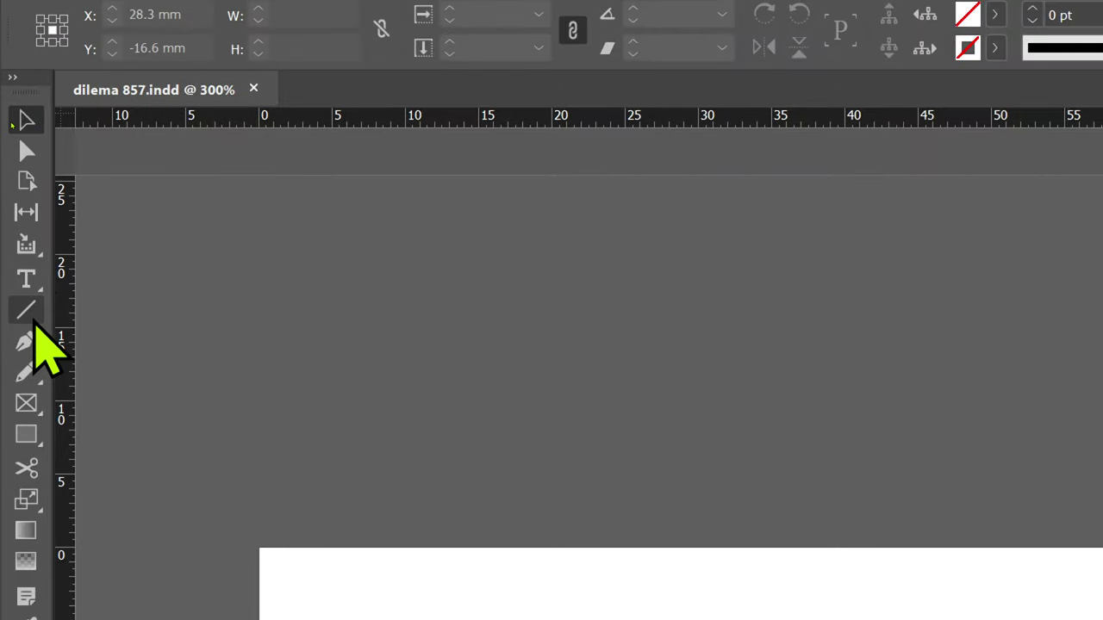
{"action": "left_click", "coordinate": [37, 320]}
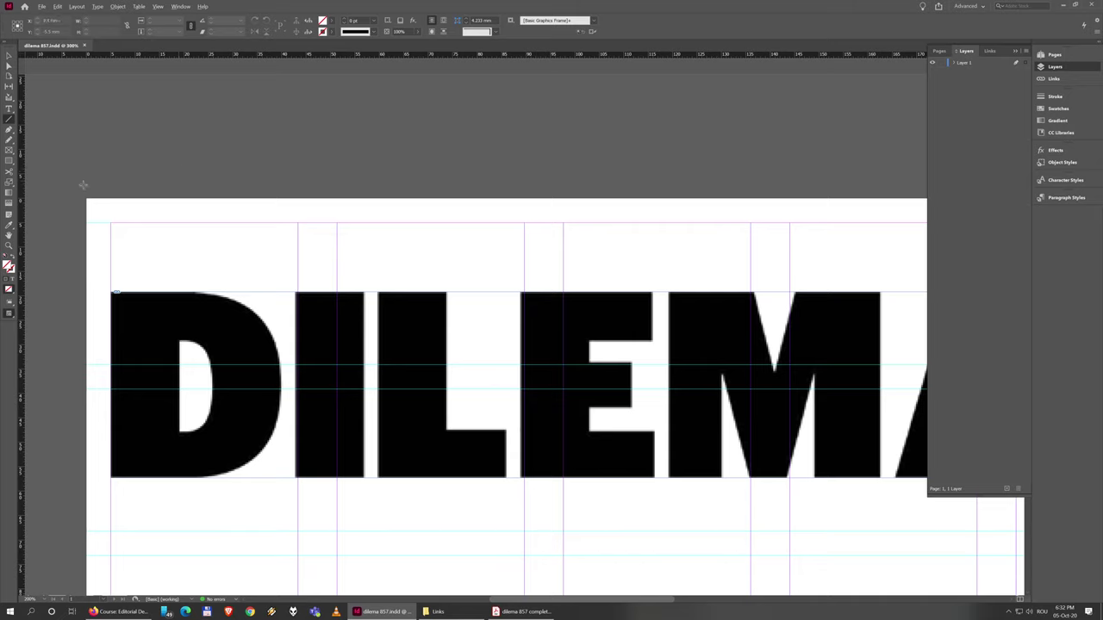
{"action": "left_click_drag", "start_coordinate": [117, 233], "coordinate": [410, 266]}
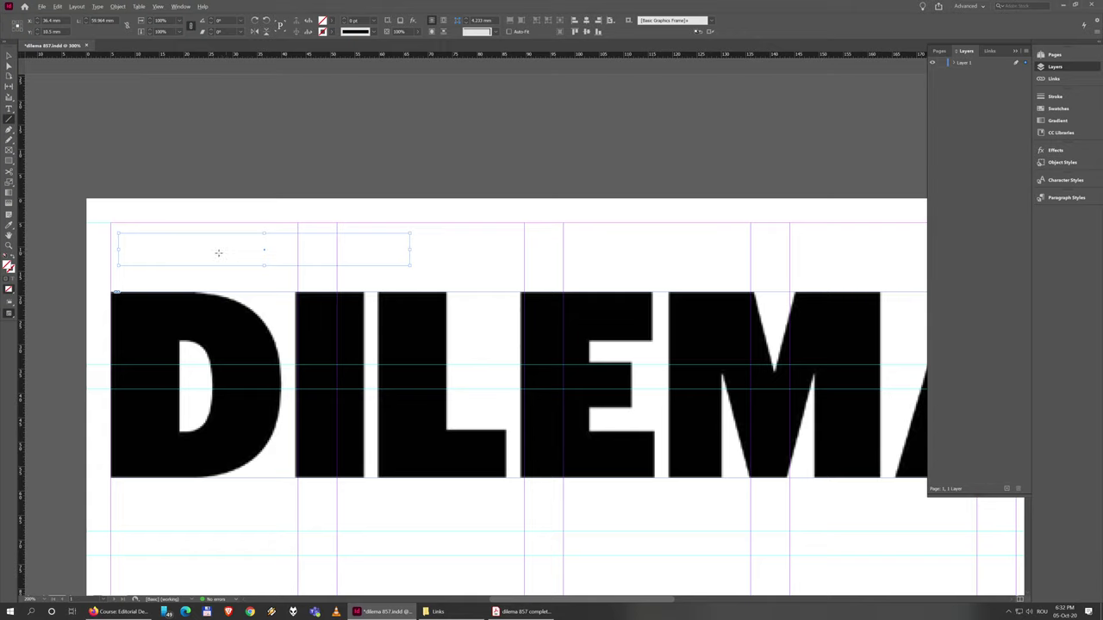
{"action": "key", "text": "ctrl+z"}
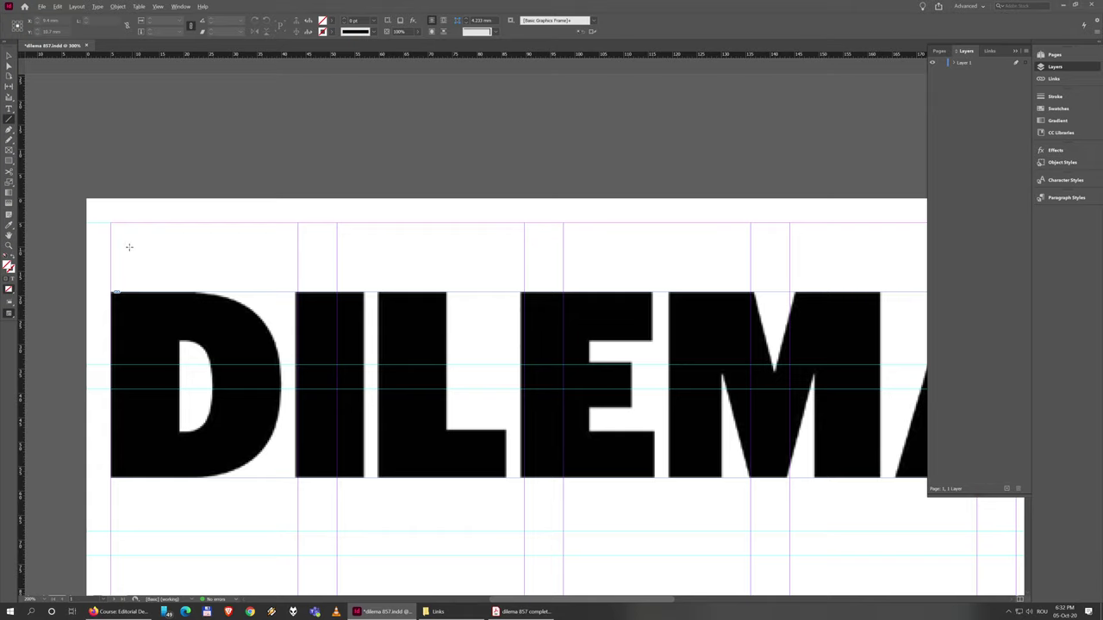
{"action": "left_click_drag", "start_coordinate": [128, 247], "coordinate": [659, 287]}
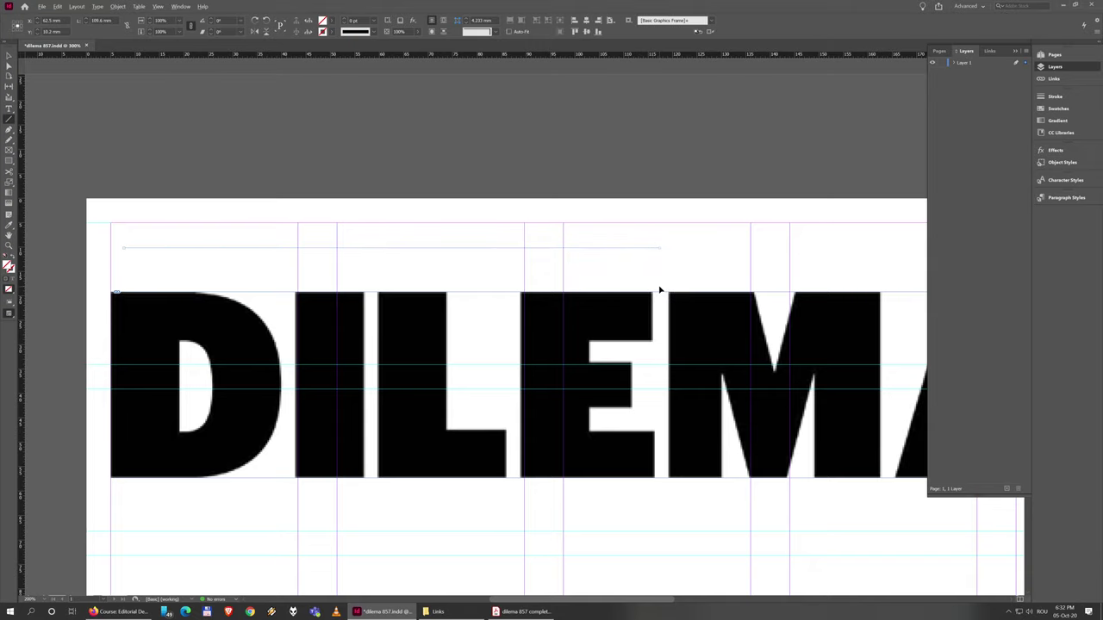
{"action": "key", "text": "ctrl+shift+a"}
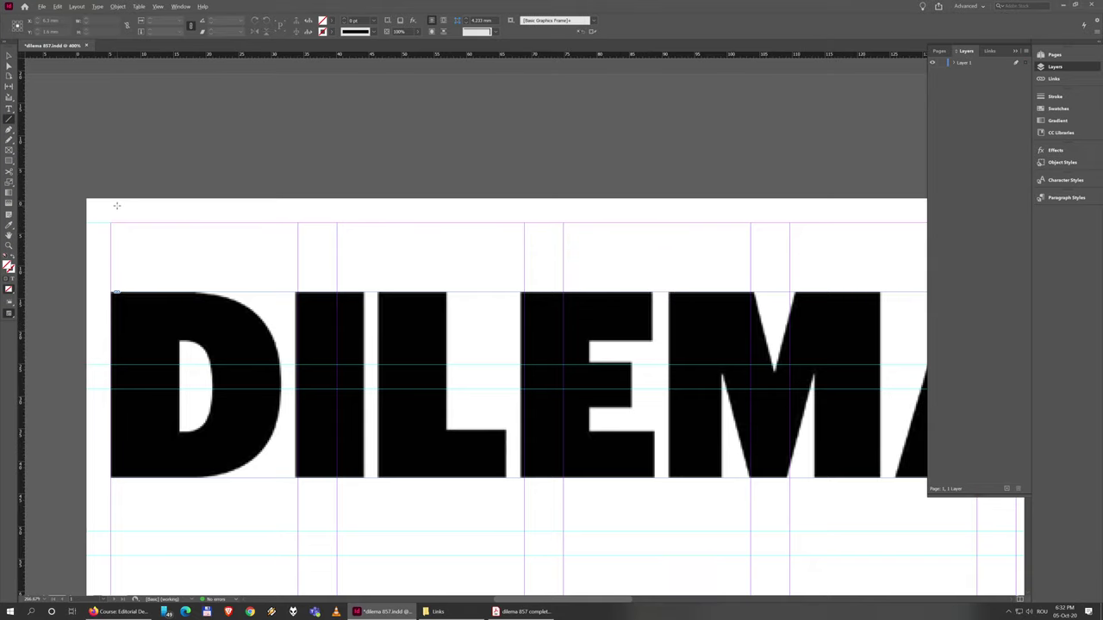
{"action": "scroll", "coordinate": [116, 204], "scroll_direction": "up", "scroll_amount": 2}
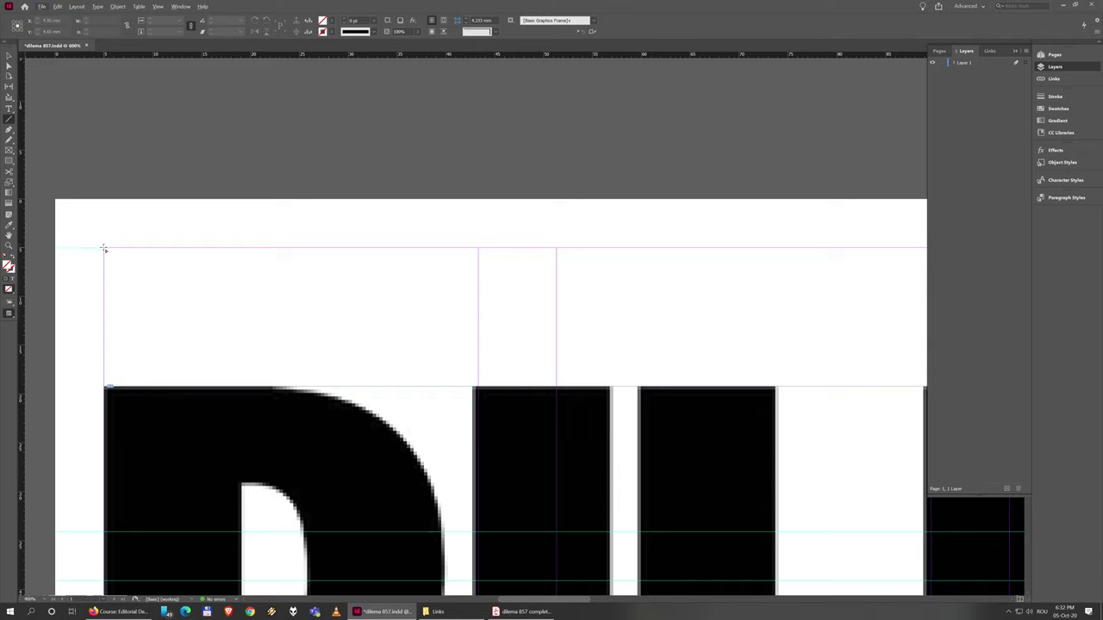
{"action": "left_click_drag", "start_coordinate": [103, 249], "coordinate": [208, 248]}
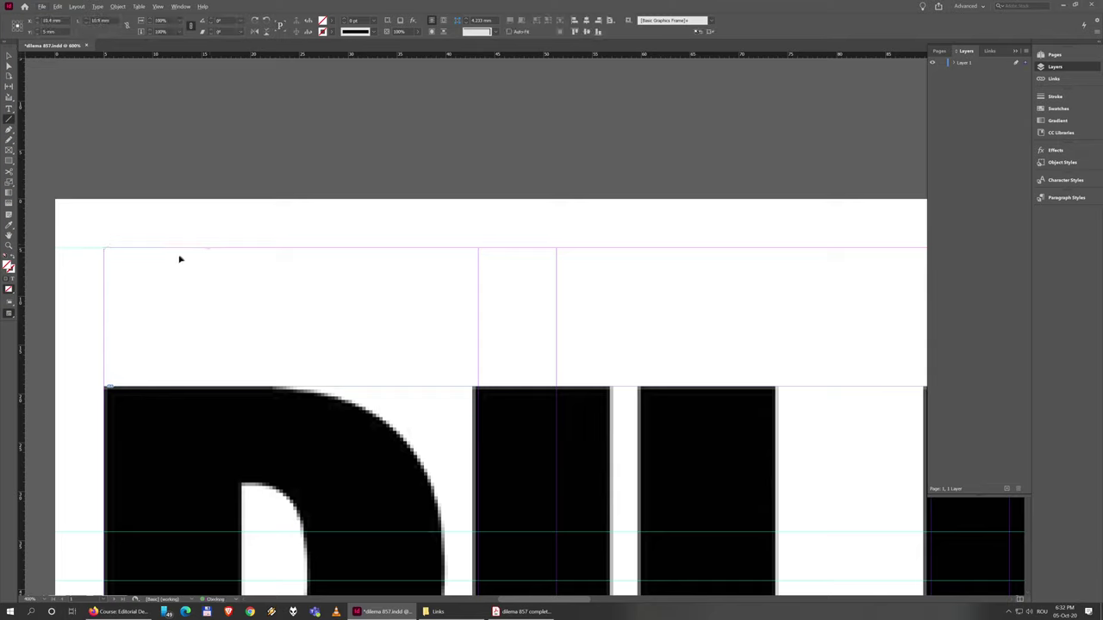
{"action": "key", "text": "ctrl+shift+a"}
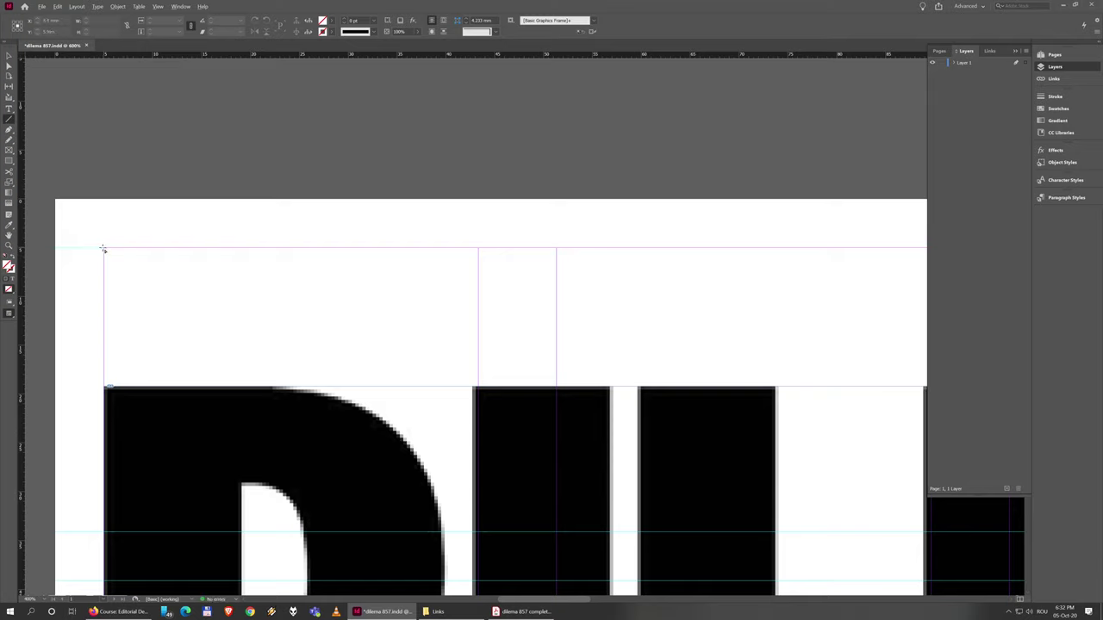
Draw a horizontal line about 211 mm long on the top margin guide, from the left margin to the right edge of VECHE, and preview it without guides.
{"action": "left_click_drag", "start_coordinate": [103, 249], "coordinate": [429, 247]}
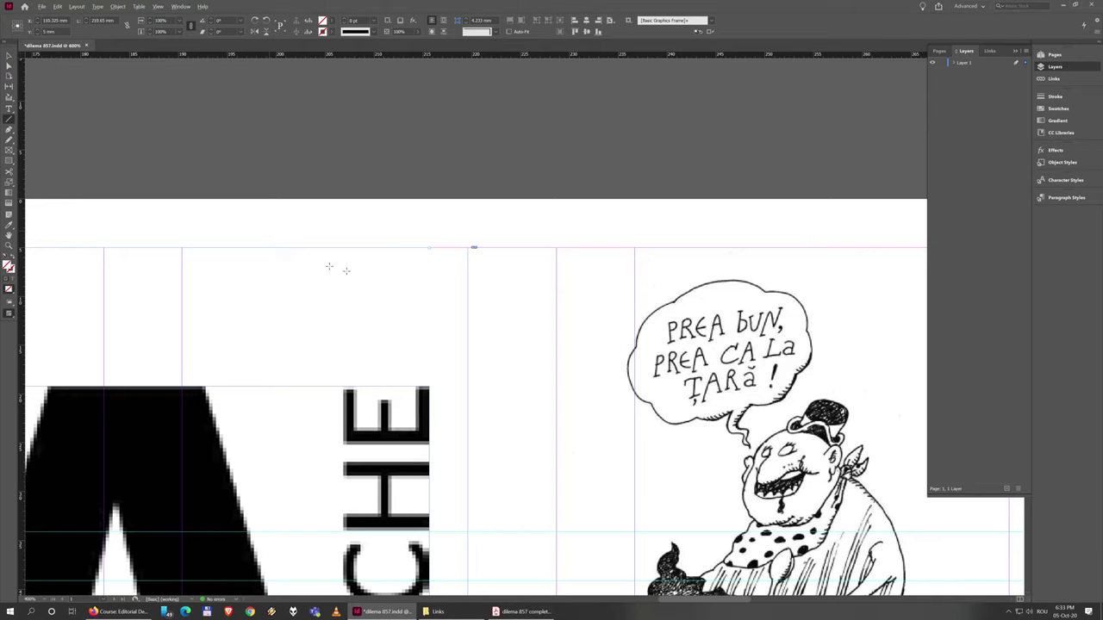
{"action": "key", "text": "w"}
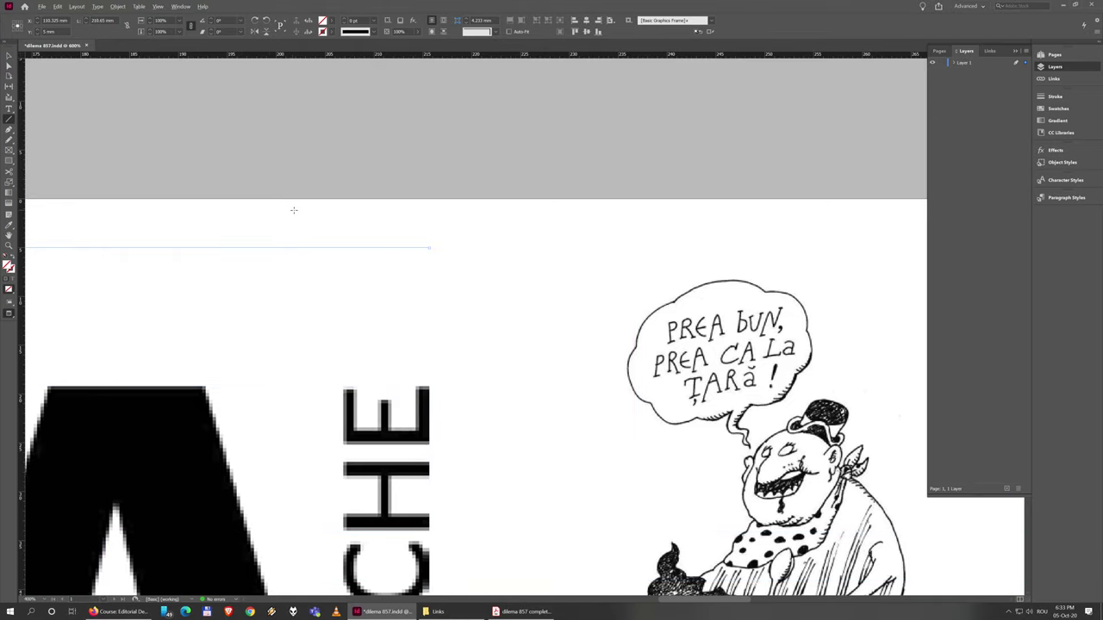
{"action": "scroll", "coordinate": [293, 210], "scroll_direction": "left", "scroll_amount": 10}
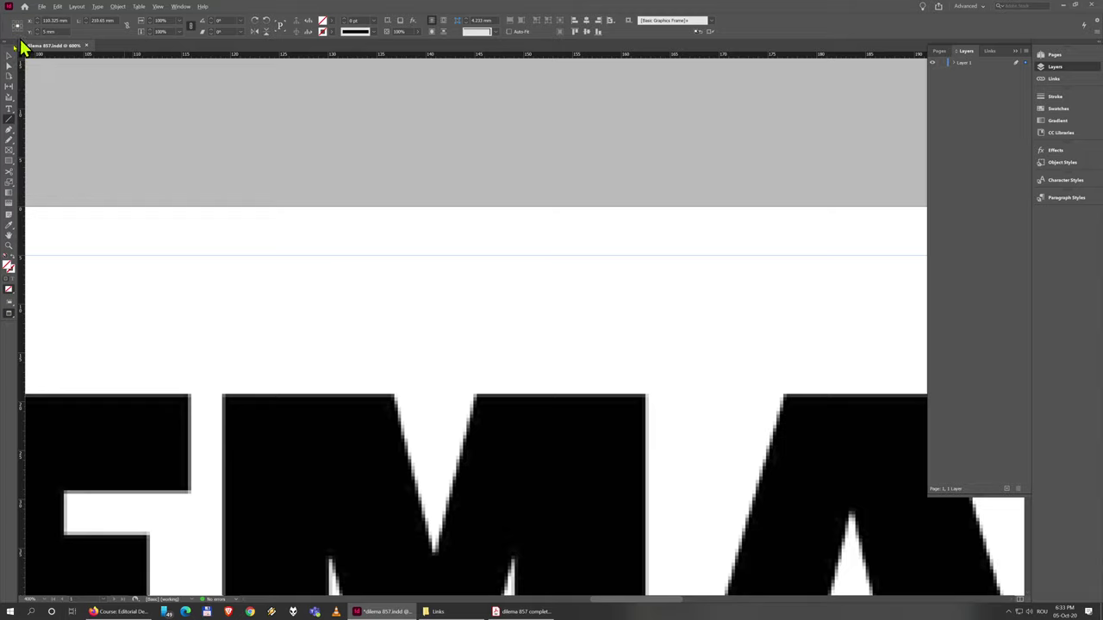
{"action": "left_click", "coordinate": [10, 60]}
{"action": "left_click", "coordinate": [493, 345]}
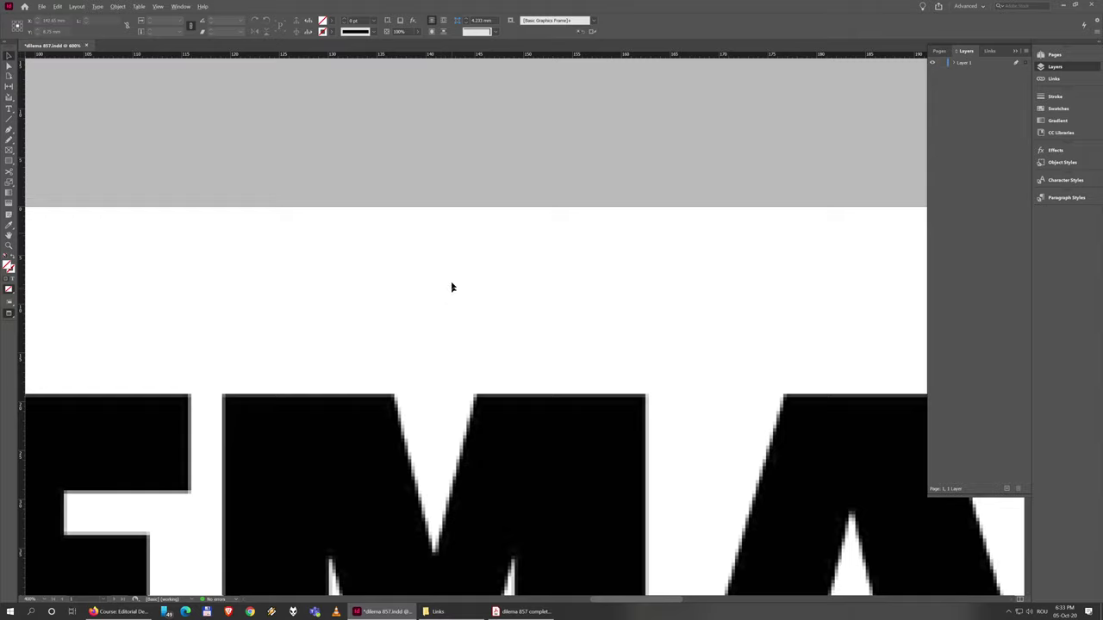
{"action": "key", "text": "w"}
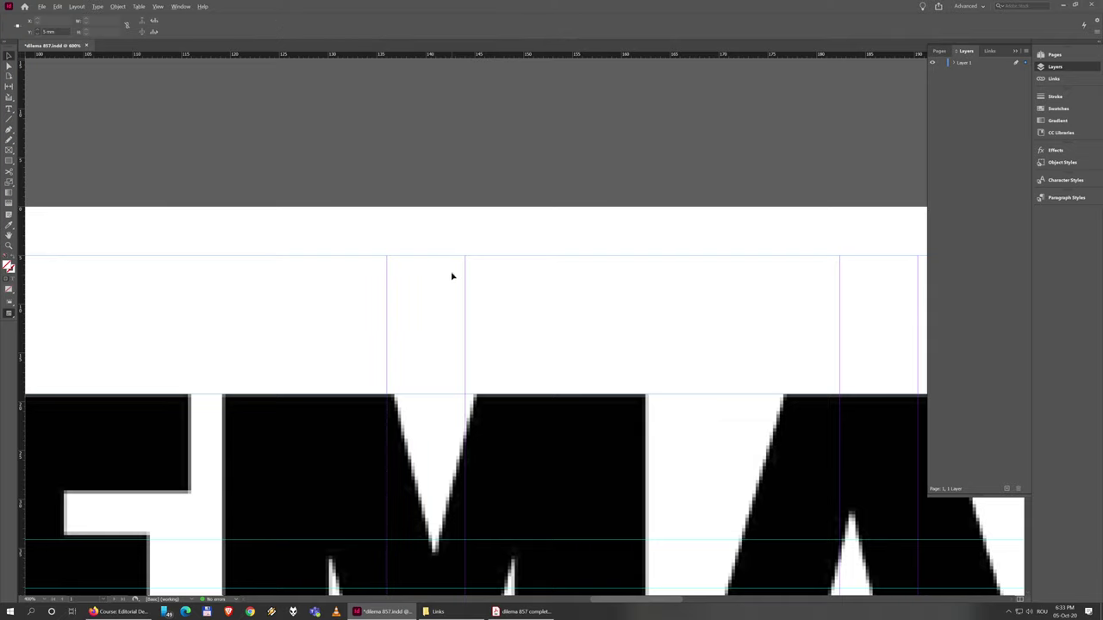
{"action": "key", "text": "w"}
Give the line above the masthead a solid stroke with a weight of 0.5 pt.
{"action": "scroll", "coordinate": [582, 315], "scroll_direction": "down", "scroll_amount": 4}
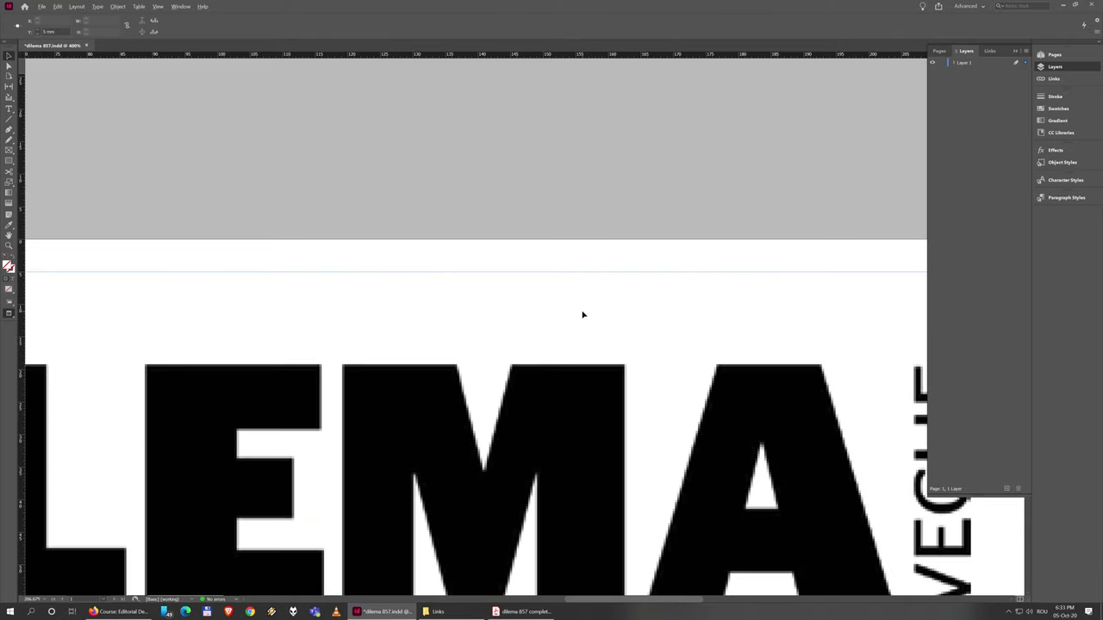
{"action": "scroll", "coordinate": [547, 244], "scroll_direction": "down", "scroll_amount": 1}
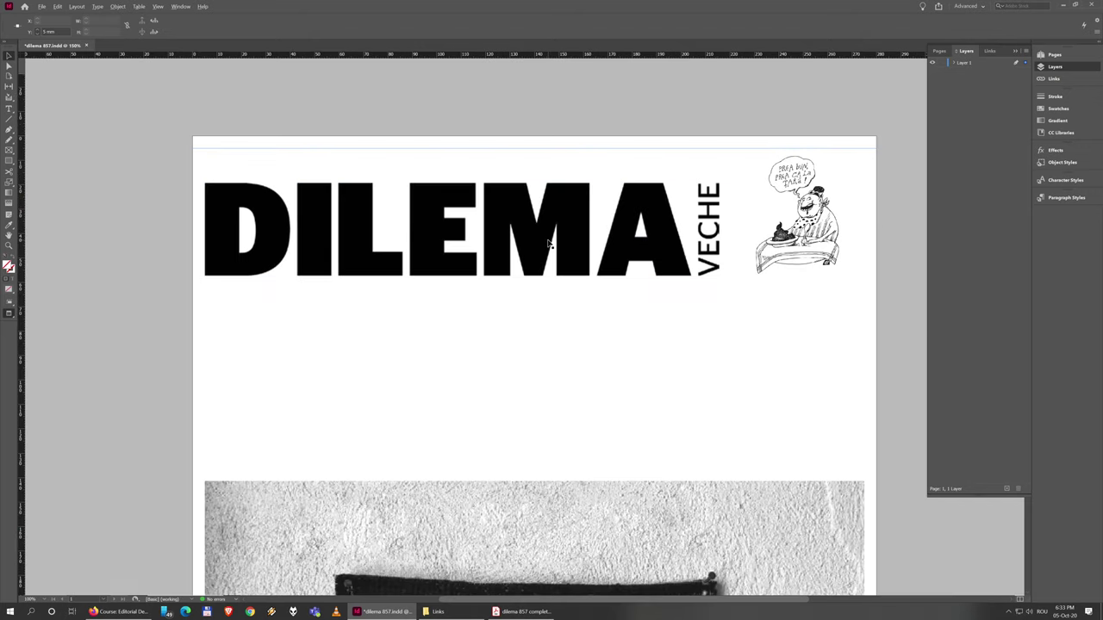
{"action": "scroll", "coordinate": [548, 244], "scroll_direction": "up", "scroll_amount": 1}
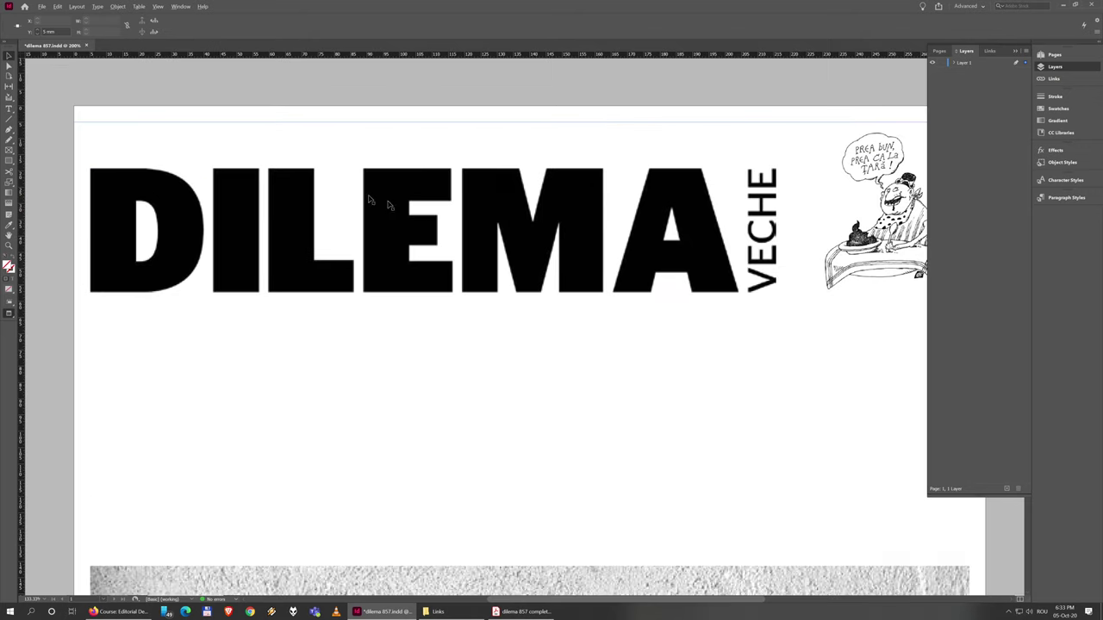
{"action": "left_click", "coordinate": [254, 125]}
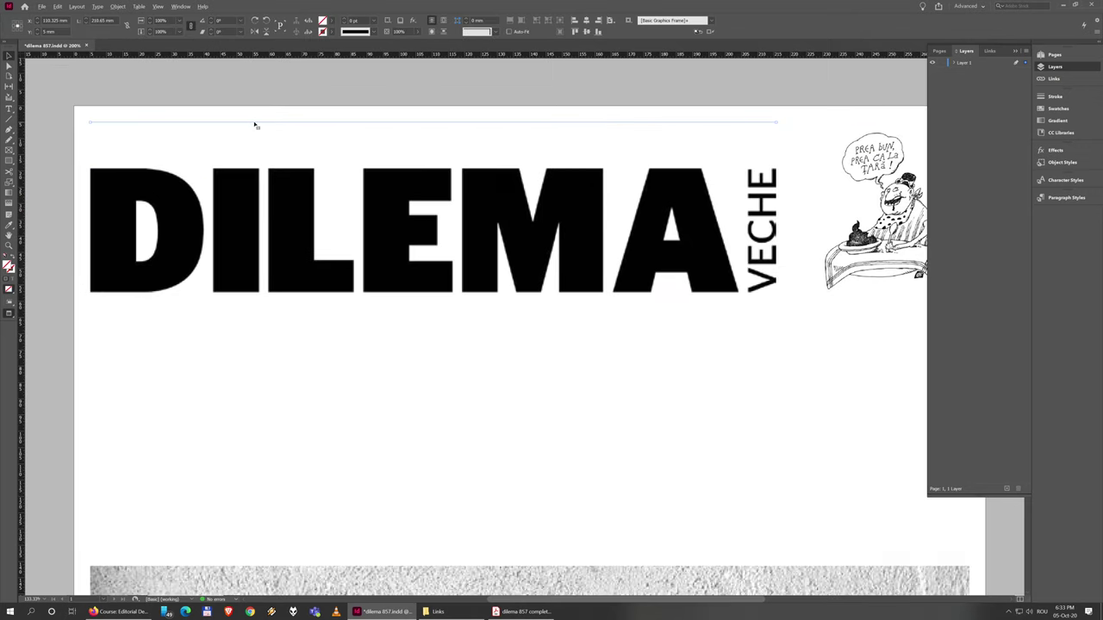
{"action": "scroll", "coordinate": [751, 118], "scroll_direction": "up", "scroll_amount": 4}
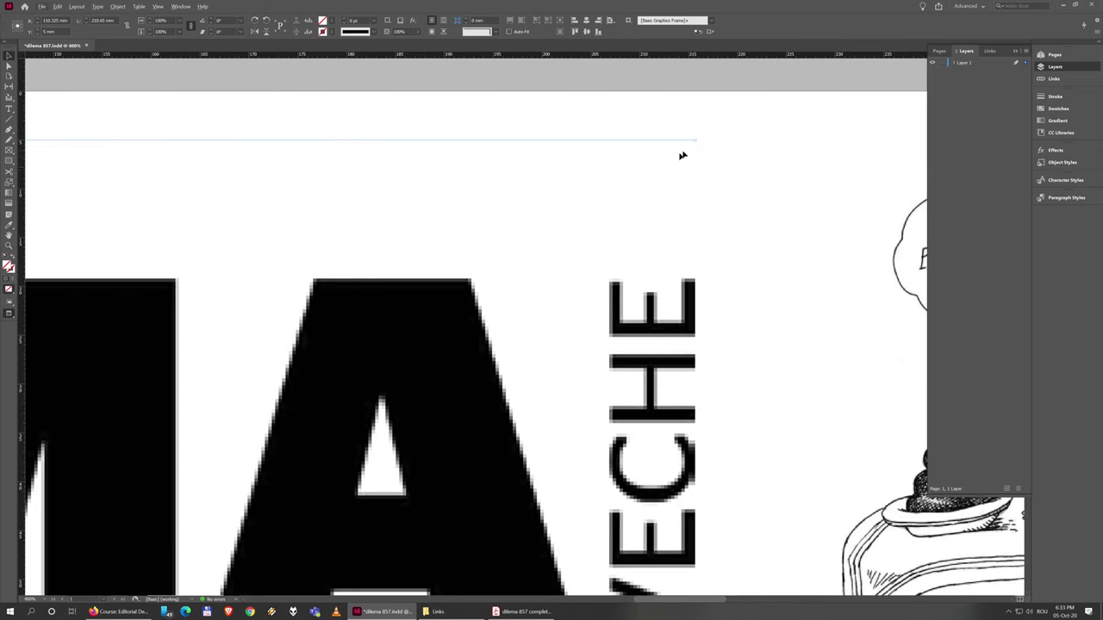
{"action": "scroll", "coordinate": [340, 197], "scroll_direction": "up", "scroll_amount": 3}
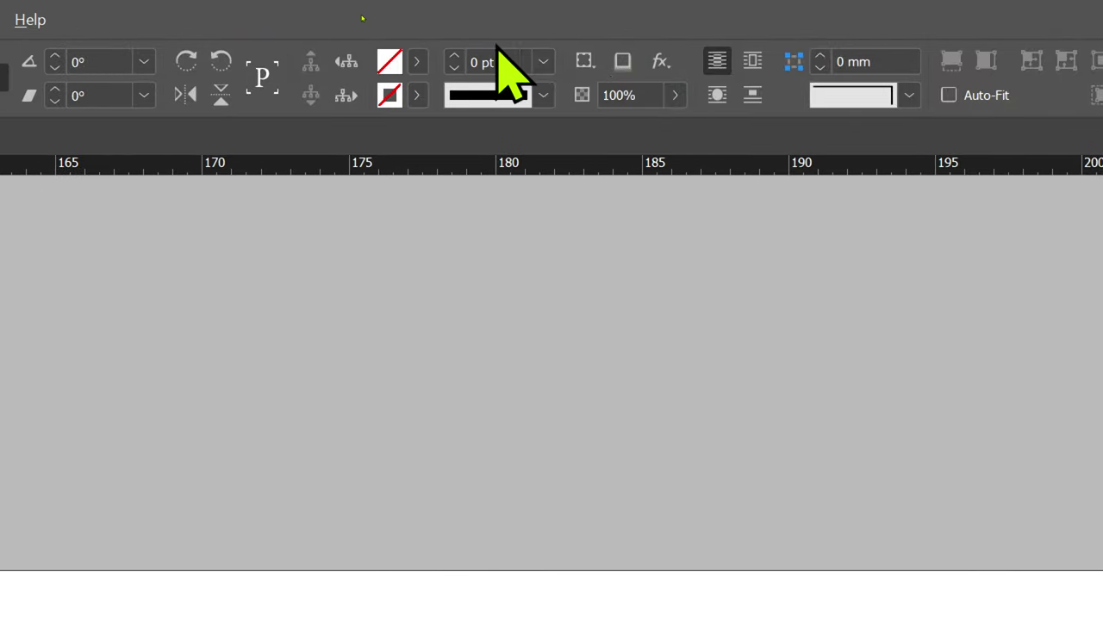
{"action": "left_click", "coordinate": [543, 95]}
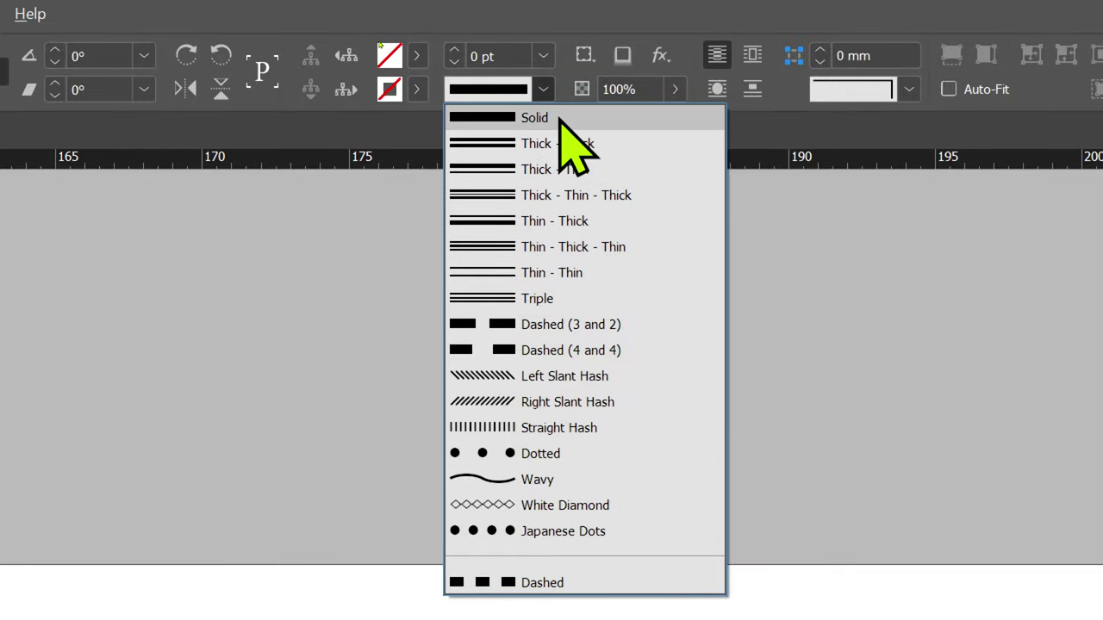
{"action": "left_click", "coordinate": [559, 118]}
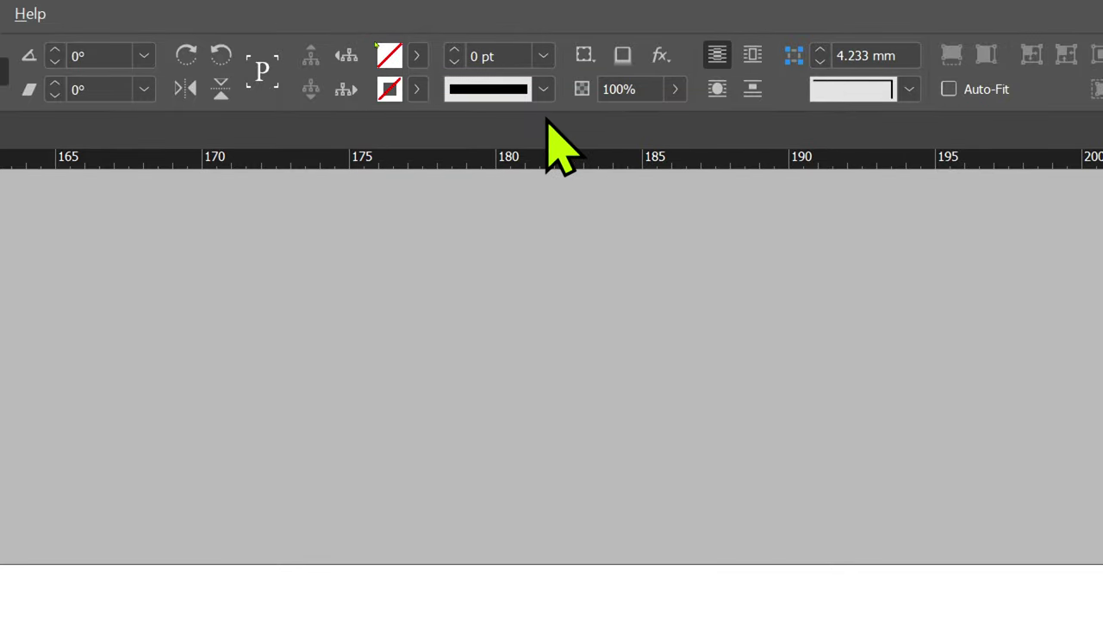
{"action": "left_click", "coordinate": [545, 57]}
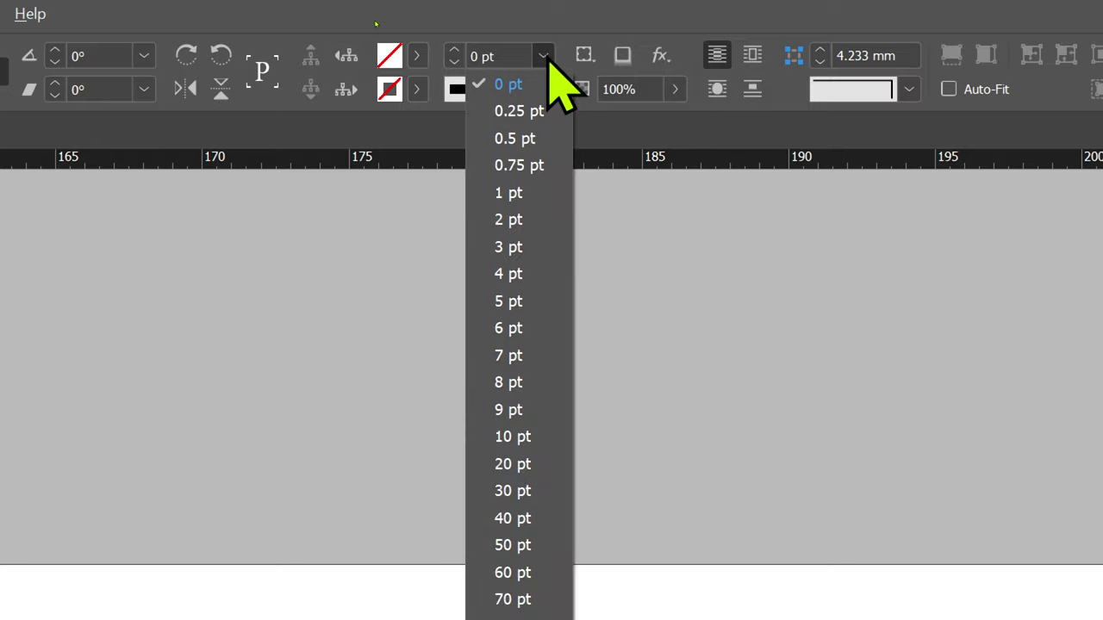
{"action": "left_click", "coordinate": [552, 139]}
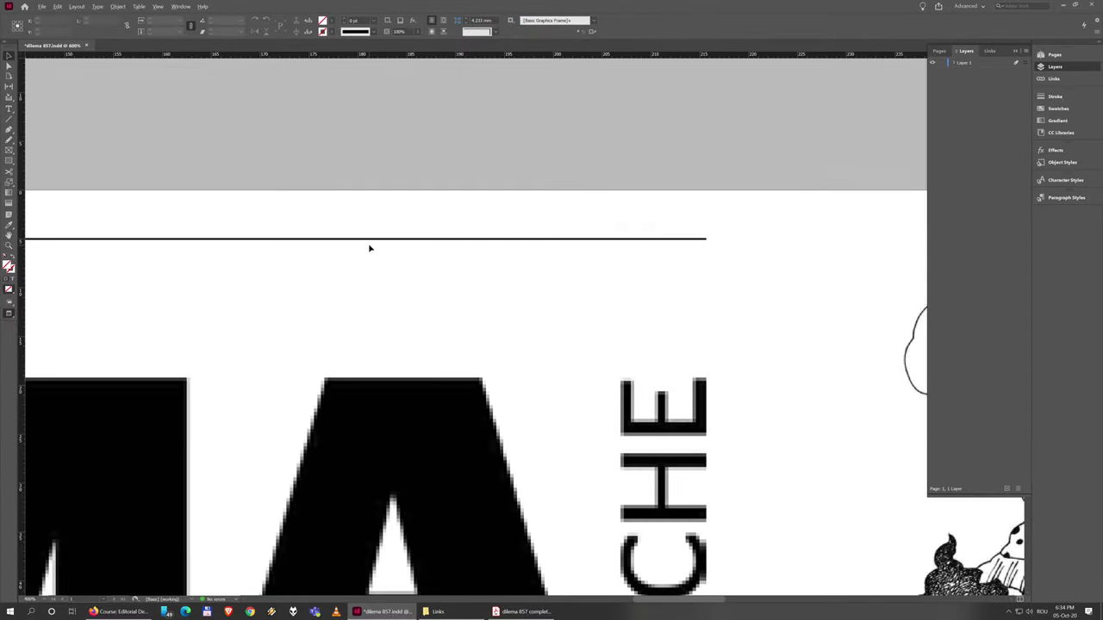
With guides shown, check the right end of the line against the right edge of the VECHE lettering.
{"action": "left_click_drag", "start_coordinate": [369, 248], "coordinate": [615, 320]}
{"action": "key", "text": "w"}
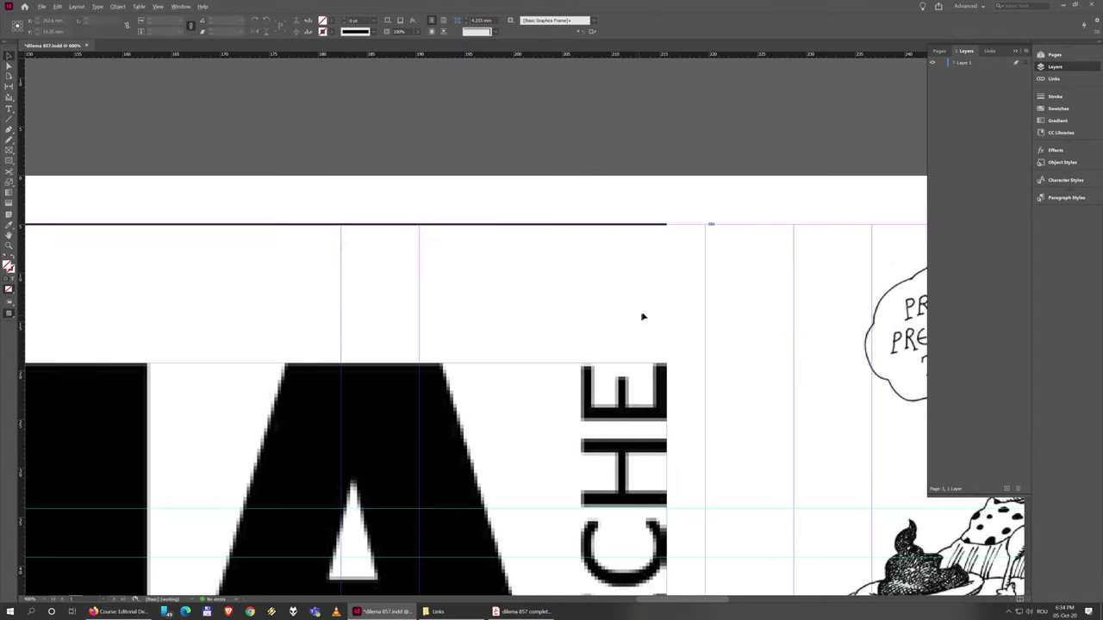
{"action": "left_click", "coordinate": [668, 376]}
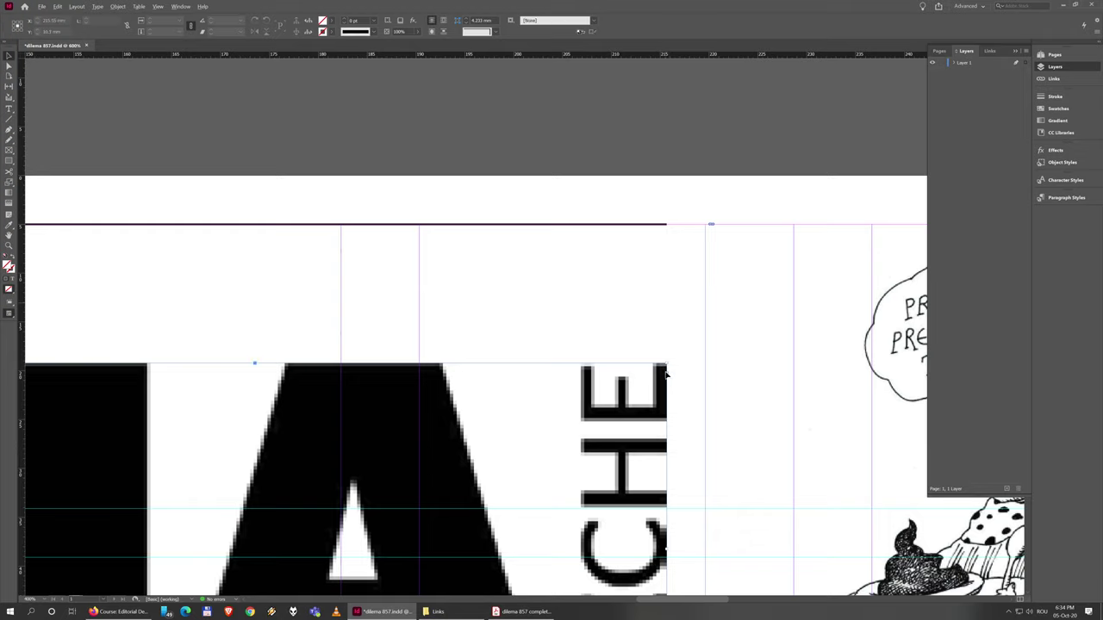
{"action": "left_click", "coordinate": [665, 227]}
{"action": "left_click_drag", "start_coordinate": [653, 212], "coordinate": [594, 244]}
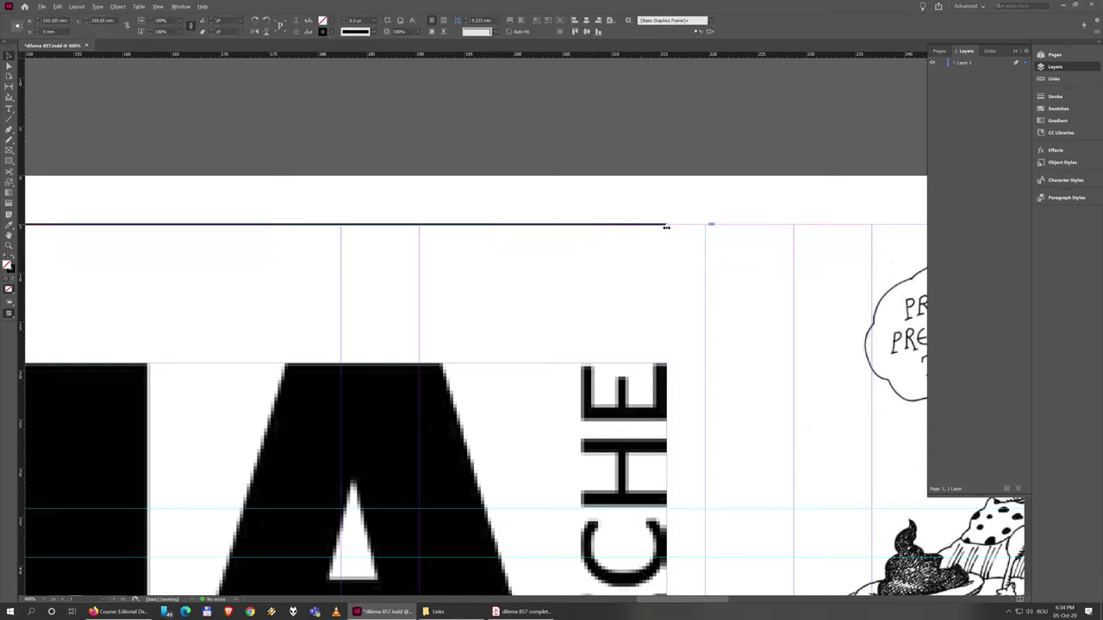
{"action": "left_click_drag", "start_coordinate": [665, 226], "coordinate": [665, 374]}
{"action": "left_click", "coordinate": [598, 307]}
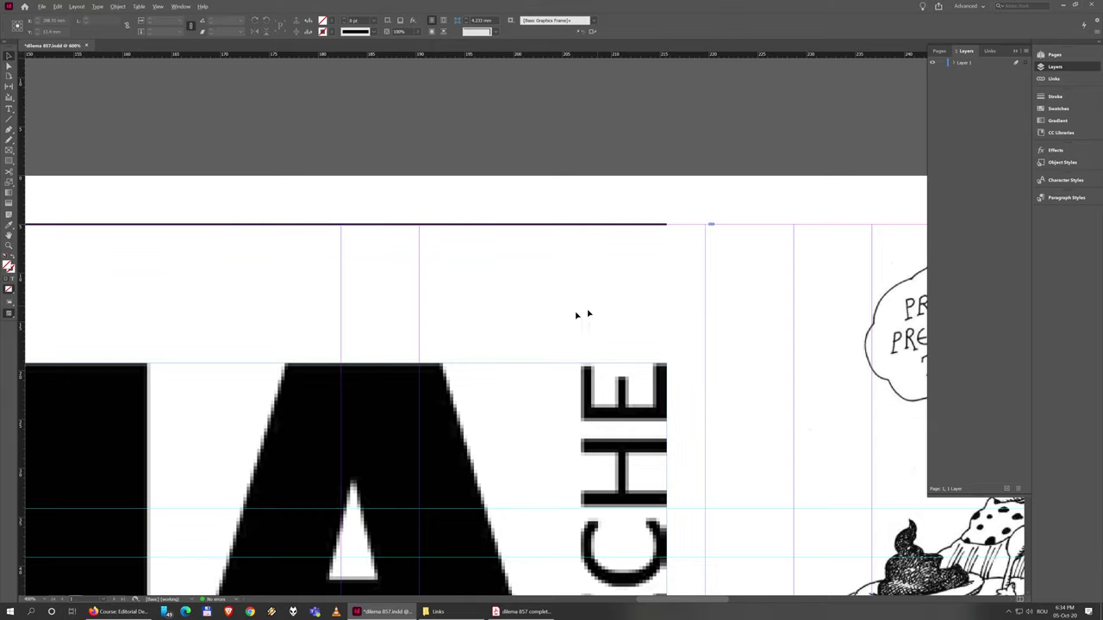
Inspect the line across the masthead, including its start at the left page margin.
{"action": "key", "text": "ctrl+minus"}
{"action": "key", "text": "ctrl+minus"}
{"action": "key", "text": "ctrl+minus"}
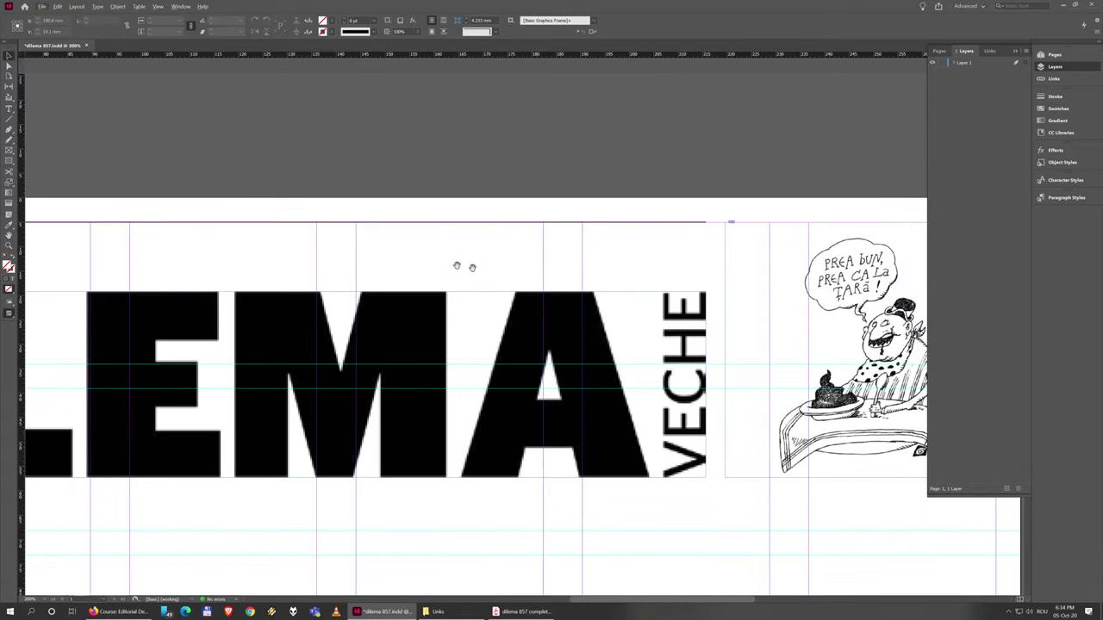
{"action": "left_click_drag", "start_coordinate": [457, 266], "coordinate": [664, 259]}
{"action": "left_click_drag", "start_coordinate": [379, 262], "coordinate": [442, 261]}
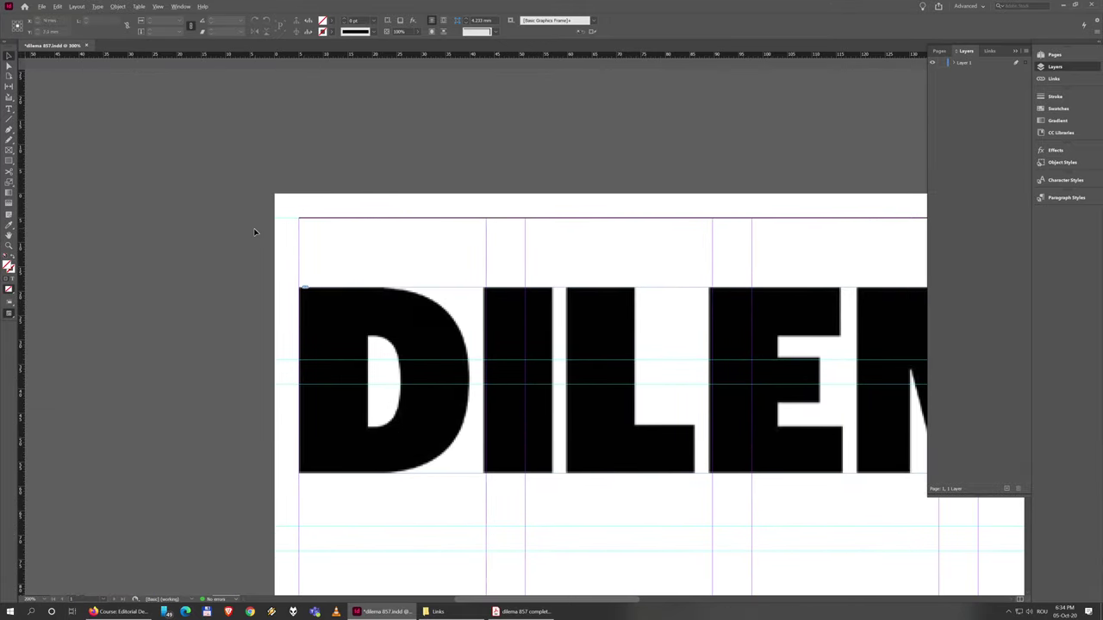
{"action": "scroll", "coordinate": [259, 228], "scroll_direction": "up", "scroll_amount": 5}
{"action": "scroll", "coordinate": [384, 207], "scroll_direction": "down", "scroll_amount": 5}
{"action": "left_click_drag", "start_coordinate": [615, 232], "coordinate": [435, 235]}
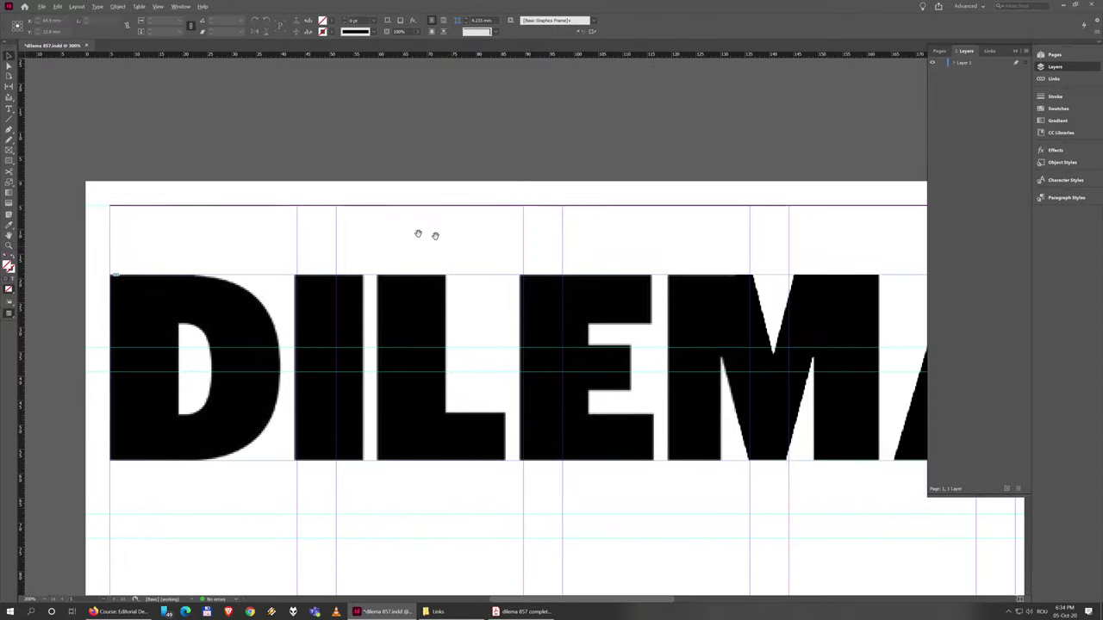
{"action": "key", "text": "ctrl+minus"}
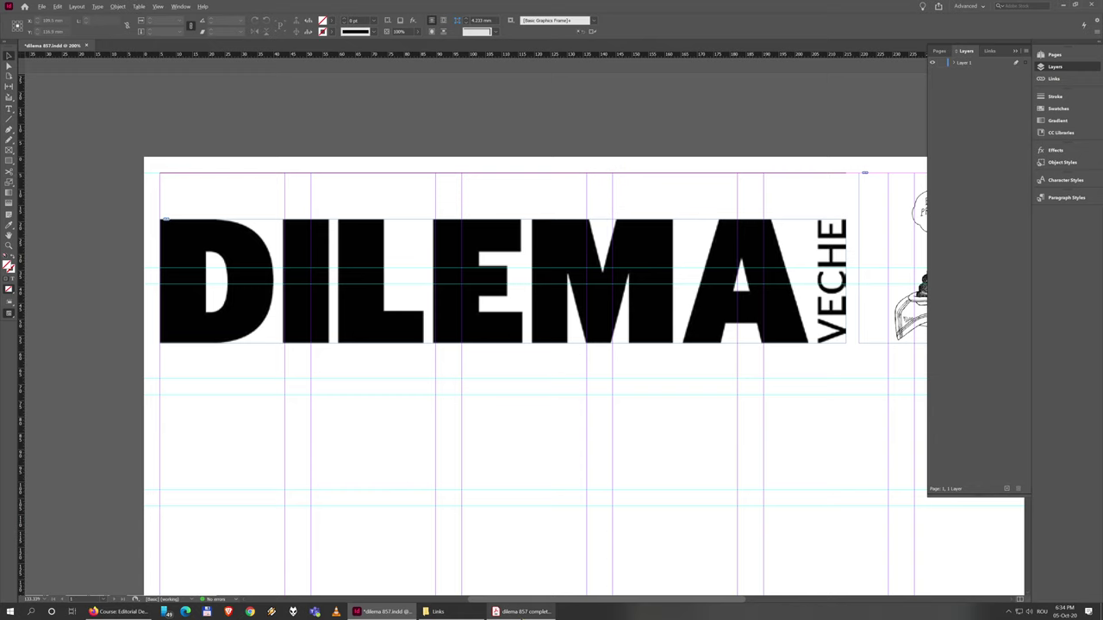
Duplicate the top line, place the copy just above the DILEMA lettering and align its start with the left page margin.
{"action": "left_click", "coordinate": [521, 612]}
{"action": "left_click", "coordinate": [419, 195]}
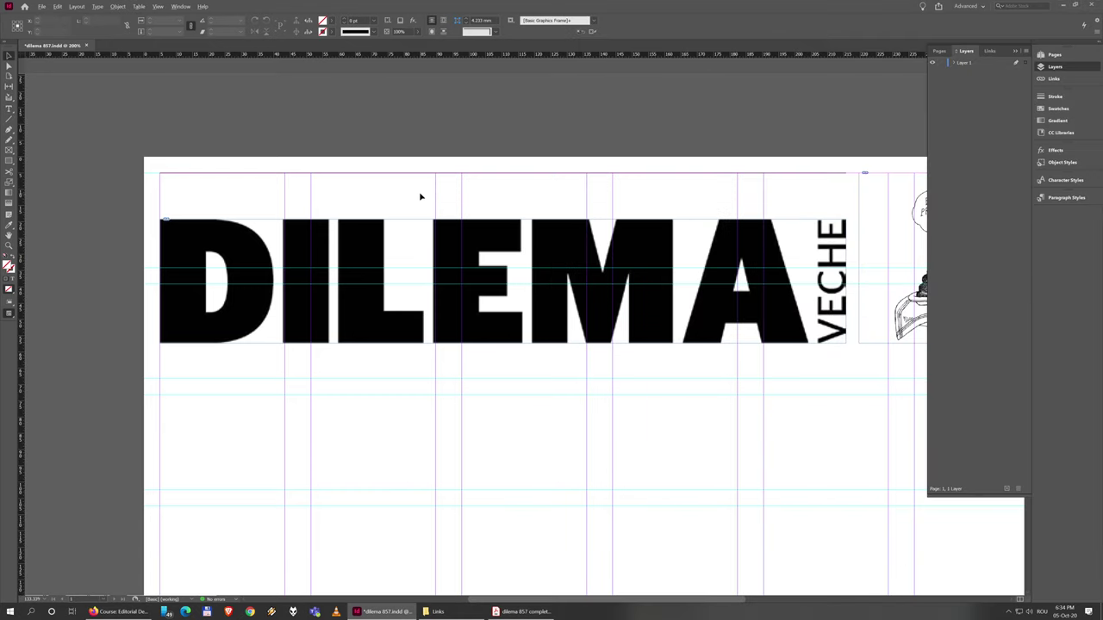
{"action": "scroll", "coordinate": [463, 183], "scroll_direction": "up", "scroll_amount": 4}
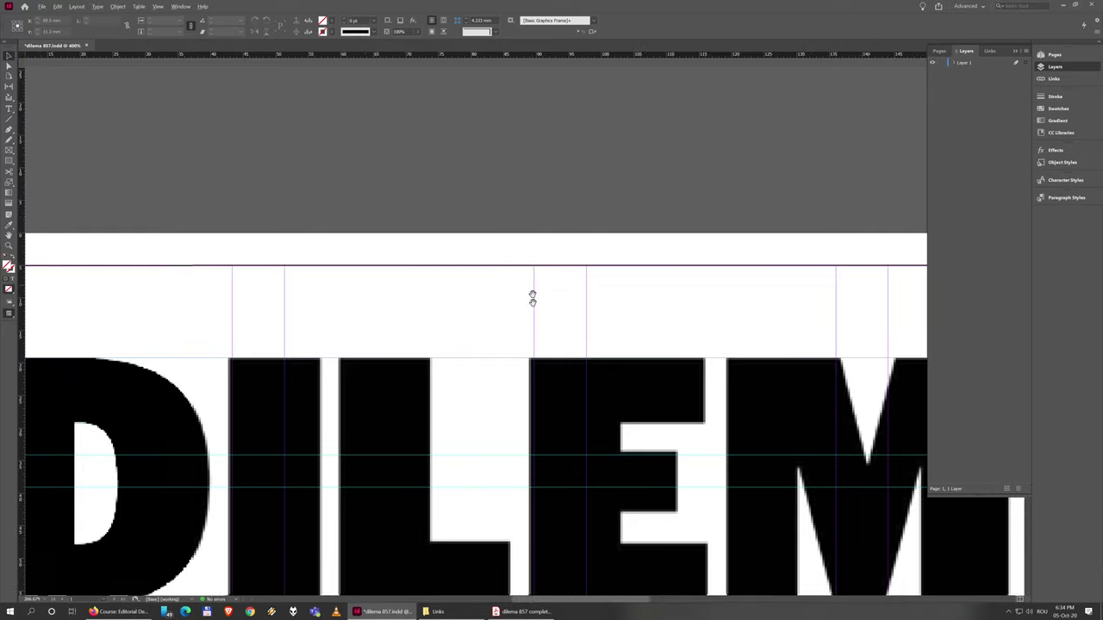
{"action": "scroll", "coordinate": [543, 271], "scroll_direction": "left", "scroll_amount": 3}
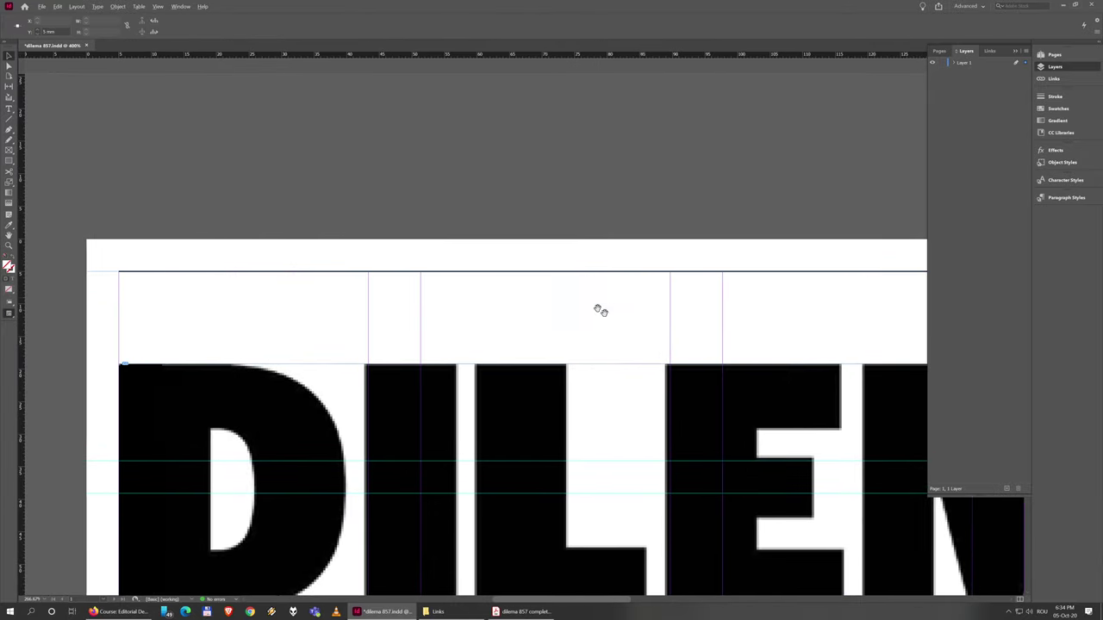
{"action": "left_click", "coordinate": [552, 284]}
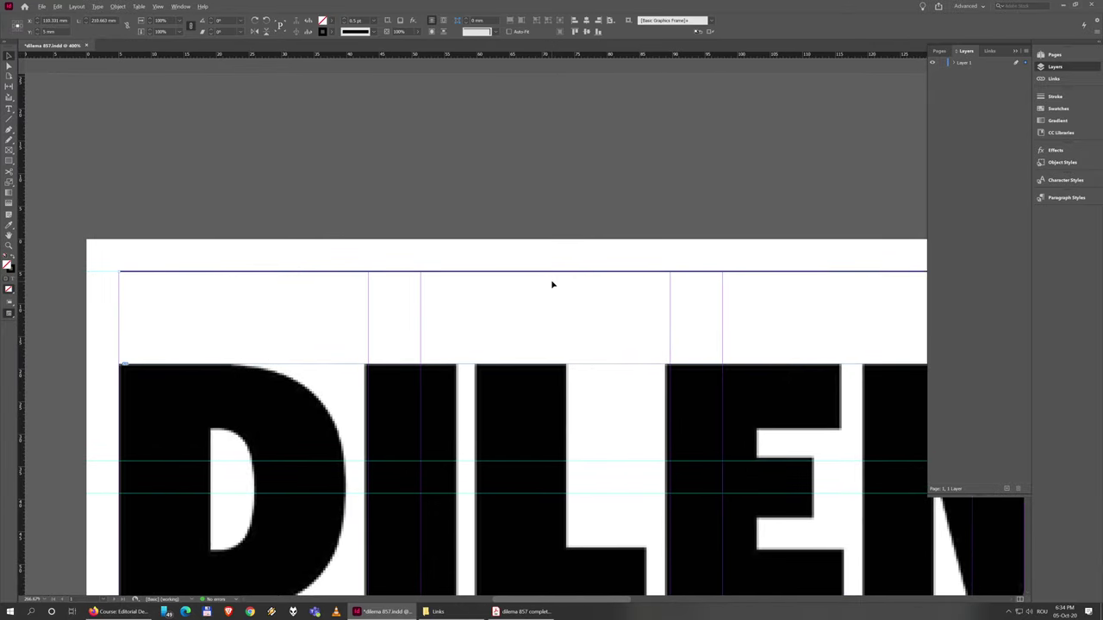
{"action": "right_click", "coordinate": [556, 275]}
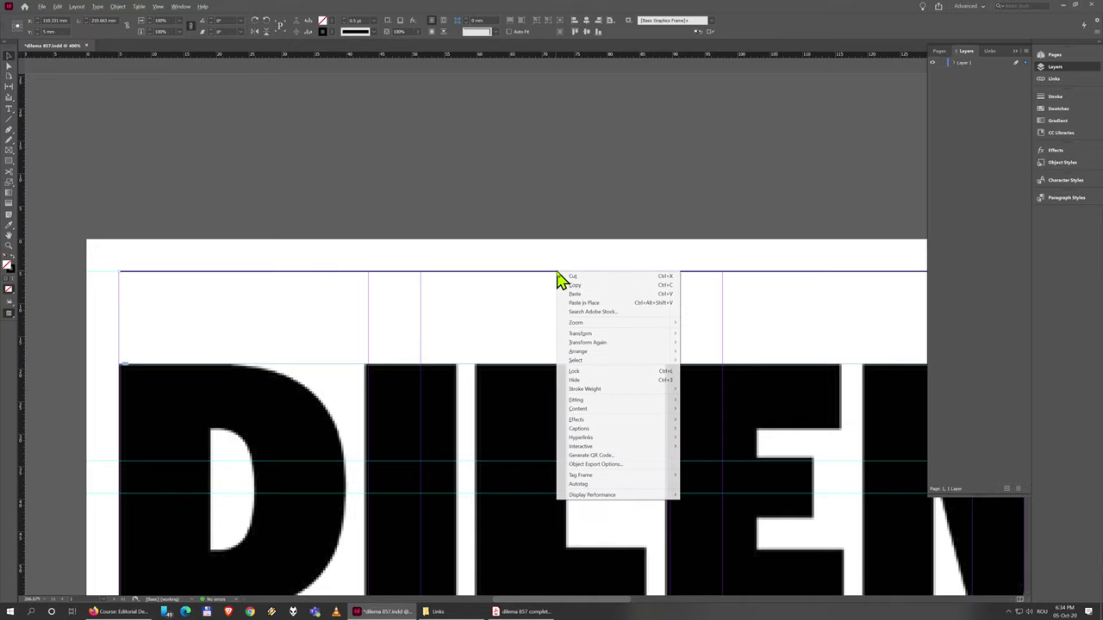
{"action": "left_click", "coordinate": [573, 287]}
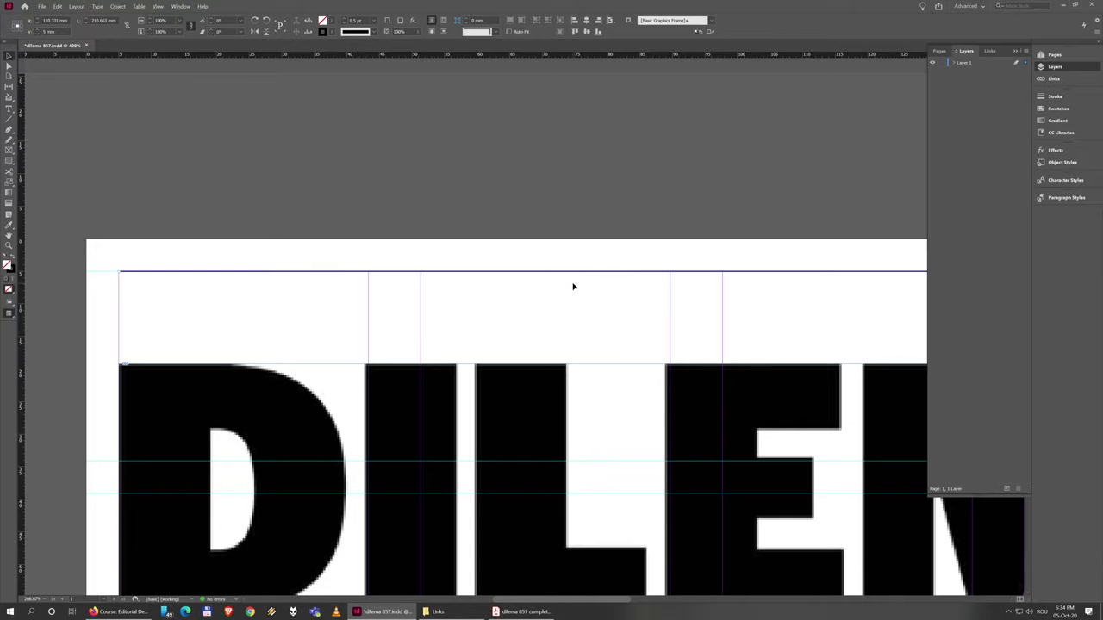
{"action": "key", "text": "ctrl+v"}
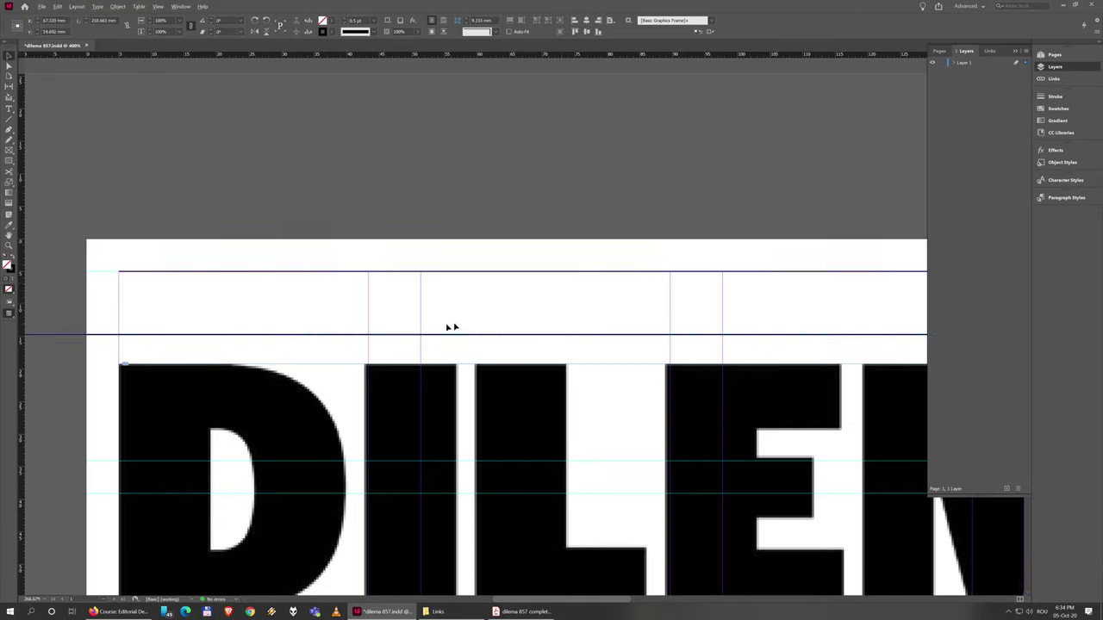
{"action": "left_click_drag", "start_coordinate": [233, 340], "coordinate": [512, 339]}
Check the second line's ends against the right edge of VECHE and the left page margin.
{"action": "scroll", "coordinate": [517, 388], "scroll_direction": "right", "scroll_amount": 5}
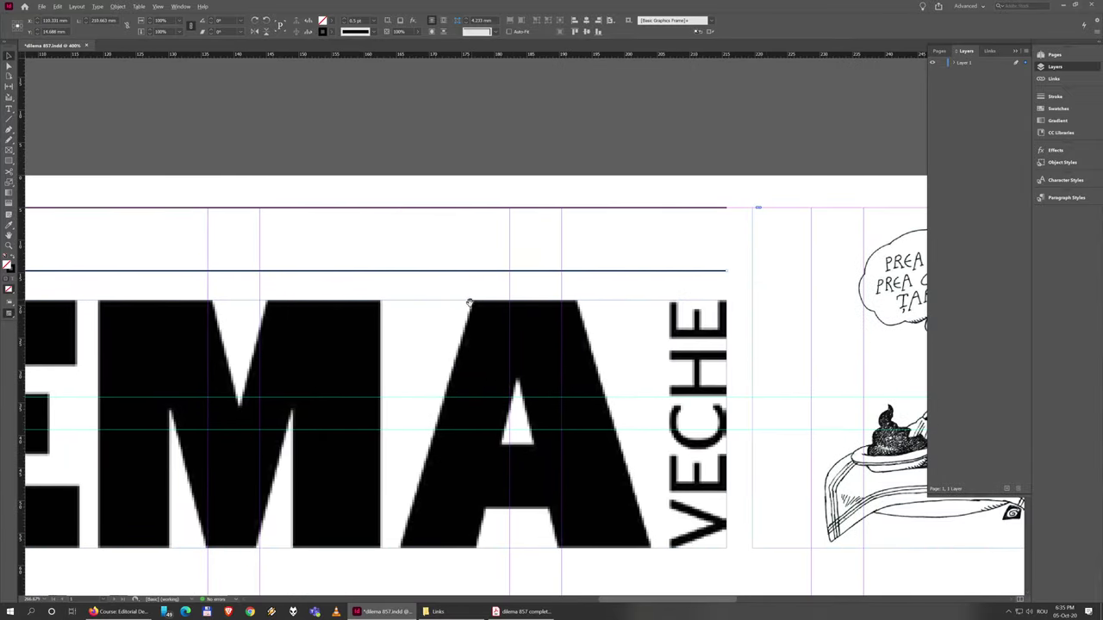
{"action": "scroll", "coordinate": [591, 352], "scroll_direction": "up", "scroll_amount": 3}
{"action": "scroll", "coordinate": [393, 333], "scroll_direction": "up", "scroll_amount": 4}
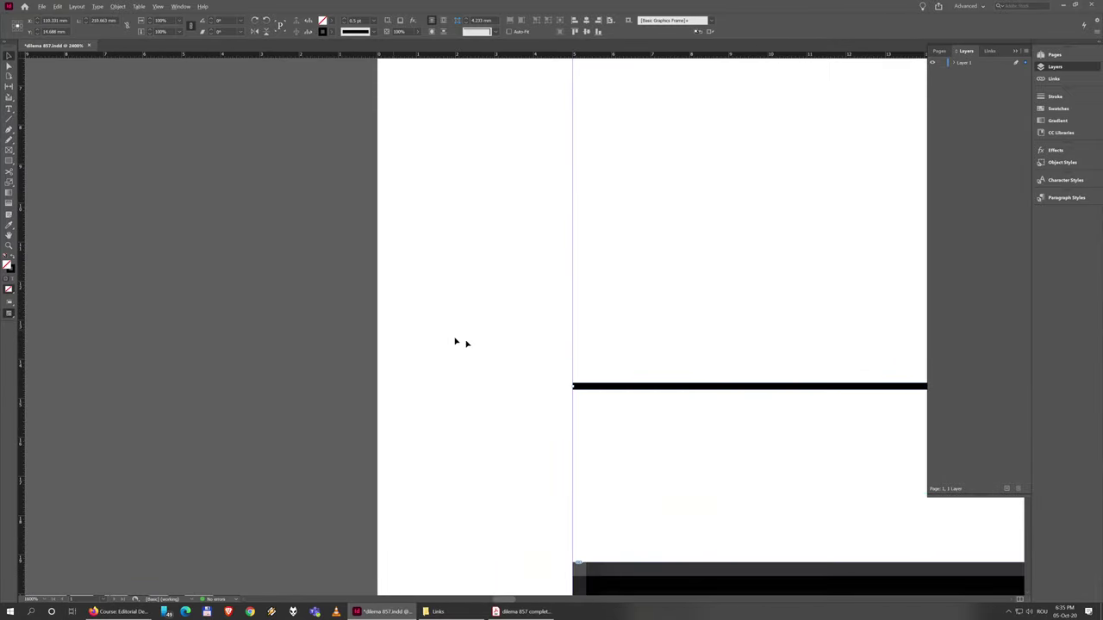
{"action": "scroll", "coordinate": [577, 368], "scroll_direction": "up", "scroll_amount": 1}
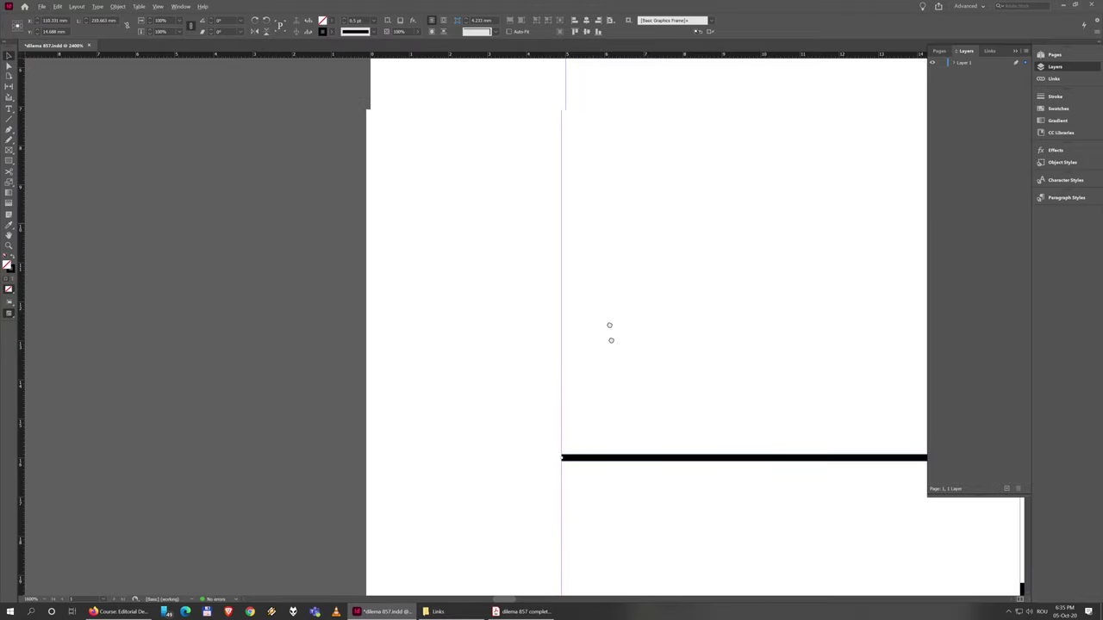
{"action": "scroll", "coordinate": [610, 328], "scroll_direction": "down", "scroll_amount": 3}
{"action": "scroll", "coordinate": [620, 369], "scroll_direction": "right", "scroll_amount": 2}
{"action": "scroll", "coordinate": [620, 369], "scroll_direction": "up", "scroll_amount": 2}
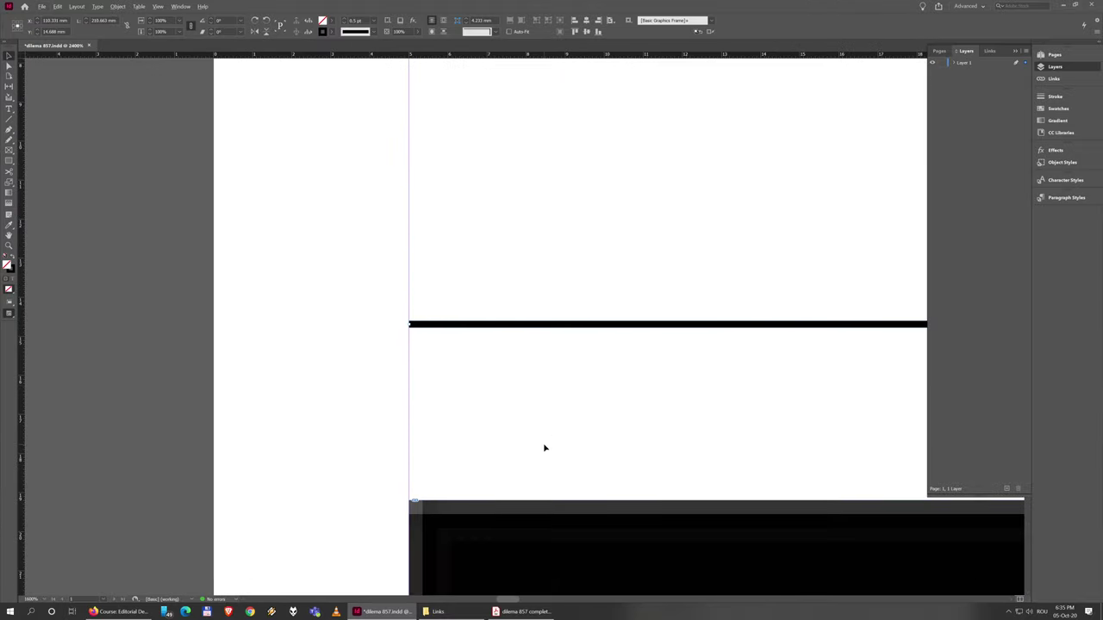
Review both lines across the whole masthead, preview them without guides and show the guides again.
{"action": "scroll", "coordinate": [543, 445], "scroll_direction": "down", "scroll_amount": 5}
{"action": "scroll", "coordinate": [698, 457], "scroll_direction": "right", "scroll_amount": 3}
{"action": "scroll", "coordinate": [687, 440], "scroll_direction": "down", "scroll_amount": 4}
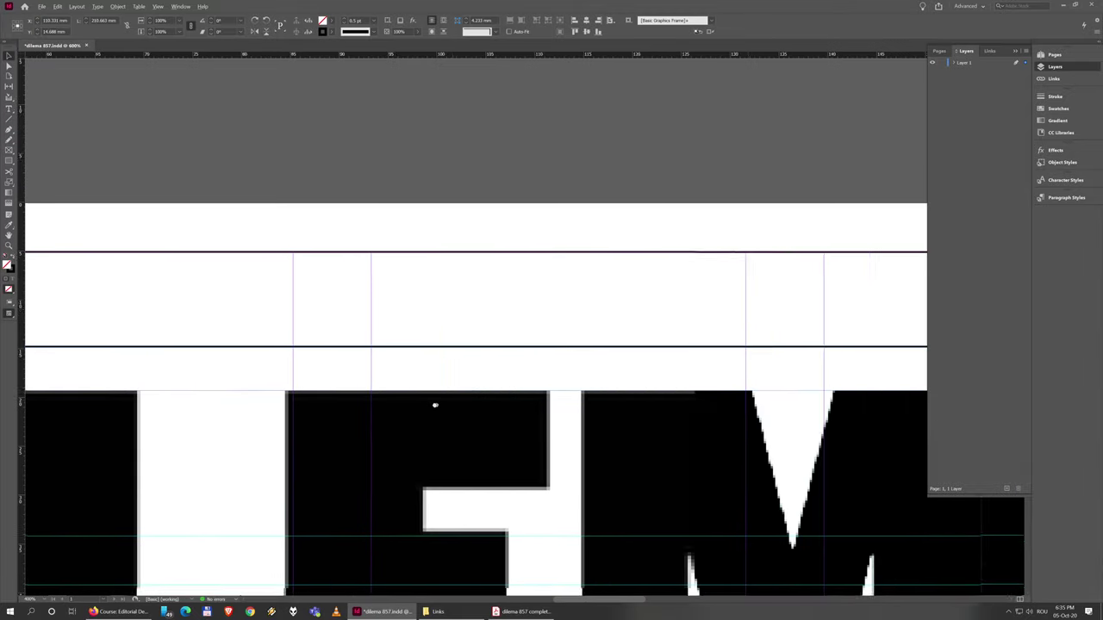
{"action": "scroll", "coordinate": [575, 386], "scroll_direction": "up", "scroll_amount": 1}
{"action": "scroll", "coordinate": [575, 387], "scroll_direction": "left", "scroll_amount": 2}
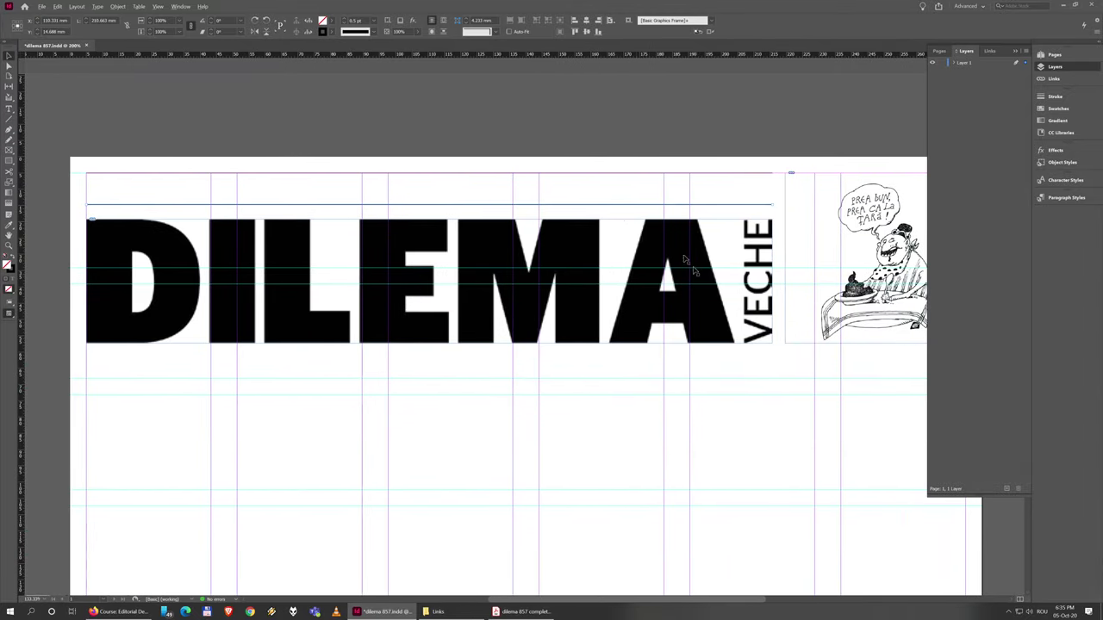
{"action": "key", "text": "w"}
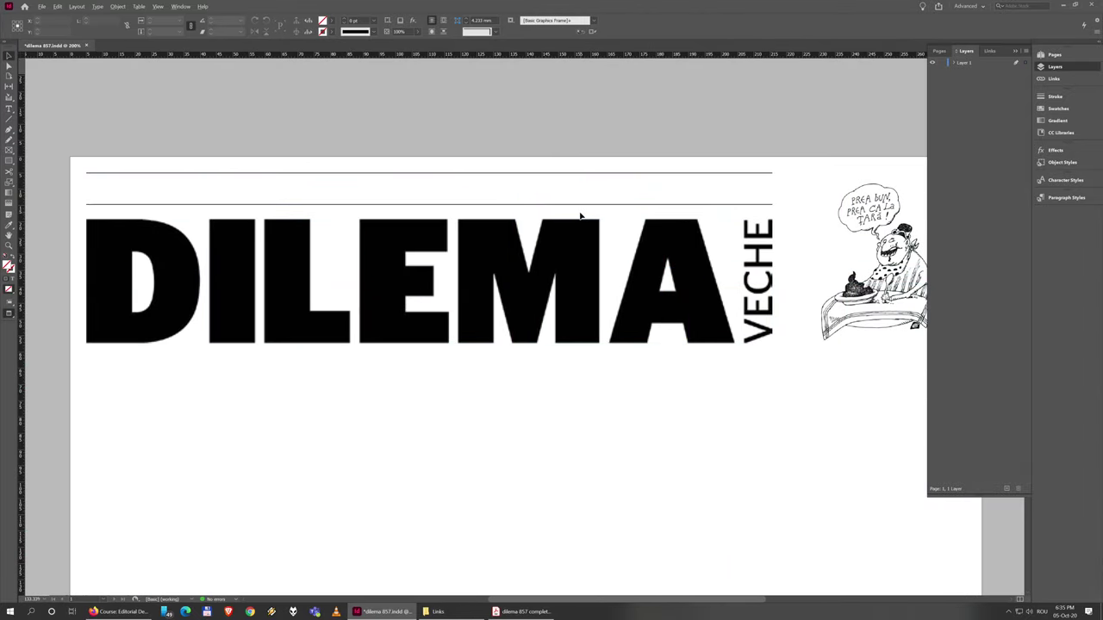
{"action": "key", "text": "w"}
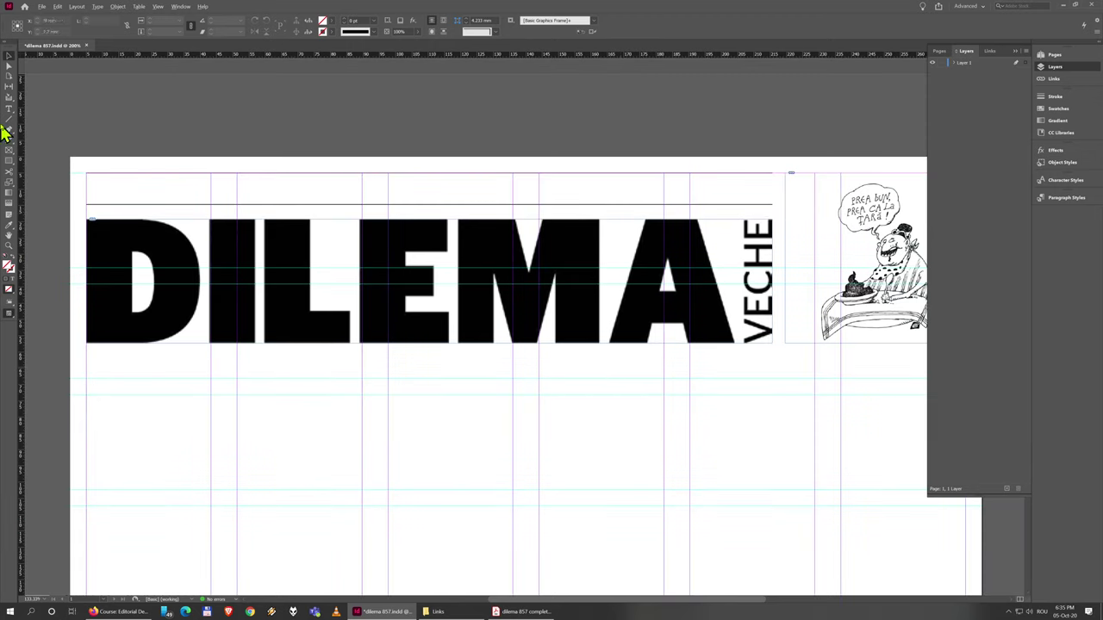
Duplicate the second line below the DILEMA lettering at about 61.4 mm and extend it to the right margin, 270 mm long.
{"action": "left_click", "coordinate": [249, 206]}
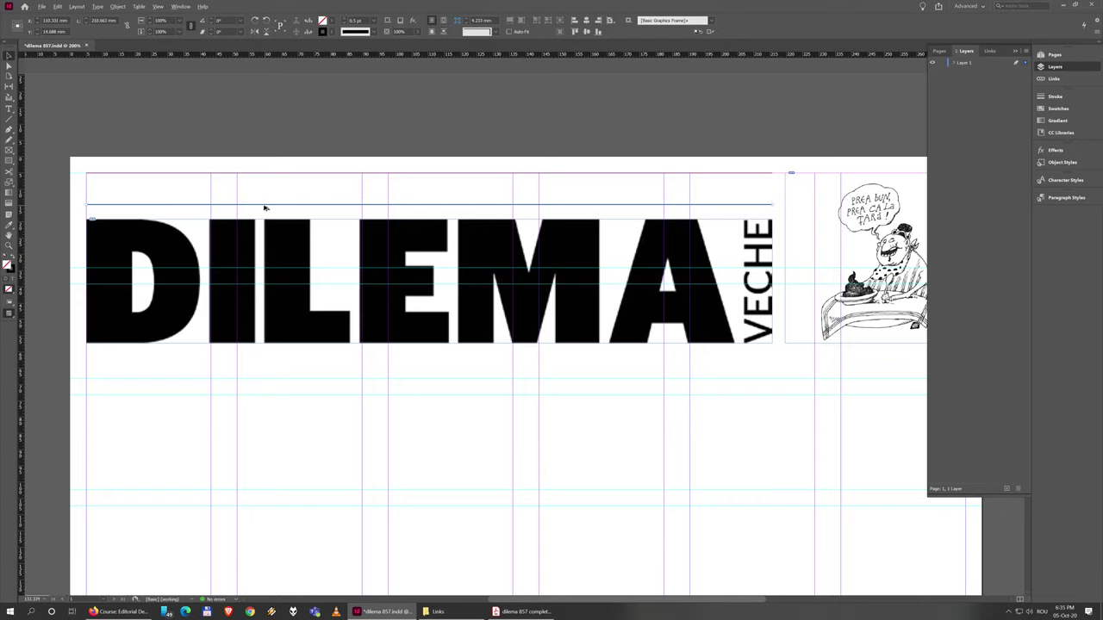
{"action": "left_click_drag", "start_coordinate": [265, 207], "coordinate": [265, 362]}
{"action": "scroll", "coordinate": [459, 431], "scroll_direction": "right", "scroll_amount": 3}
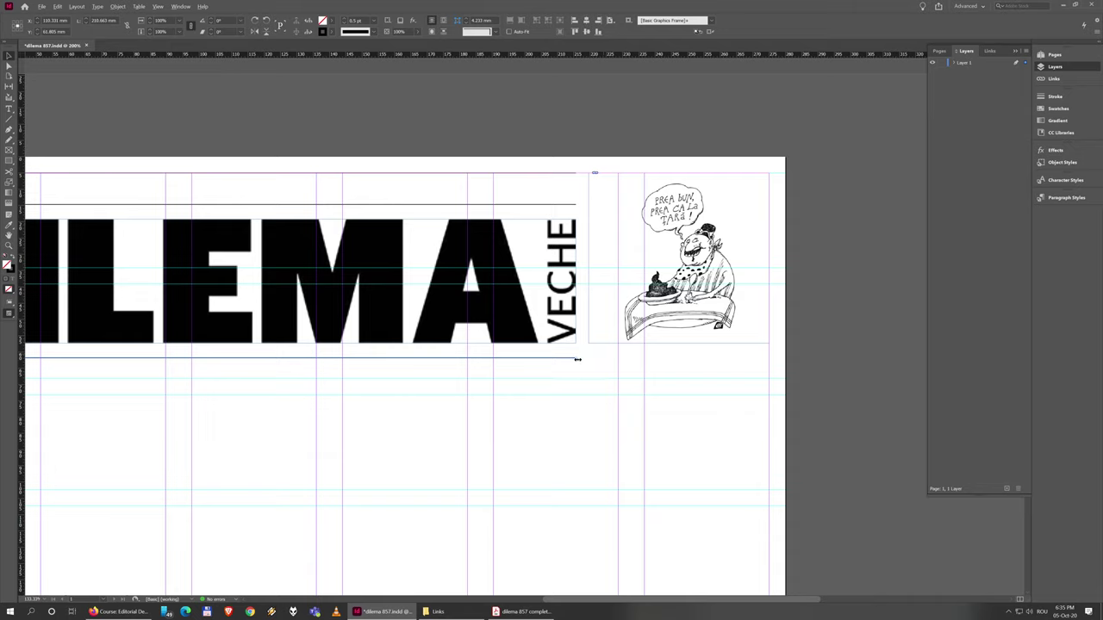
{"action": "left_click_drag", "start_coordinate": [577, 360], "coordinate": [770, 367]}
{"action": "scroll", "coordinate": [771, 367], "scroll_direction": "up", "scroll_amount": 8}
{"action": "scroll", "coordinate": [784, 377], "scroll_direction": "down", "scroll_amount": 10}
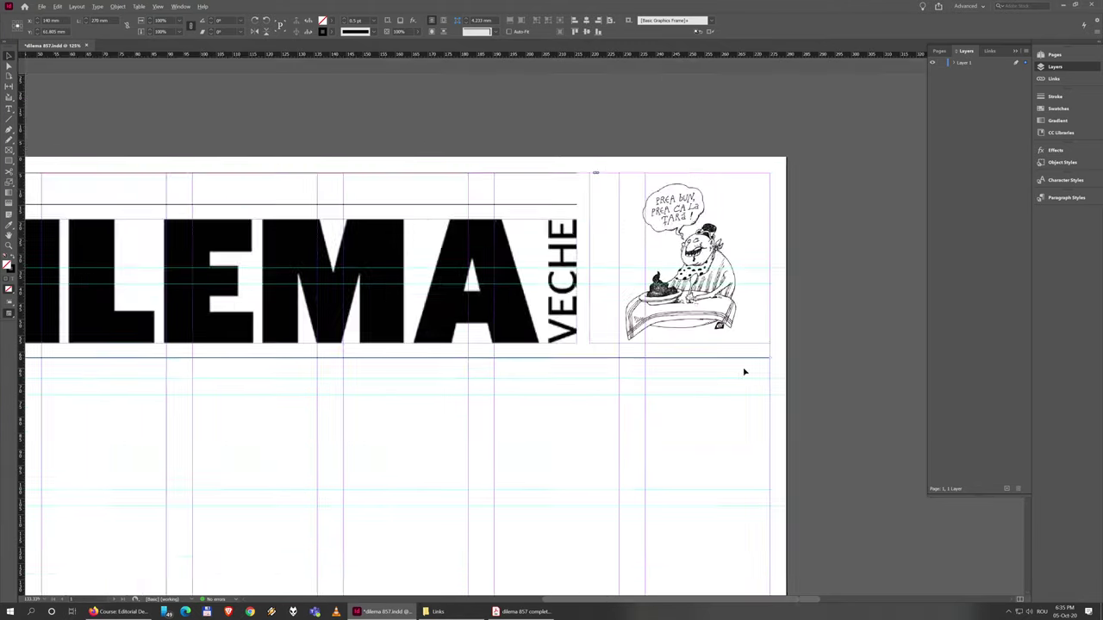
{"action": "scroll", "coordinate": [492, 293], "scroll_direction": "up", "scroll_amount": 3}
{"action": "scroll", "coordinate": [486, 289], "scroll_direction": "up", "scroll_amount": 1}
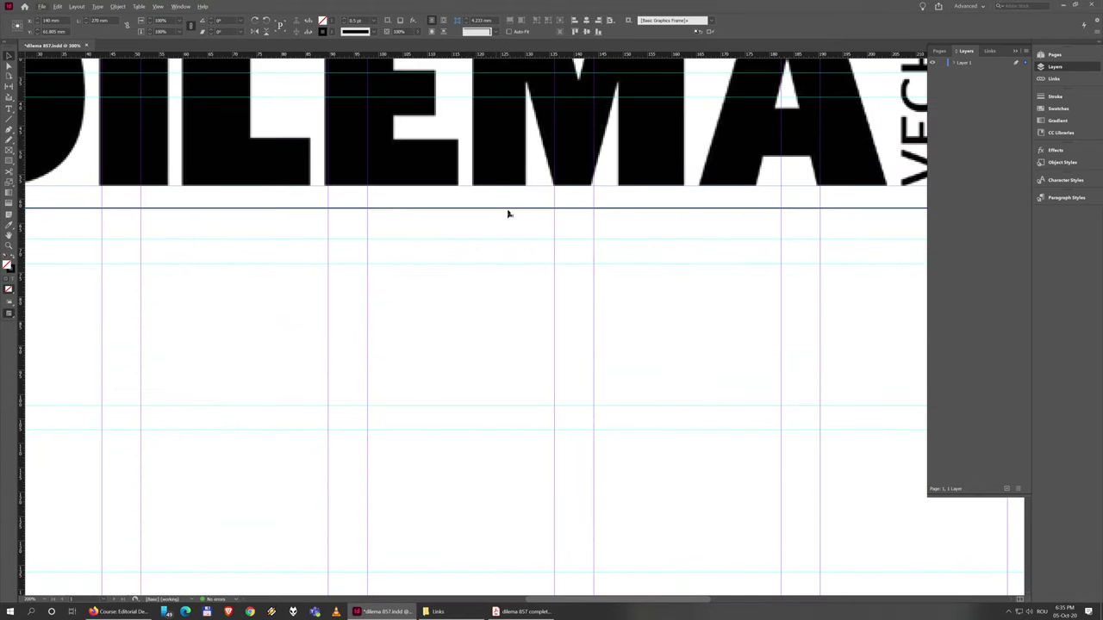
Duplicate the full-width line a little lower to form a pair of rules under the masthead, and preview the page without guides.
{"action": "left_click_drag", "start_coordinate": [518, 213], "coordinate": [522, 241]}
{"action": "left_click", "coordinate": [529, 267]}
{"action": "scroll", "coordinate": [530, 261], "scroll_direction": "down", "scroll_amount": 3}
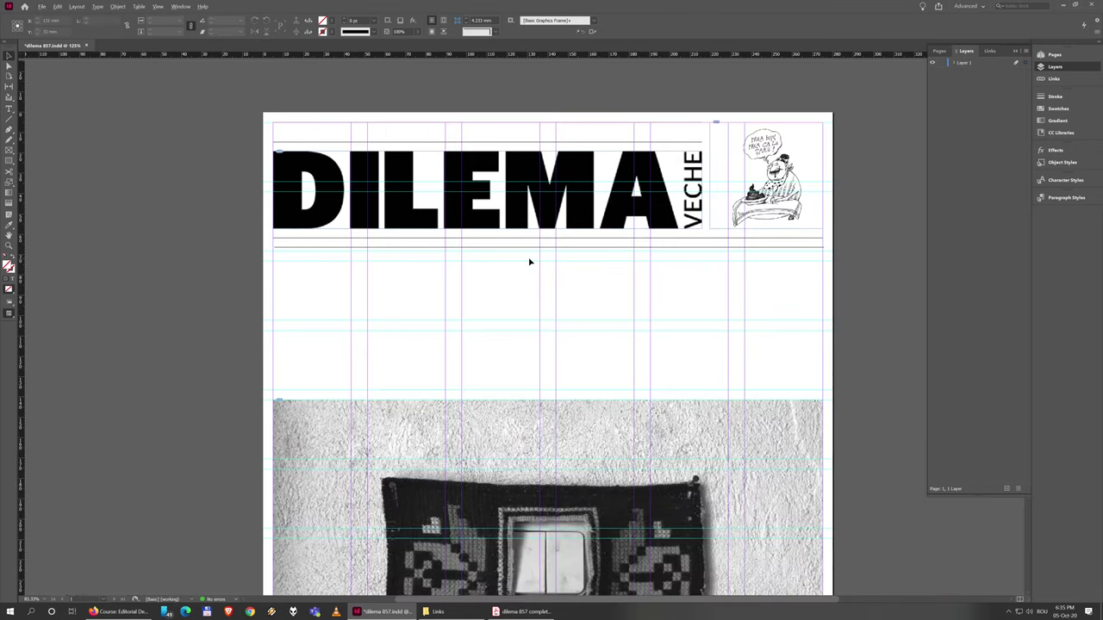
{"action": "key", "text": "w"}
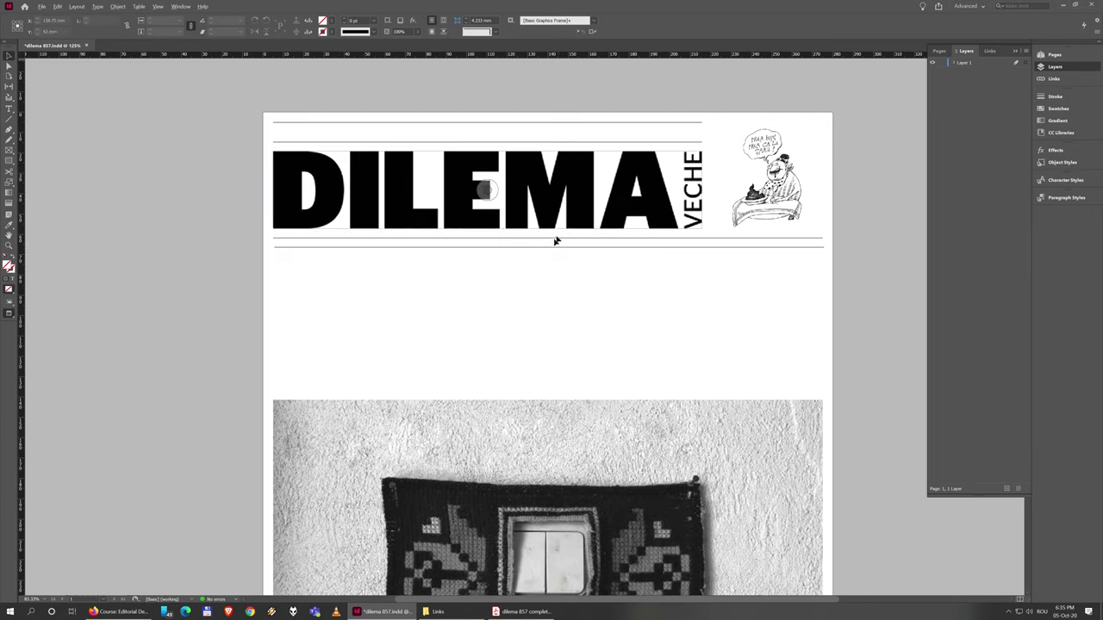
{"action": "key", "text": "w"}
{"action": "key", "text": "w"}
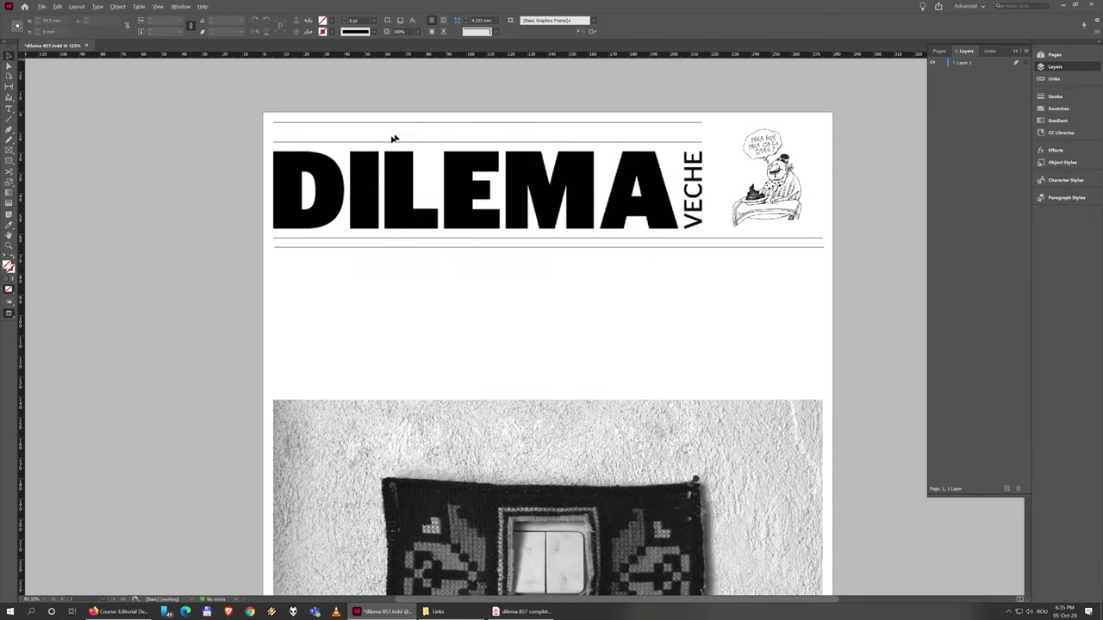
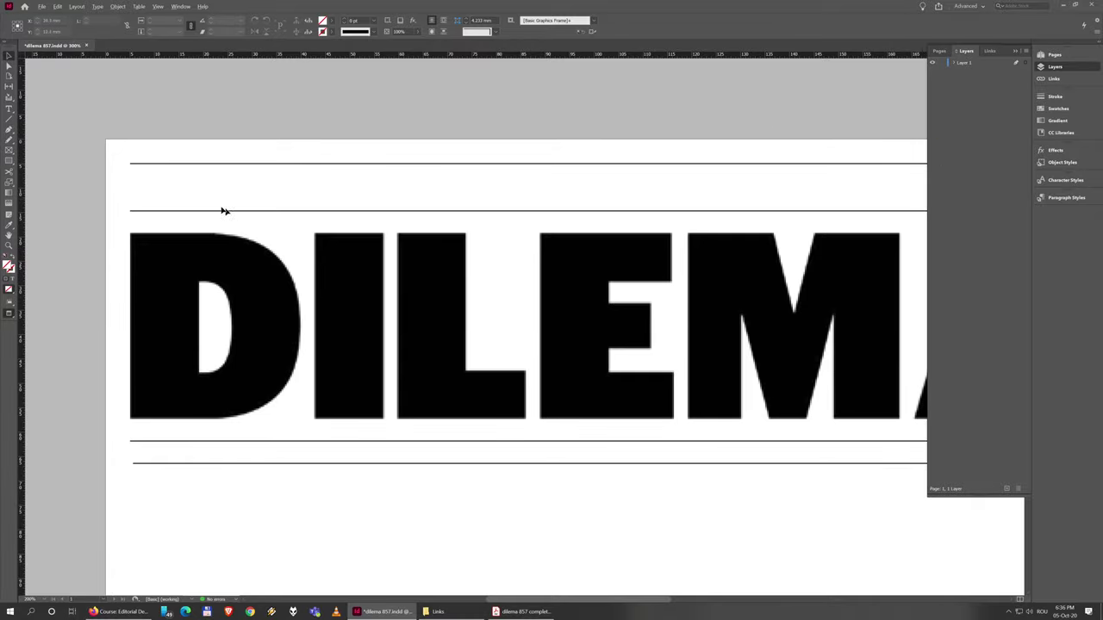
Show the guides and draw a text frame between the two upper lines, from the left margin to above the letter E.
{"action": "left_click", "coordinate": [7, 109]}
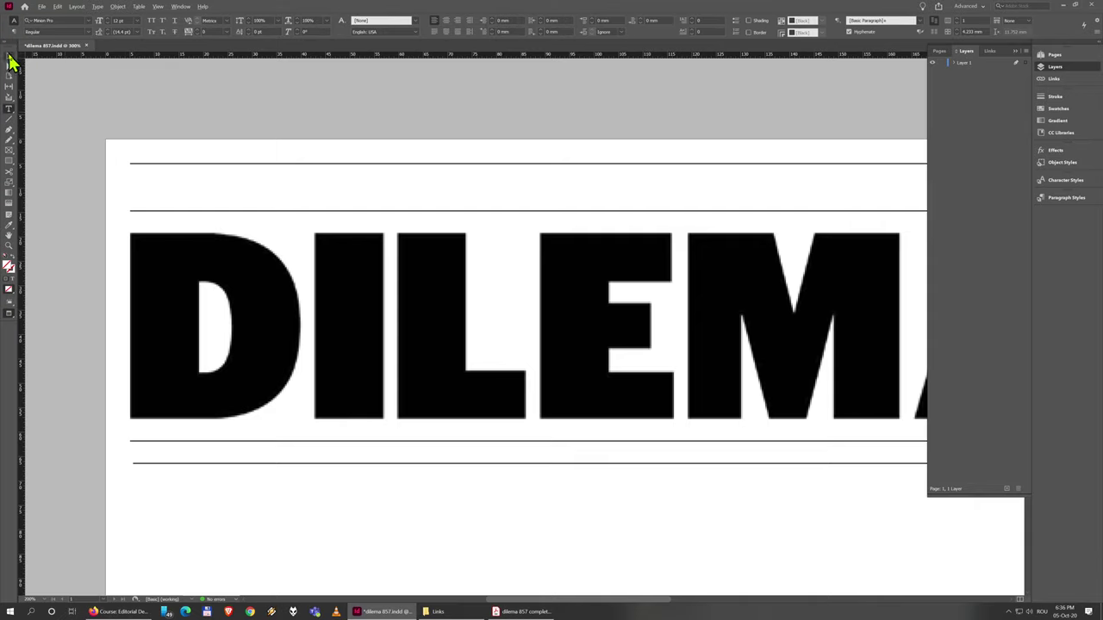
{"action": "left_click", "coordinate": [9, 57]}
{"action": "key", "text": "w"}
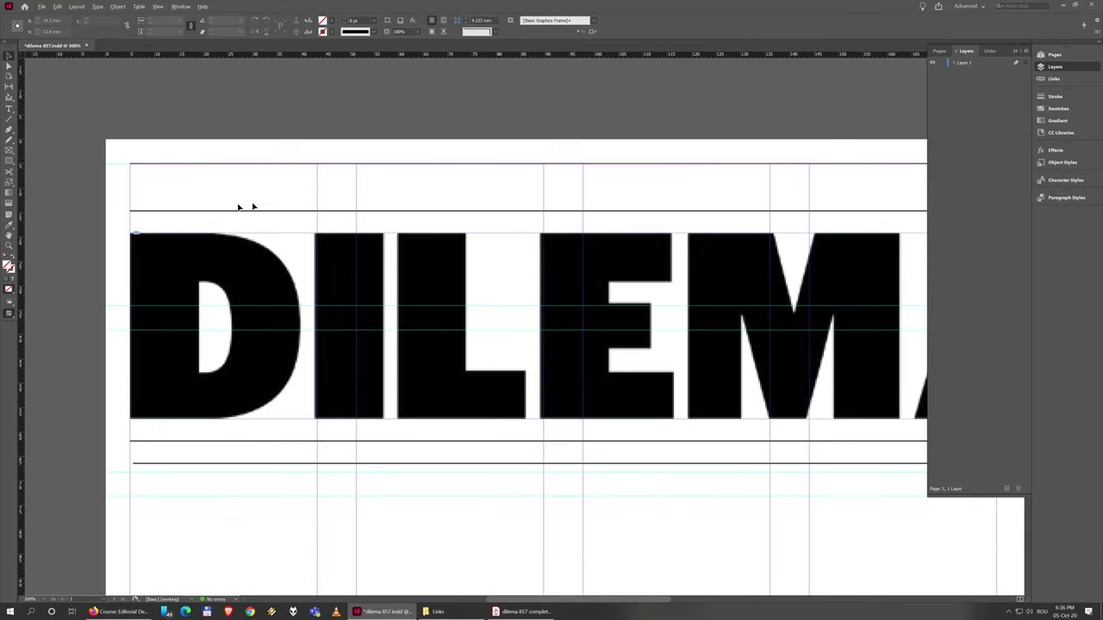
{"action": "left_click", "coordinate": [8, 110]}
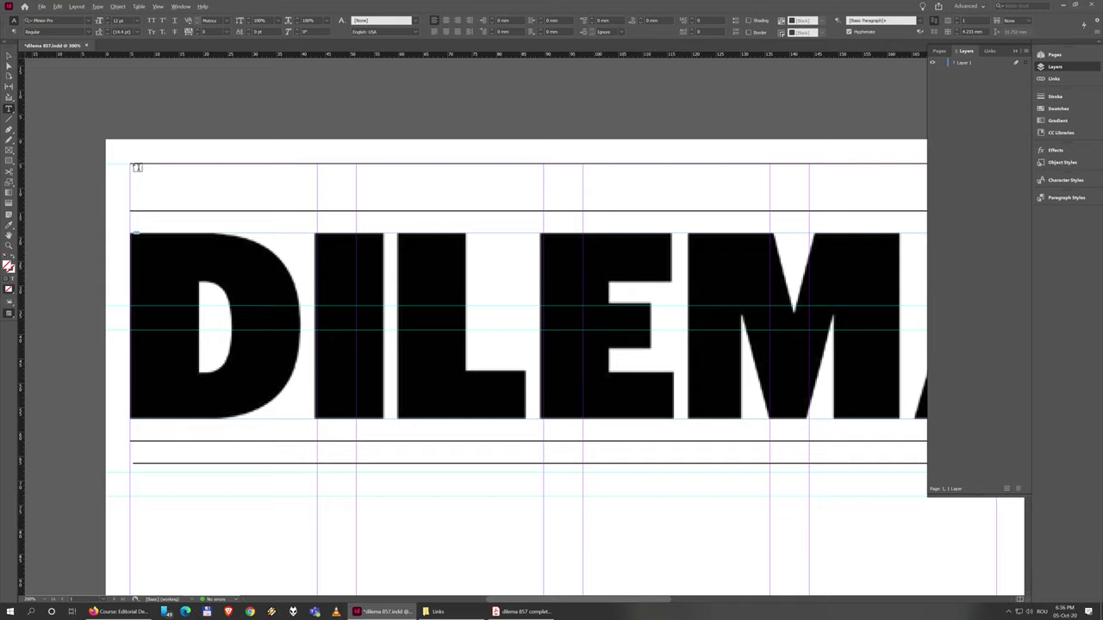
{"action": "left_click_drag", "start_coordinate": [133, 168], "coordinate": [655, 213]}
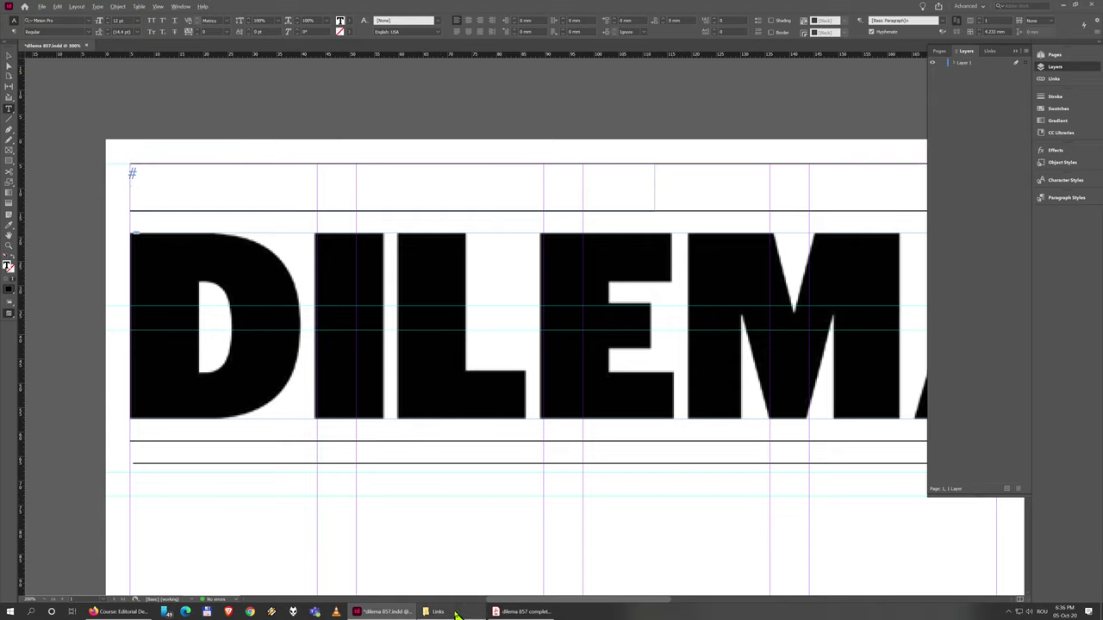
Open text.txt from the Links folder in Notepad.
{"action": "left_click", "coordinate": [457, 613]}
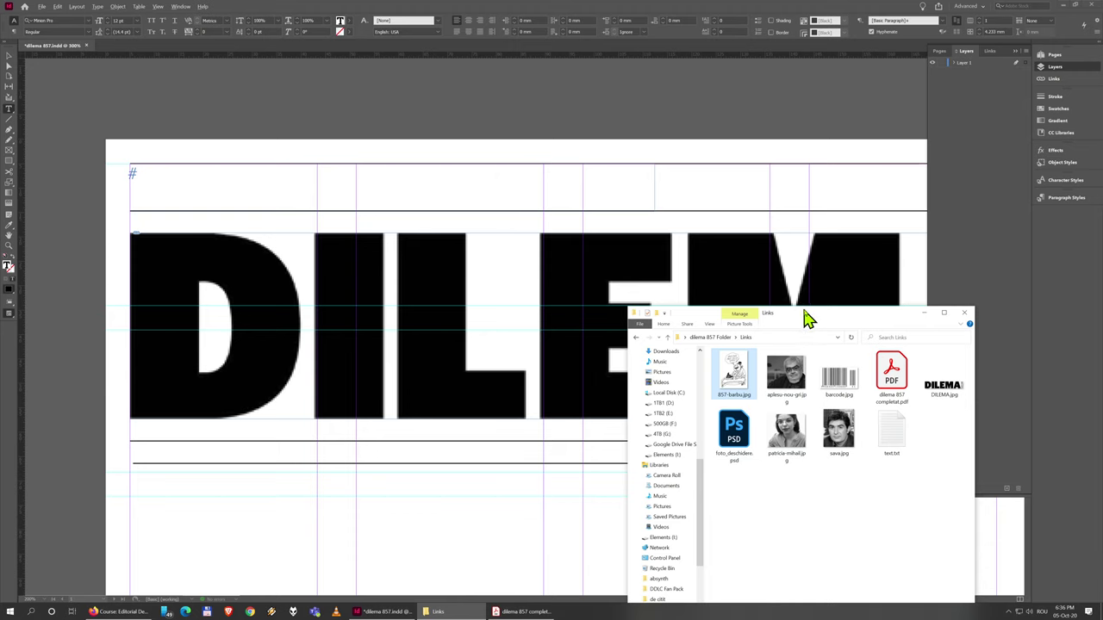
{"action": "left_click_drag", "start_coordinate": [808, 319], "coordinate": [773, 244]}
{"action": "double_click", "coordinate": [849, 367]}
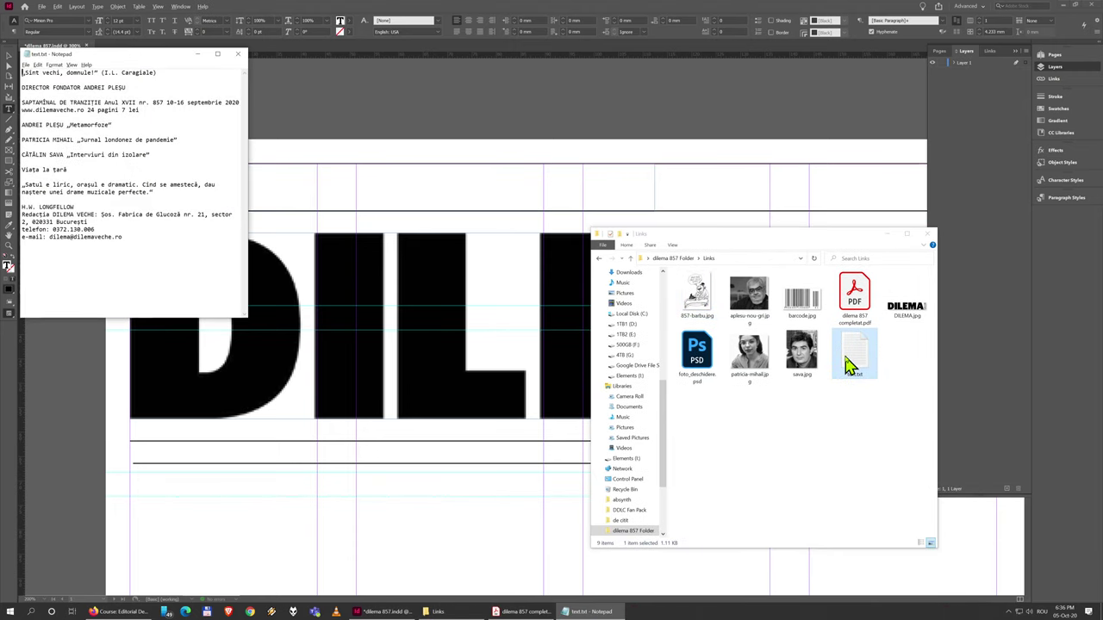
{"action": "left_click_drag", "start_coordinate": [130, 54], "coordinate": [222, 197]}
Copy the first line of text.txt, „Sînt vechi, domnule!” (I.L. Caragiale), into the text frame between the upper lines.
{"action": "right_click", "coordinate": [354, 216]}
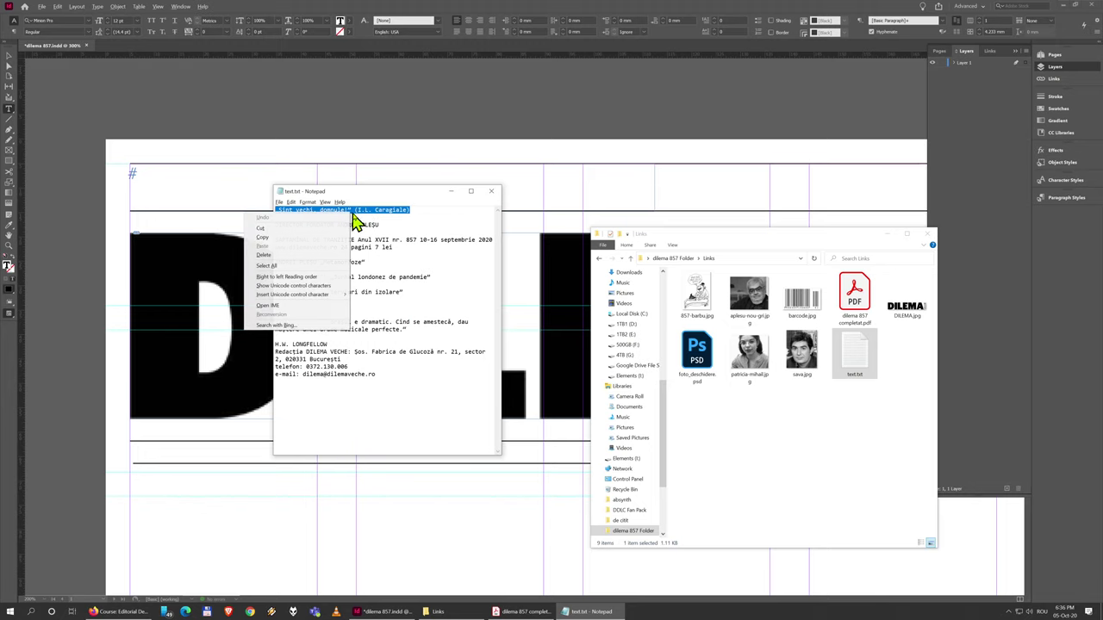
{"action": "left_click", "coordinate": [312, 237]}
{"action": "left_click", "coordinate": [181, 200]}
{"action": "right_click", "coordinate": [181, 200]}
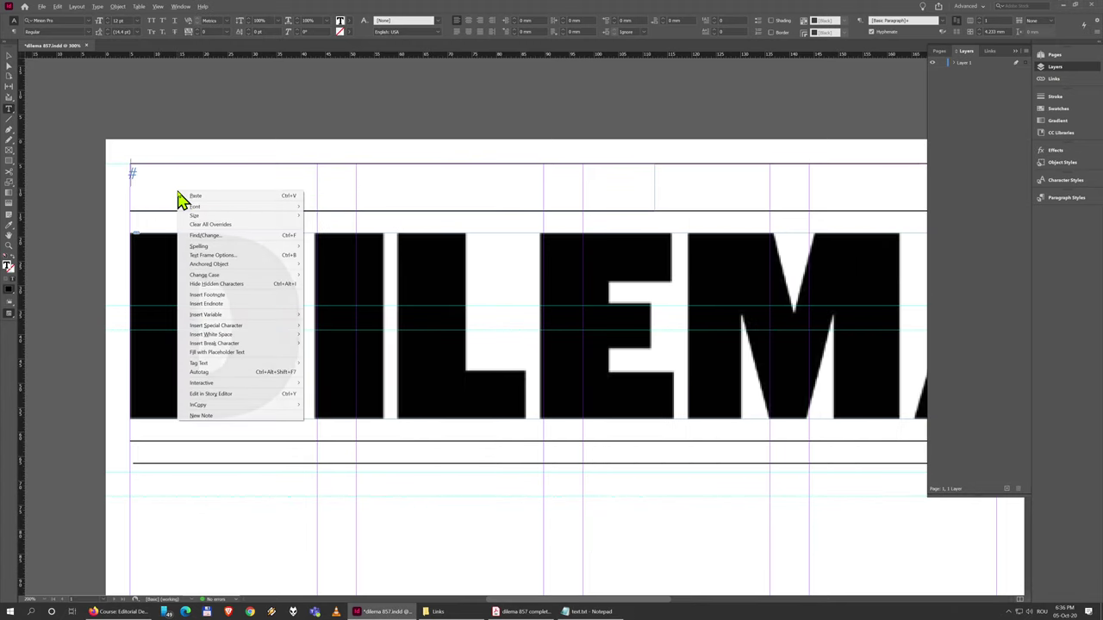
{"action": "left_click", "coordinate": [226, 196]}
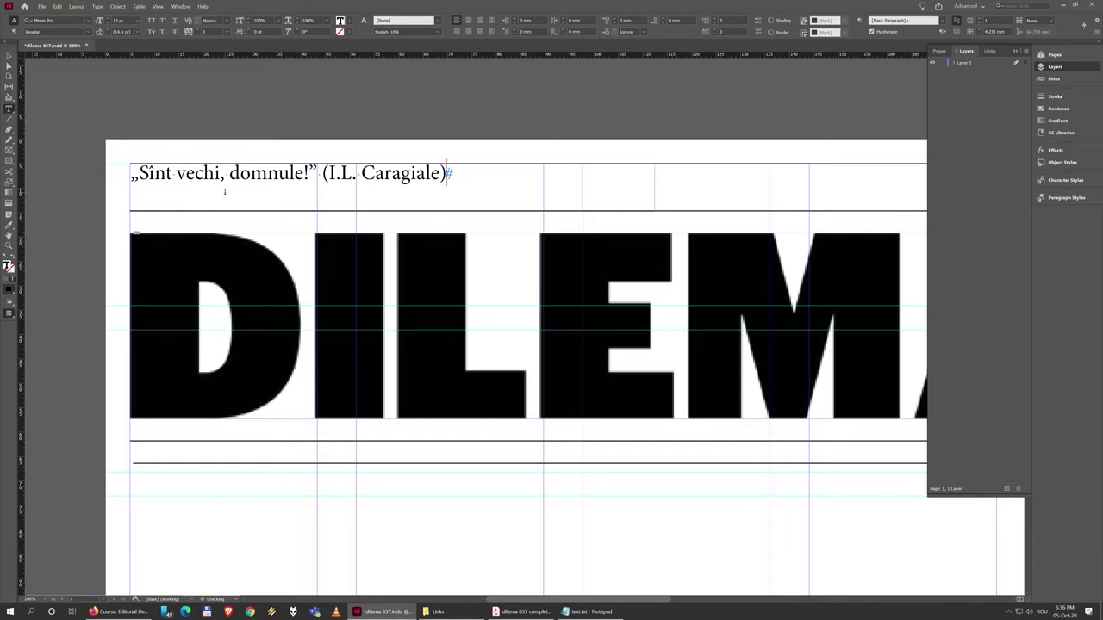
Examine the pasted quote's hidden characters, including the spaces around the author's initials and the end-of-story mark.
{"action": "left_click_drag", "start_coordinate": [493, 173], "coordinate": [116, 176]}
{"action": "left_click", "coordinate": [357, 203]}
{"action": "left_click_drag", "start_coordinate": [455, 174], "coordinate": [154, 173]}
{"action": "left_click", "coordinate": [155, 174]}
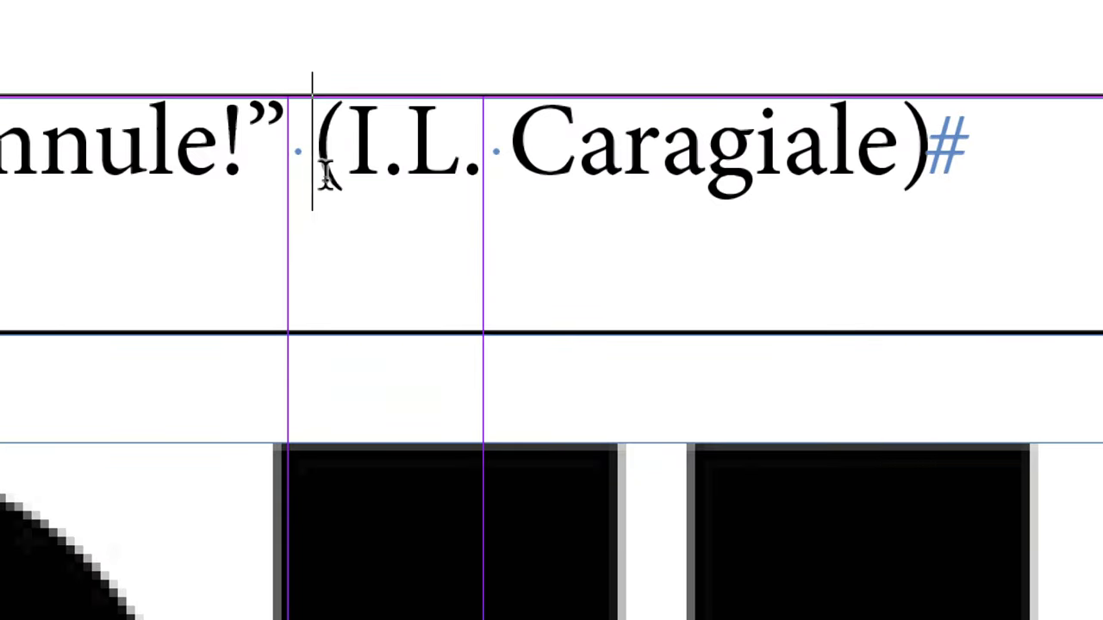
{"action": "left_click_drag", "start_coordinate": [487, 166], "coordinate": [296, 130]}
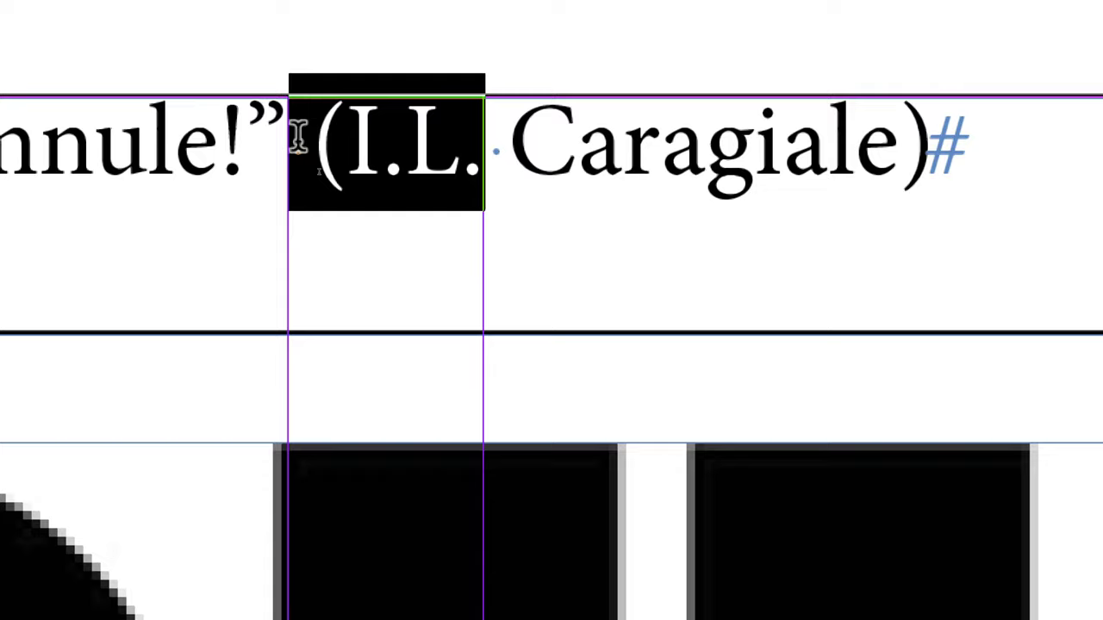
{"action": "double_click", "coordinate": [298, 138]}
{"action": "left_click", "coordinate": [508, 151]}
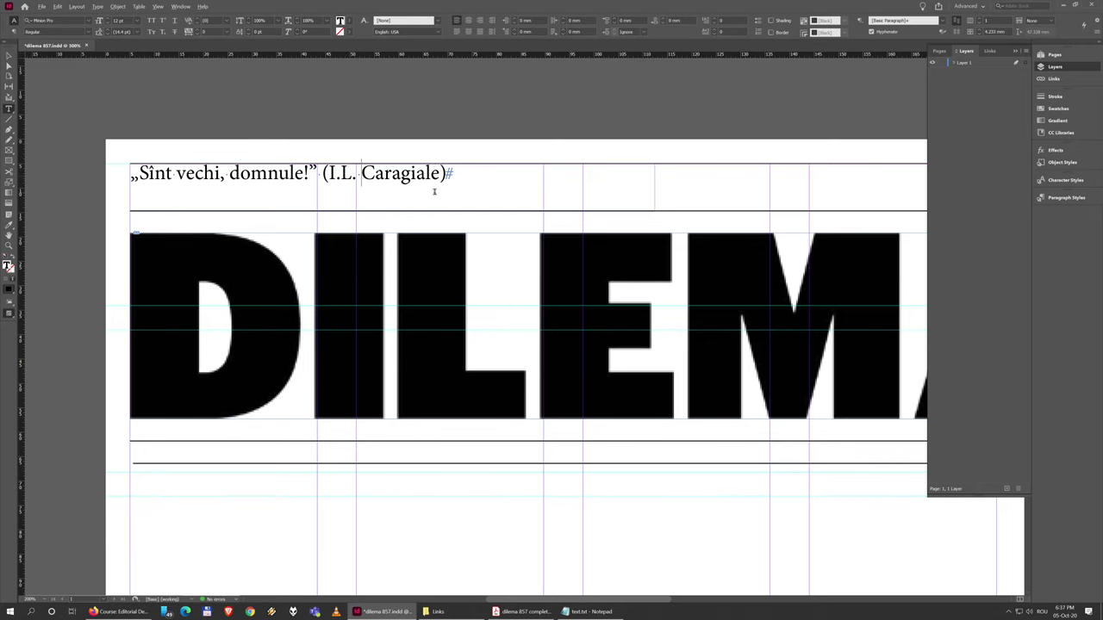
Set the whole quote between the upper lines in Adobe Garamond Pro Italic.
{"action": "left_click_drag", "start_coordinate": [442, 176], "coordinate": [122, 168]}
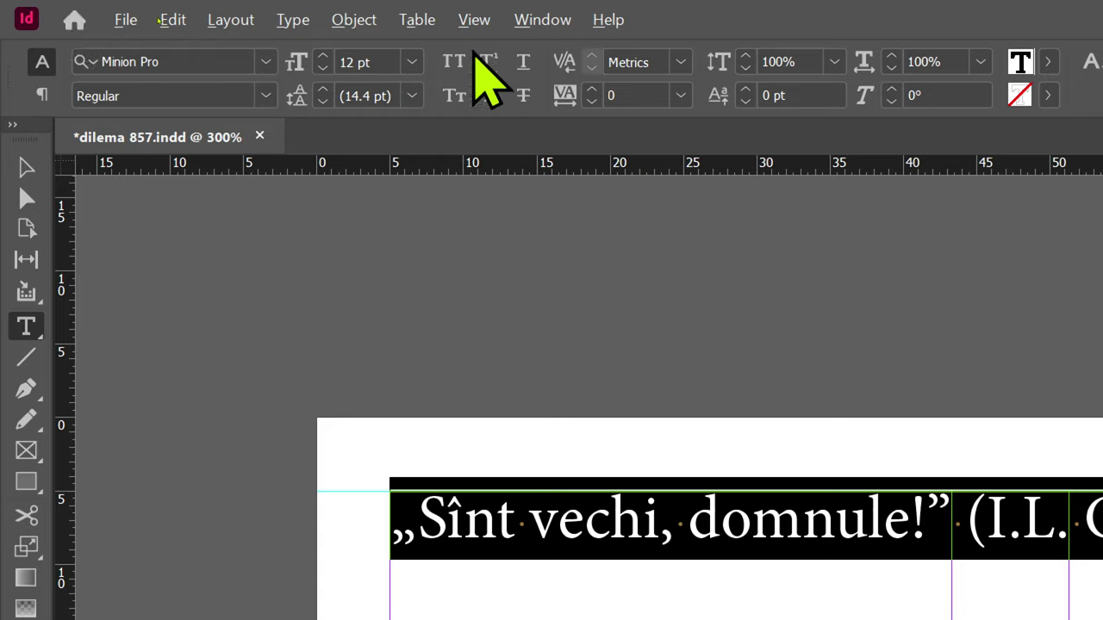
{"action": "left_click", "coordinate": [179, 62]}
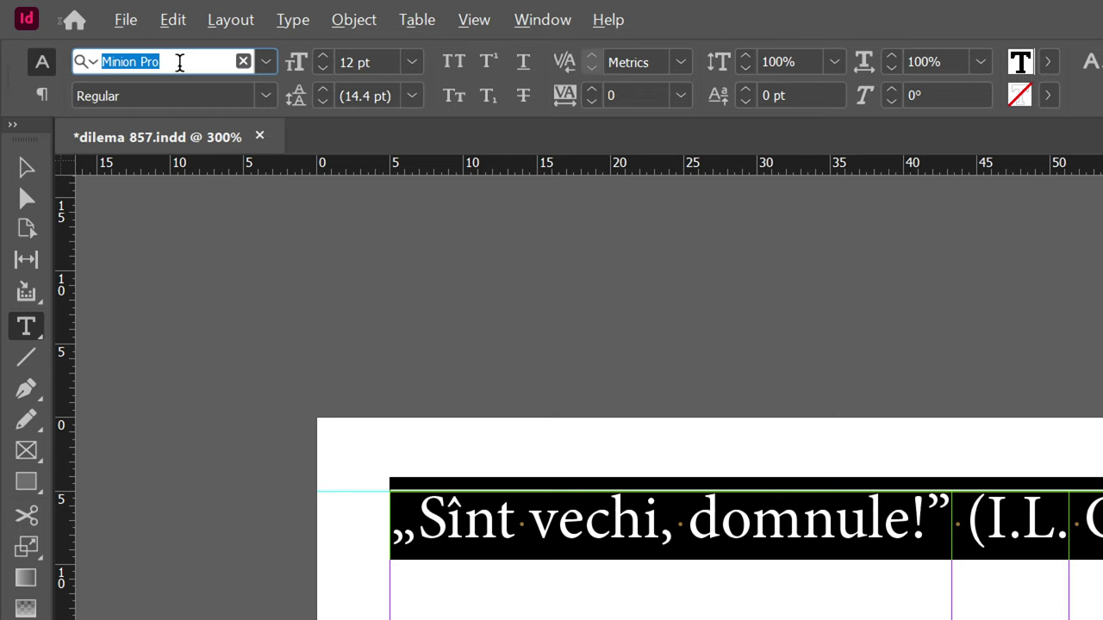
{"action": "type", "text": "ado"}
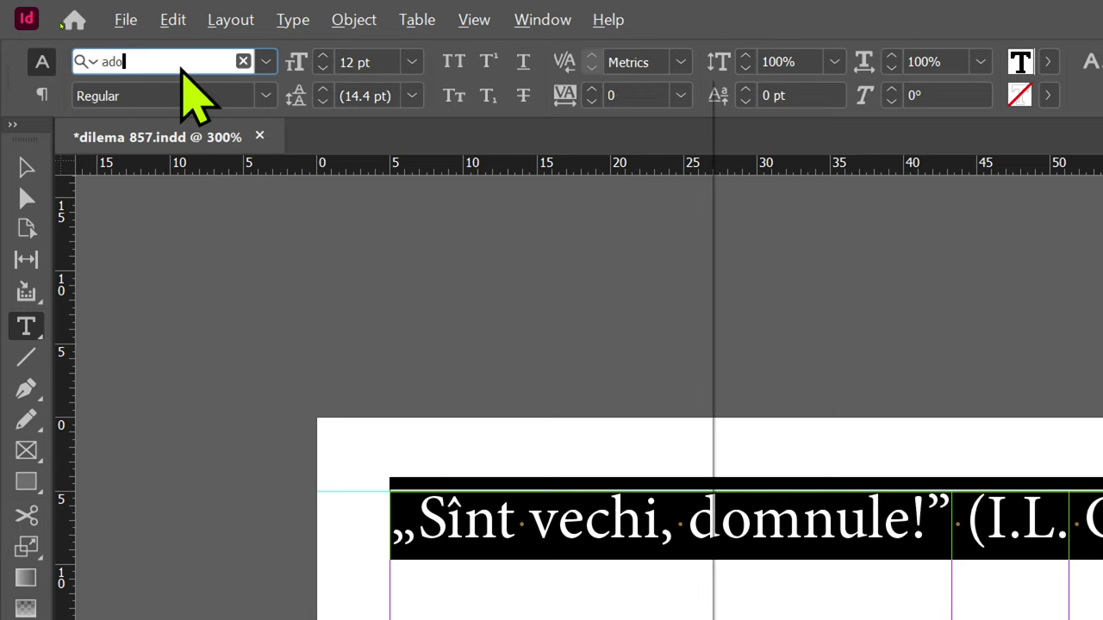
{"action": "type", "text": "be garamon"}
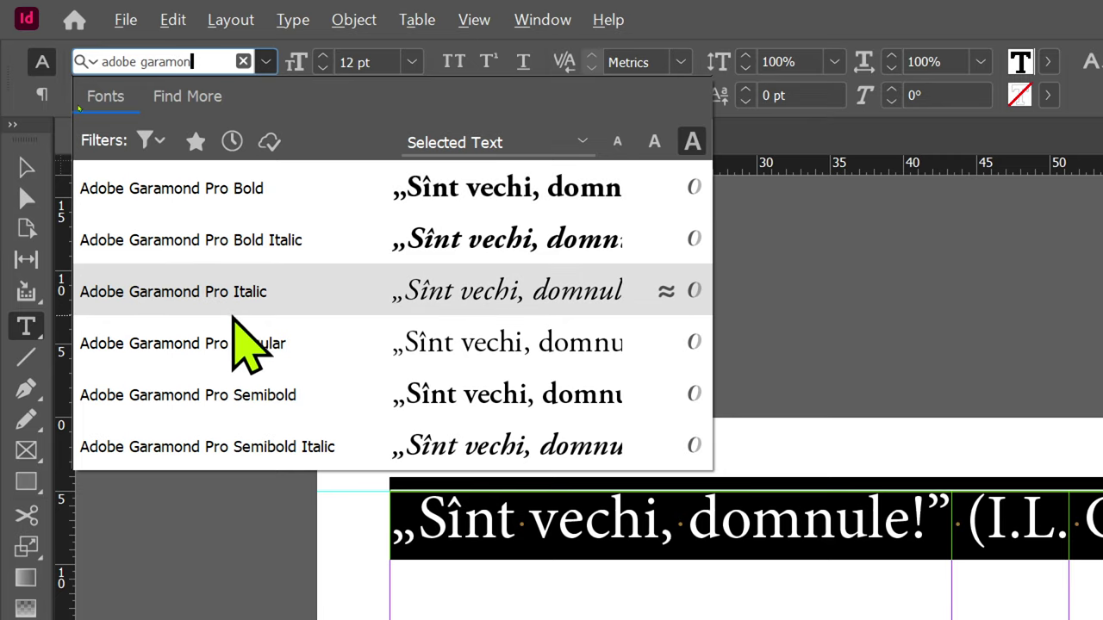
{"action": "left_click", "coordinate": [260, 303]}
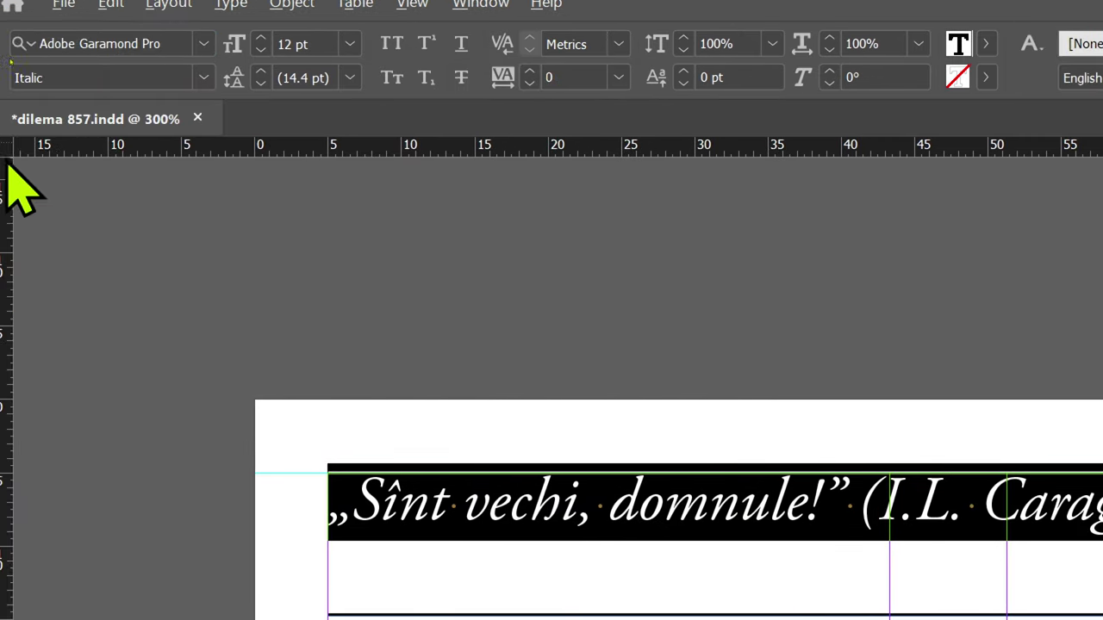
Set the quote's font size to 17 pt.
{"action": "left_click", "coordinate": [350, 44]}
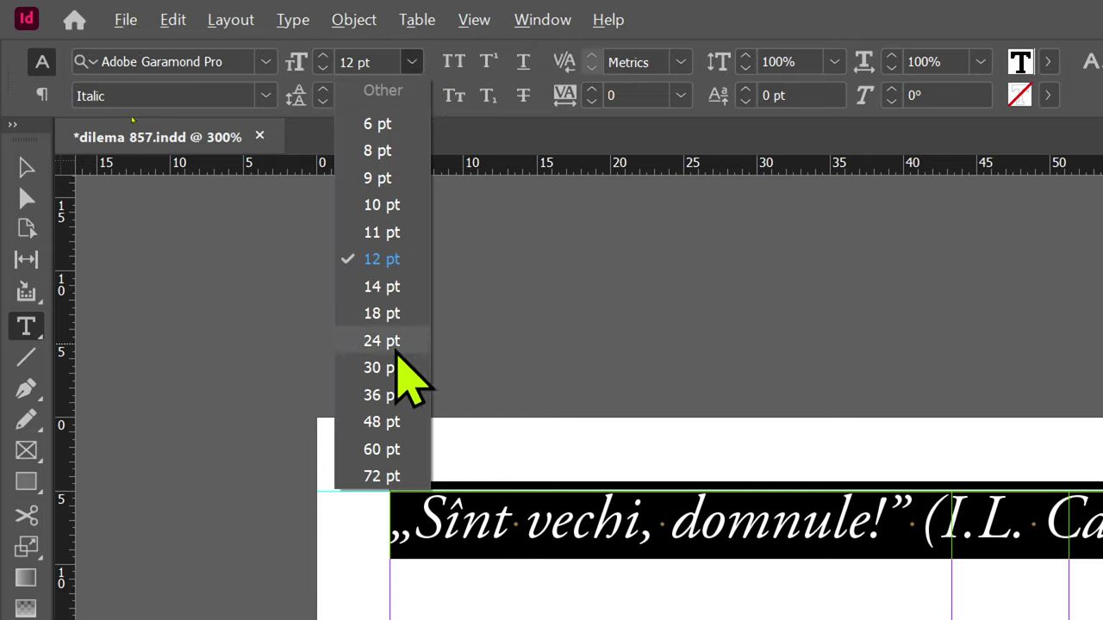
{"action": "left_click", "coordinate": [385, 60]}
{"action": "left_click_drag", "start_coordinate": [384, 54], "coordinate": [236, 43]}
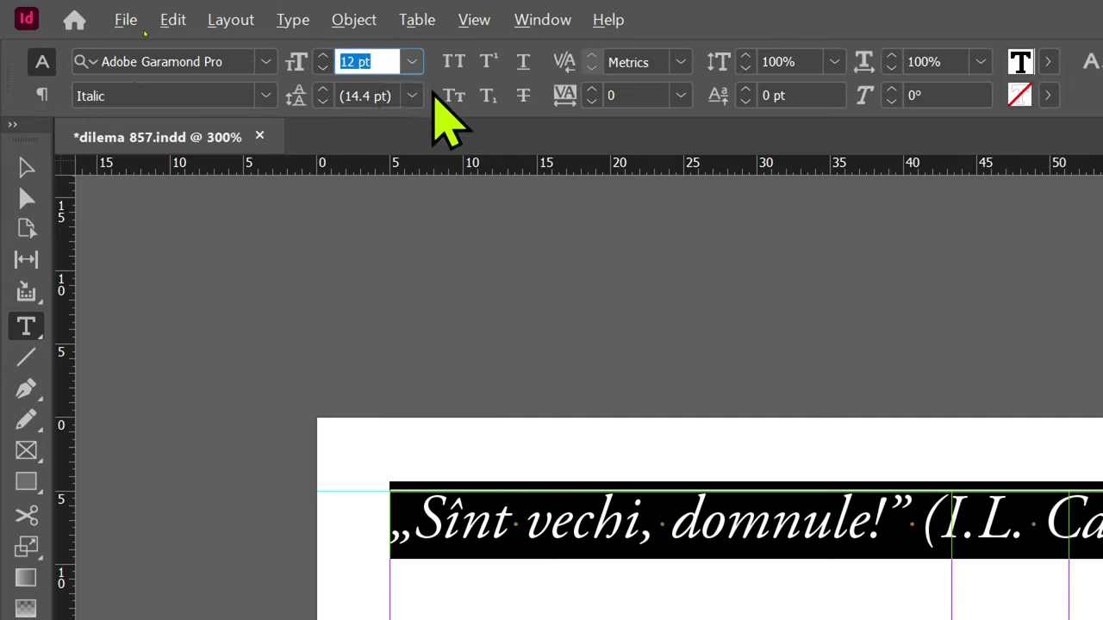
{"action": "type", "text": "17"}
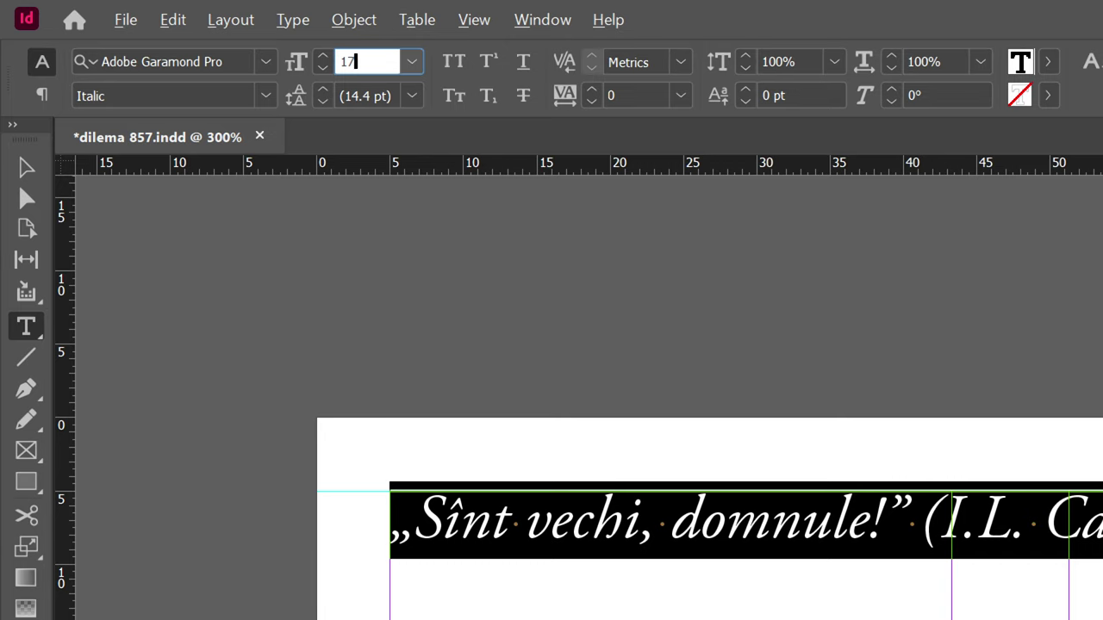
{"action": "key", "text": "Return"}
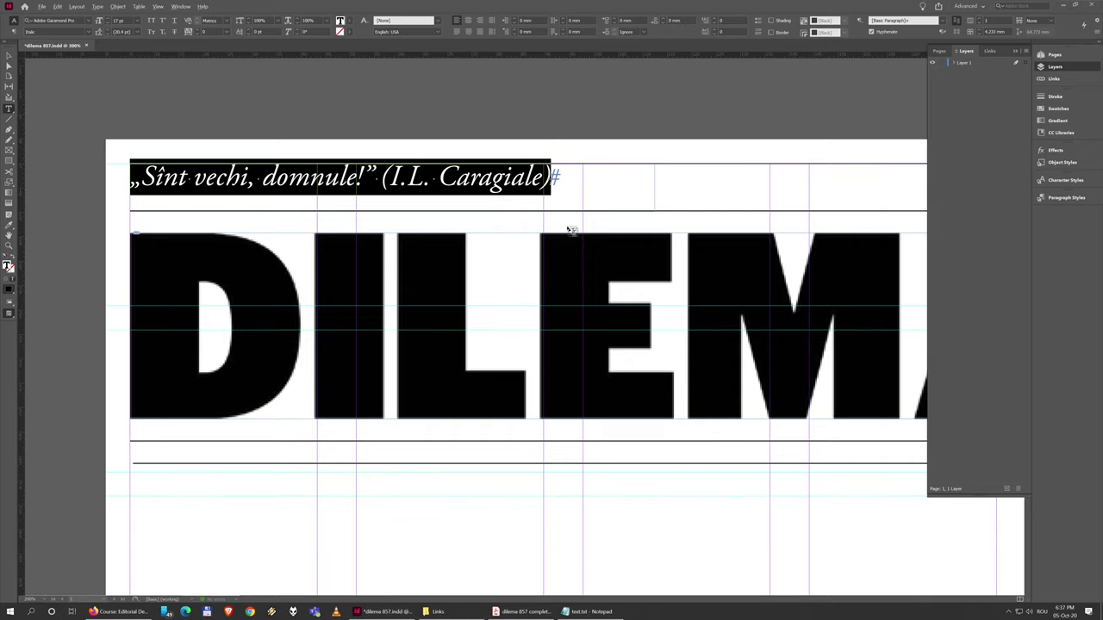
{"action": "left_click", "coordinate": [504, 177]}
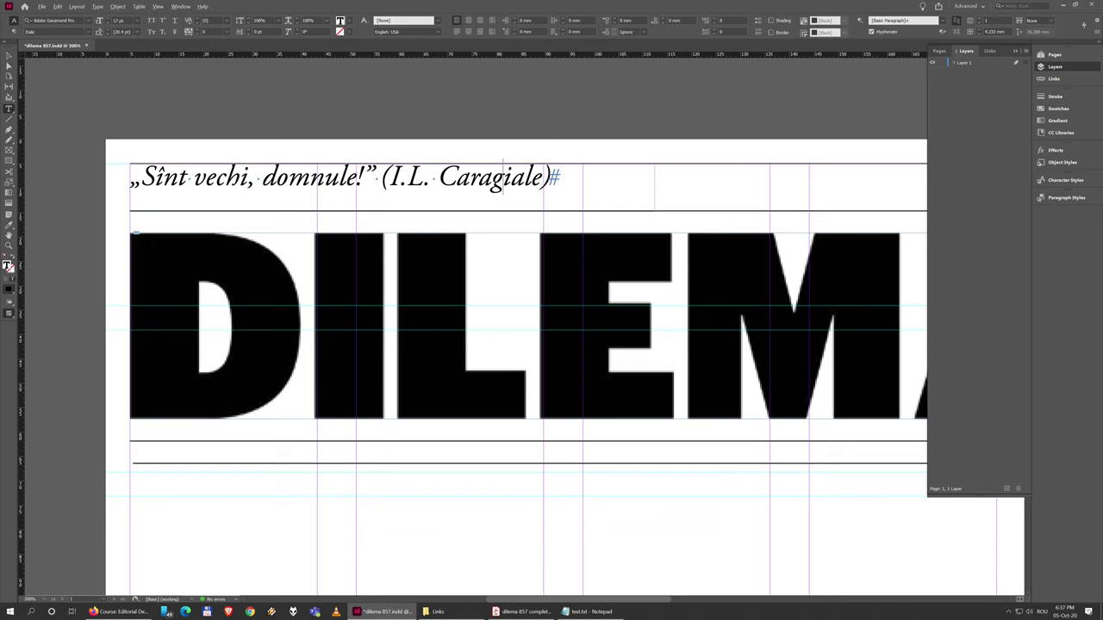
Compare the quote with the finished page in dilema 857 completat.pdf and remove the stray space inside the quote author's surname.
{"action": "left_click", "coordinate": [523, 612]}
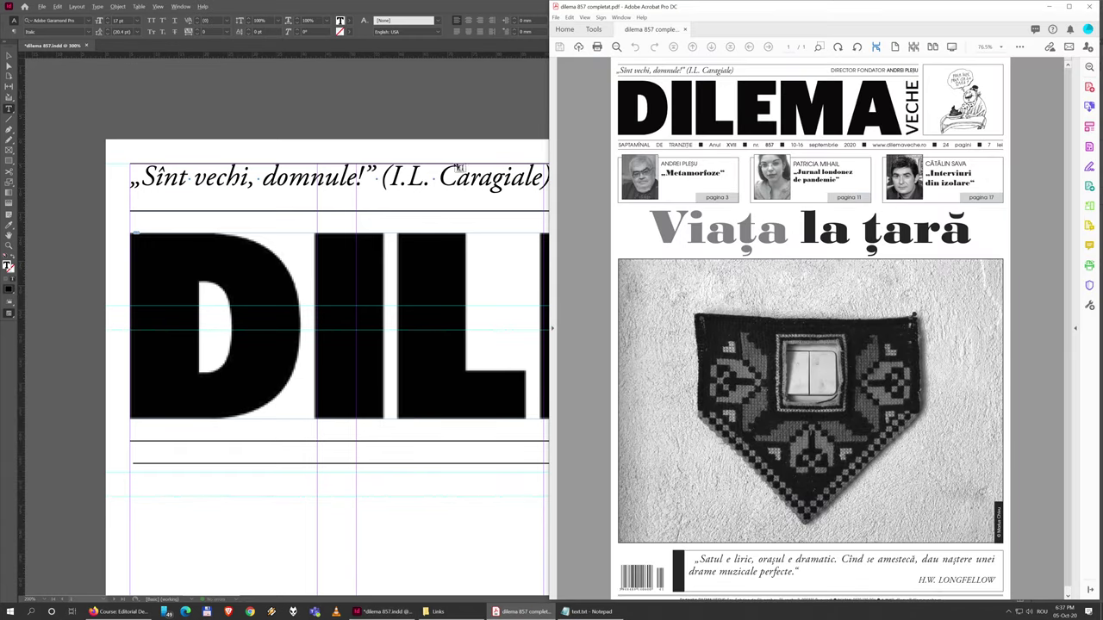
{"action": "scroll", "coordinate": [459, 165], "scroll_direction": "up", "scroll_amount": 3}
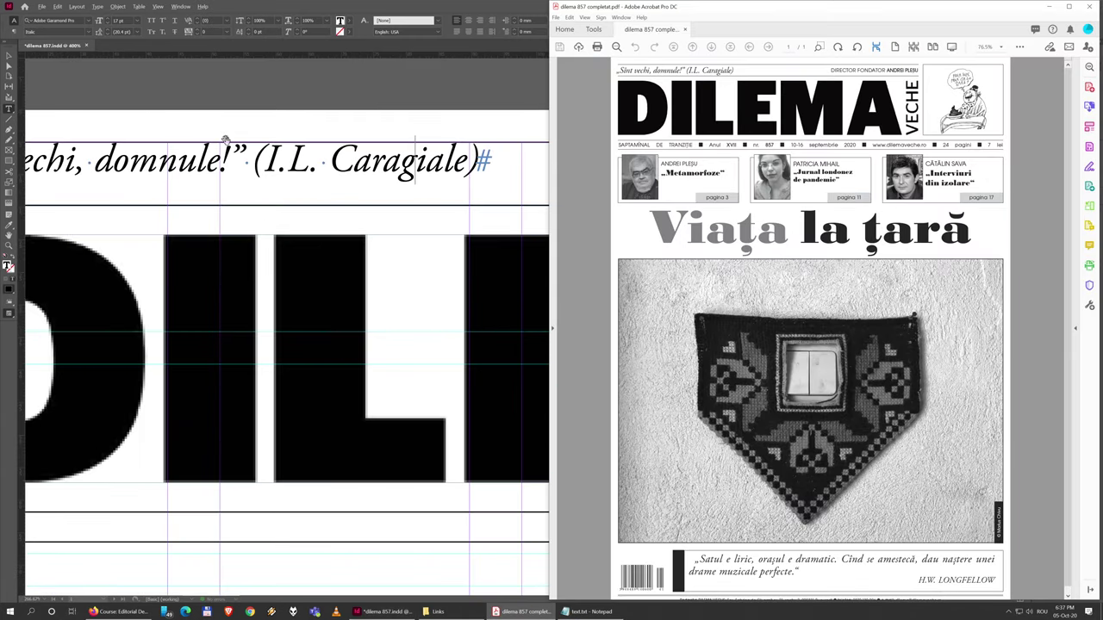
{"action": "scroll", "coordinate": [225, 140], "scroll_direction": "down", "scroll_amount": 2}
{"action": "left_click", "coordinate": [427, 26]}
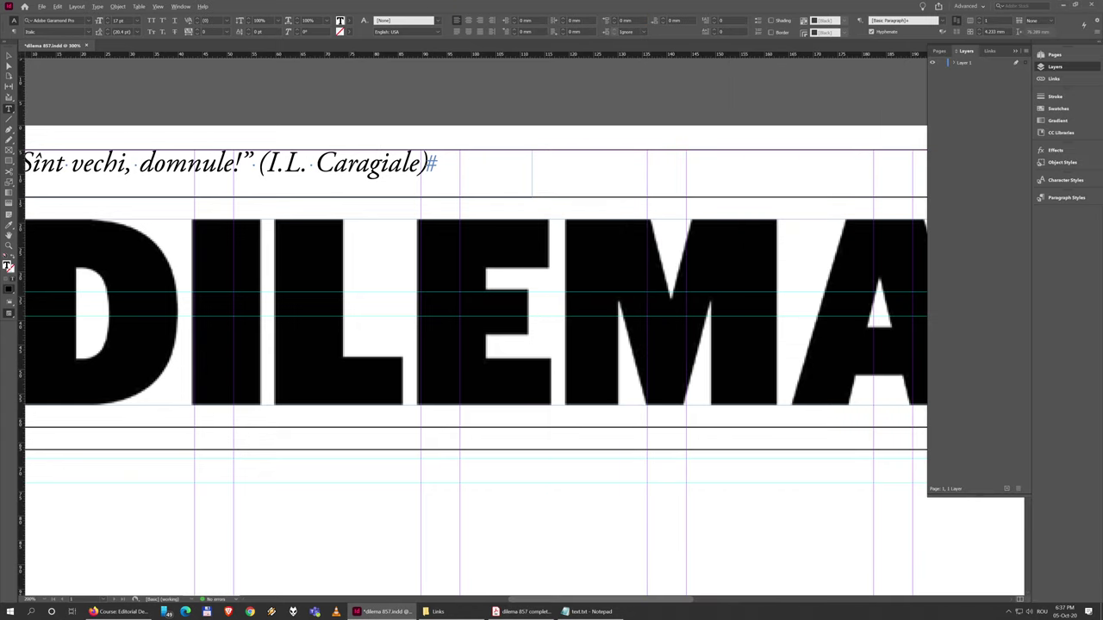
{"action": "key", "text": "BackSpace"}
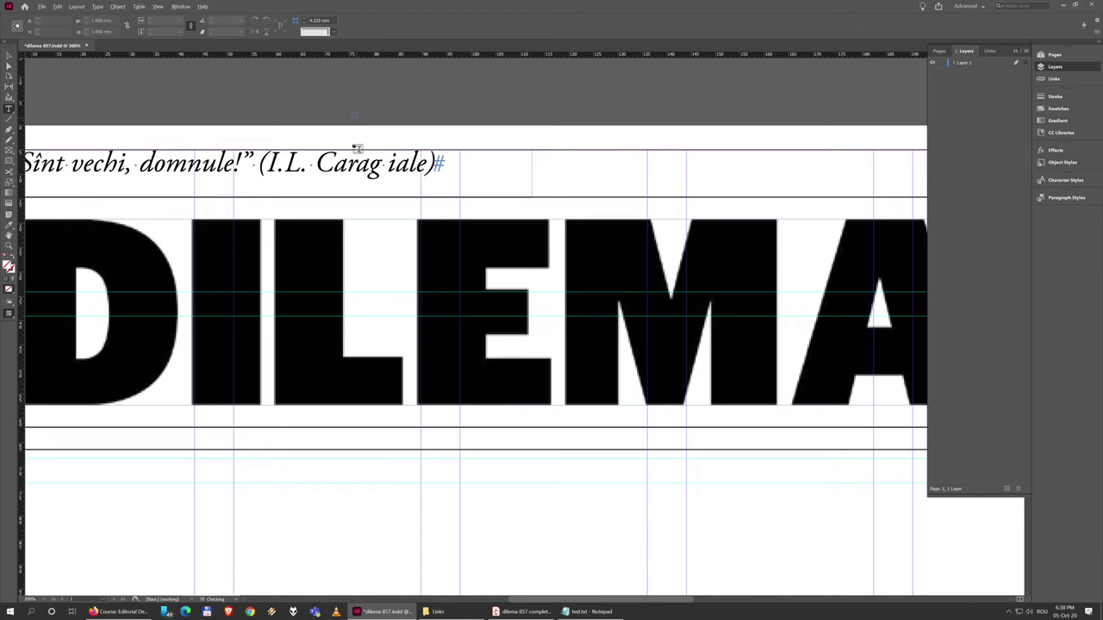
{"action": "key", "text": "BackSpace"}
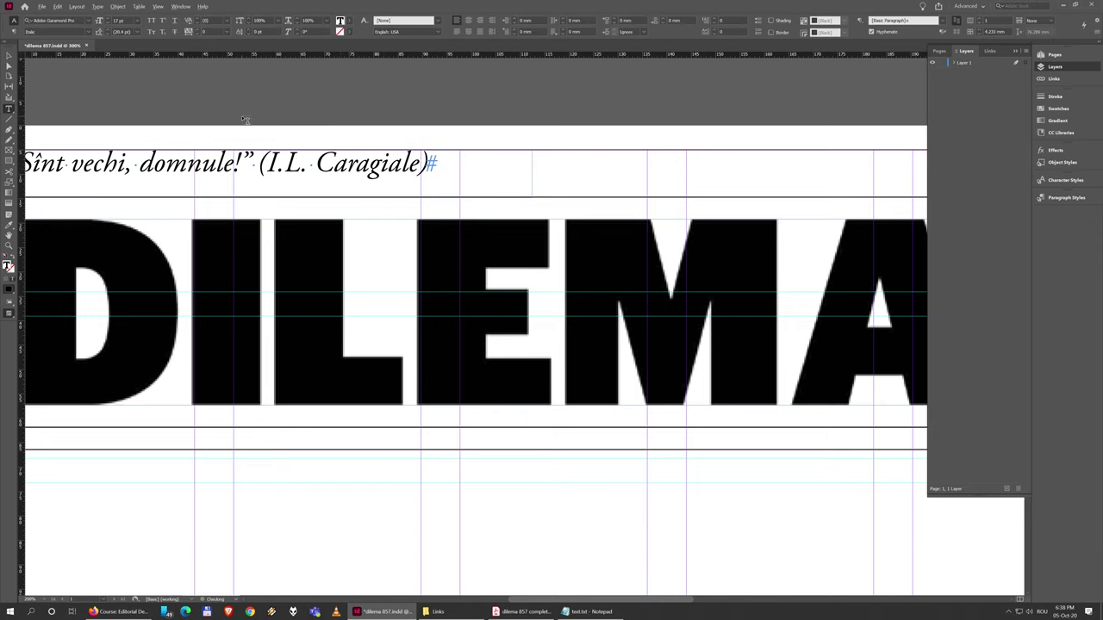
{"action": "key", "text": "Escape"}
{"action": "left_click", "coordinate": [402, 135]}
Draw a text frame about 85 mm wide between the two upper lines, from their end above VECHE back to above the letter M.
{"action": "scroll", "coordinate": [402, 136], "scroll_direction": "down", "scroll_amount": 2}
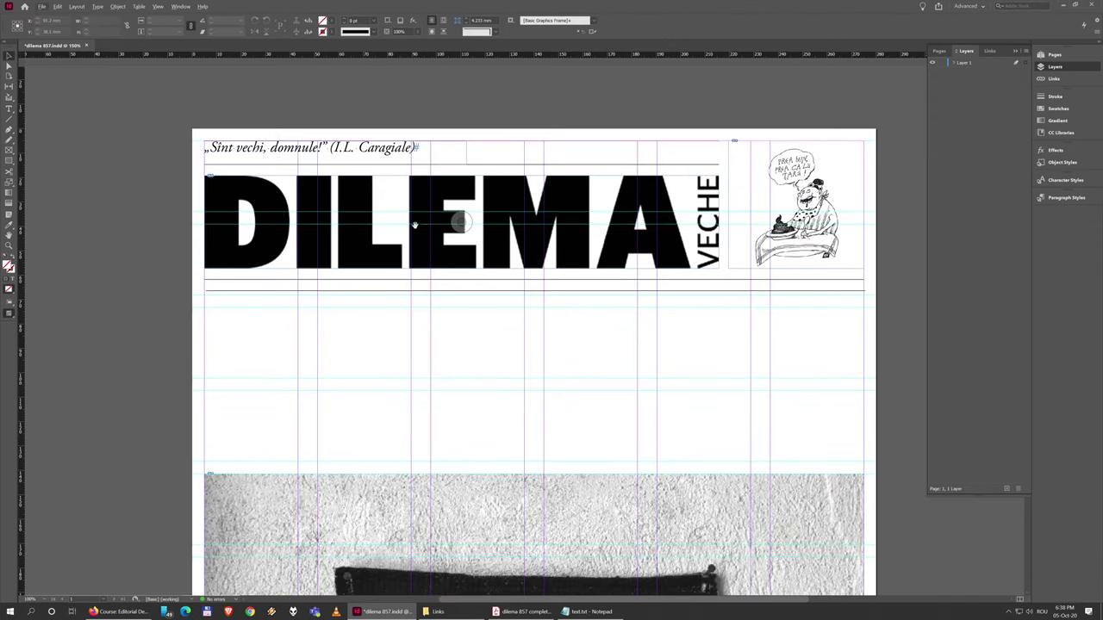
{"action": "scroll", "coordinate": [543, 168], "scroll_direction": "up", "scroll_amount": 3}
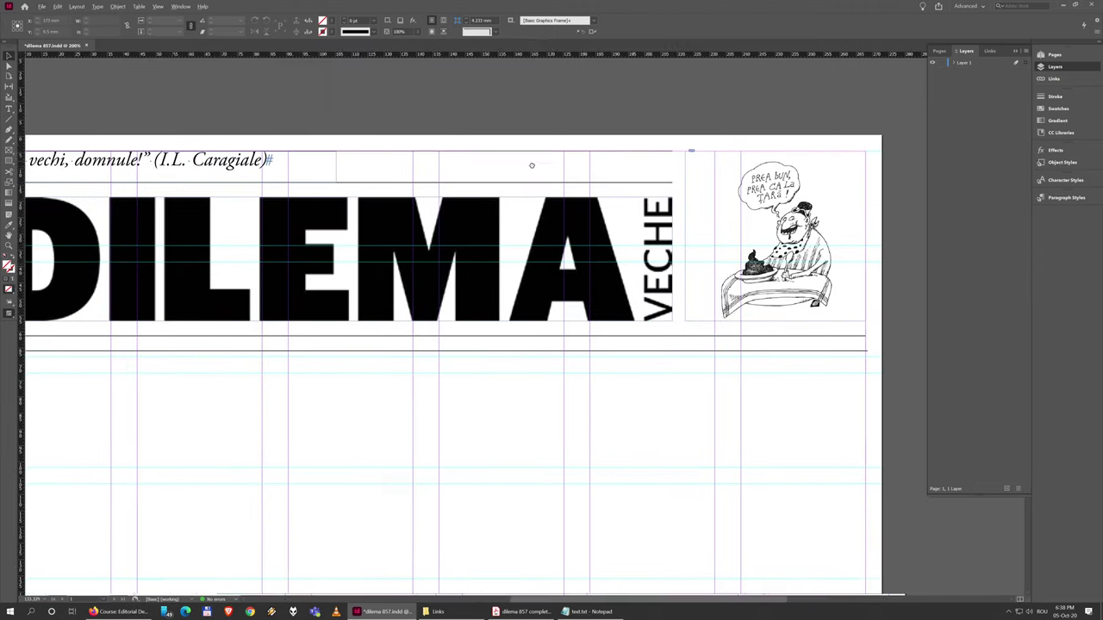
{"action": "scroll", "coordinate": [629, 164], "scroll_direction": "up", "scroll_amount": 2}
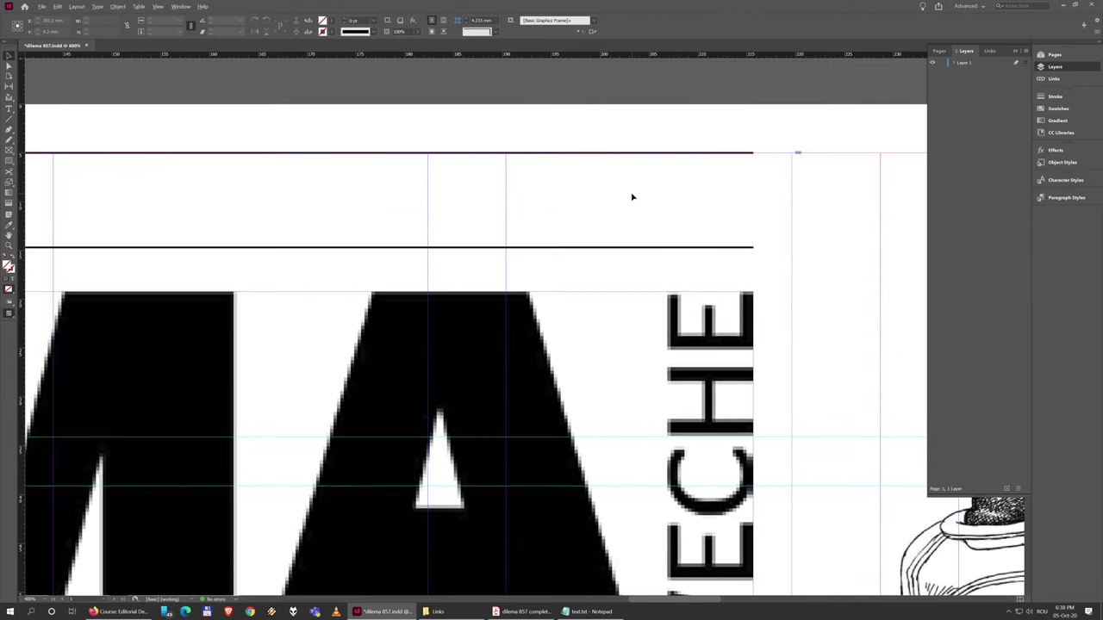
{"action": "left_click", "coordinate": [9, 109]}
{"action": "left_click_drag", "start_coordinate": [758, 158], "coordinate": [101, 247]}
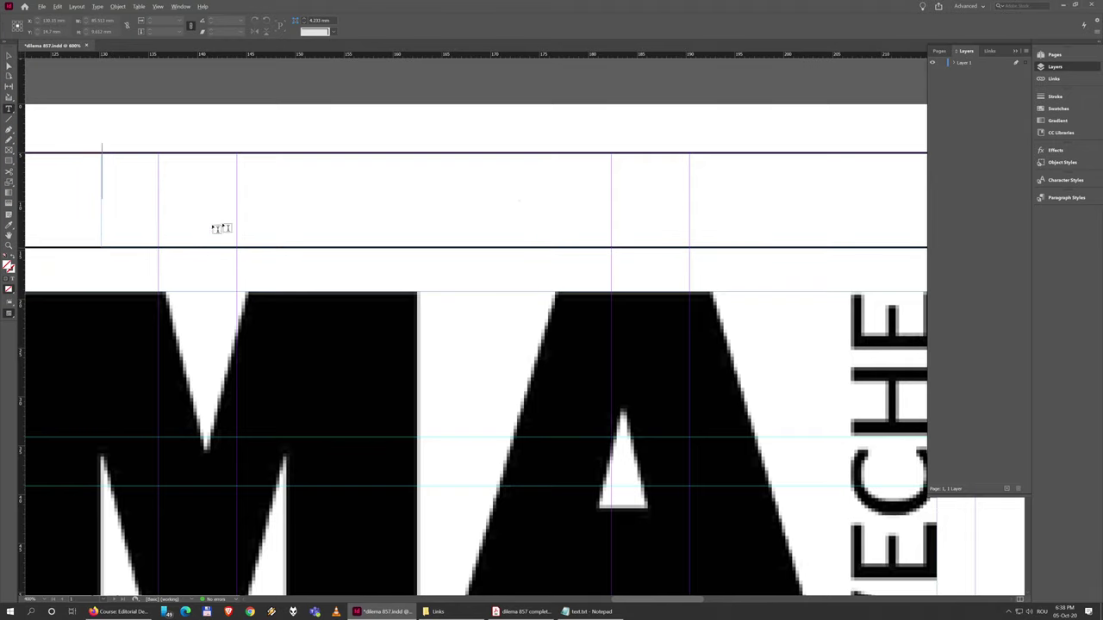
{"action": "key", "text": "ctrl+minus"}
{"action": "key", "text": "ctrl+minus"}
{"action": "key", "text": "ctrl+minus"}
{"action": "key", "text": "ctrl+minus"}
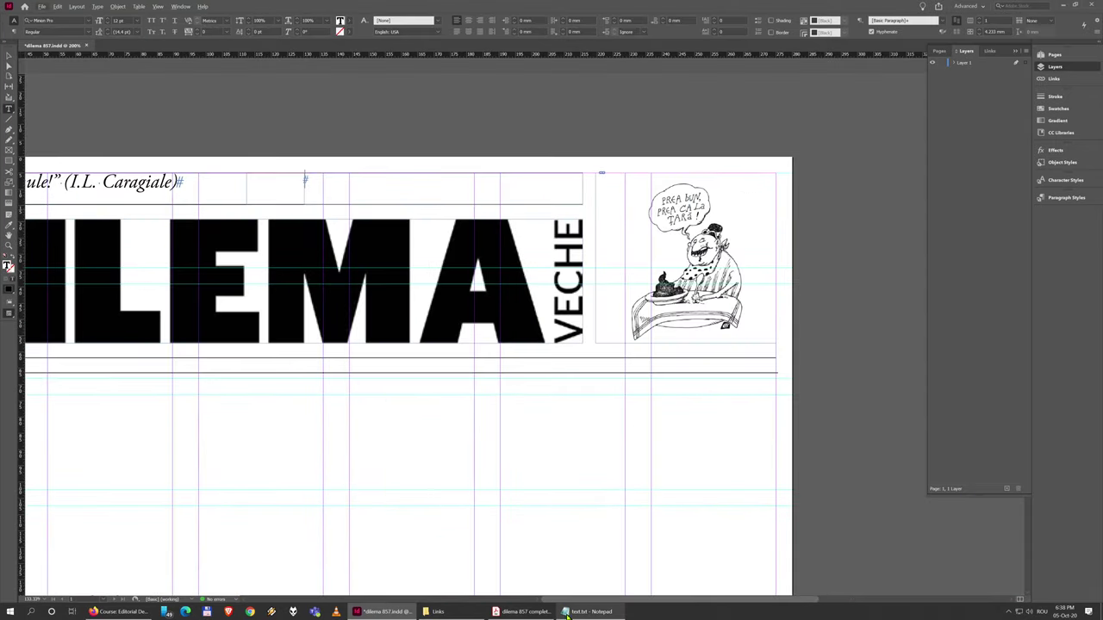
Copy the DIRECTOR FONDATOR line with the founder's name from text.txt into the new text frame.
{"action": "left_click", "coordinate": [566, 613]}
{"action": "left_click_drag", "start_coordinate": [397, 223], "coordinate": [253, 231]}
{"action": "key", "text": "ctrl+c"}
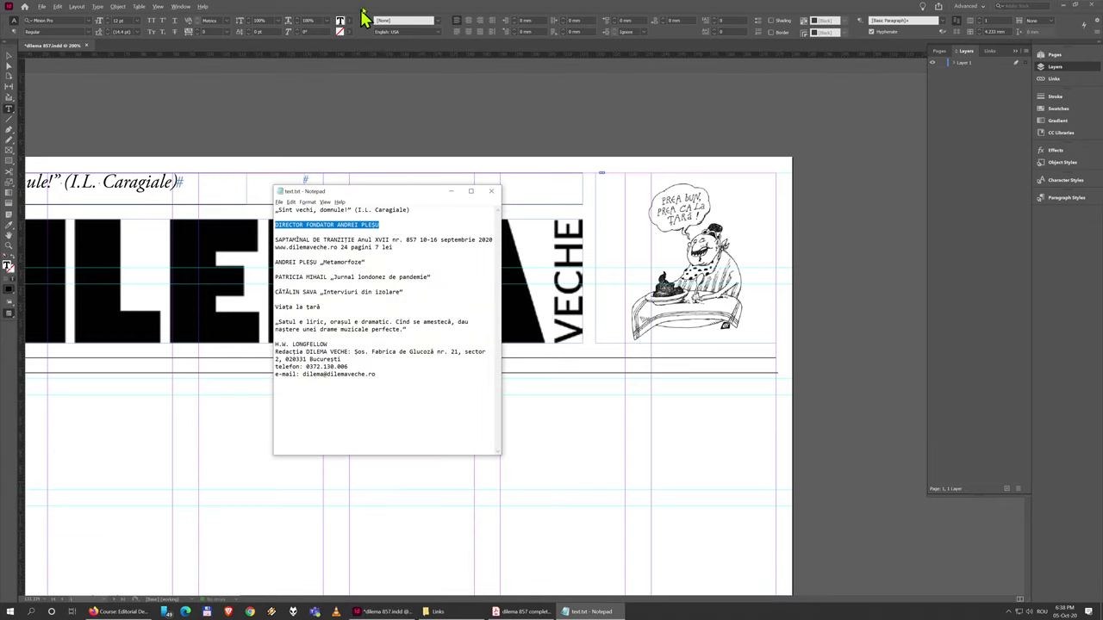
{"action": "left_click", "coordinate": [551, 78]}
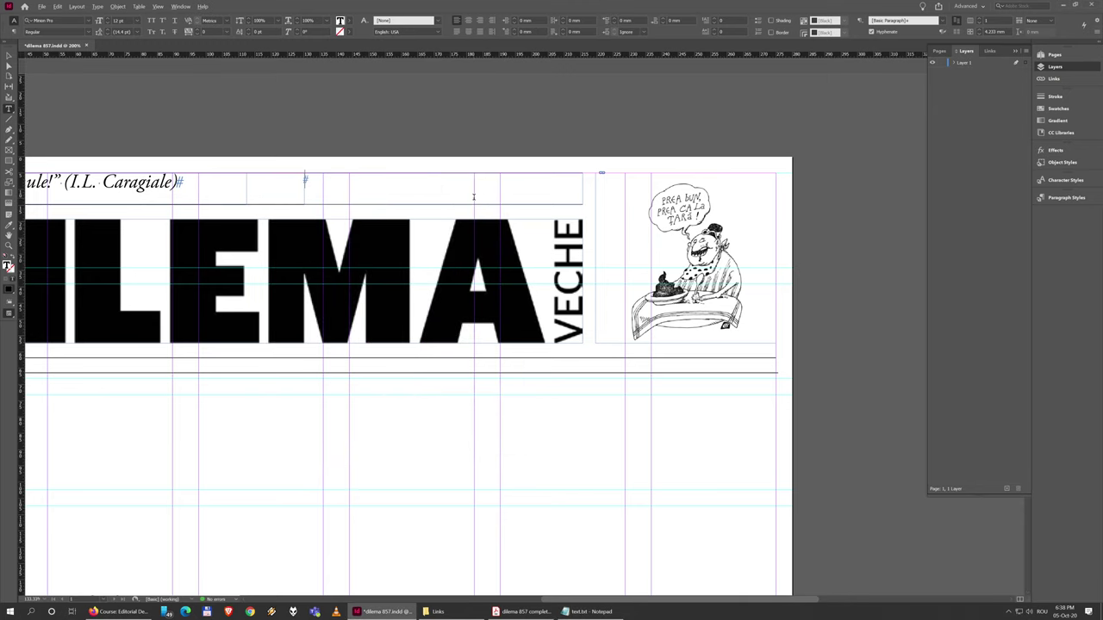
{"action": "key", "text": "ctrl+v"}
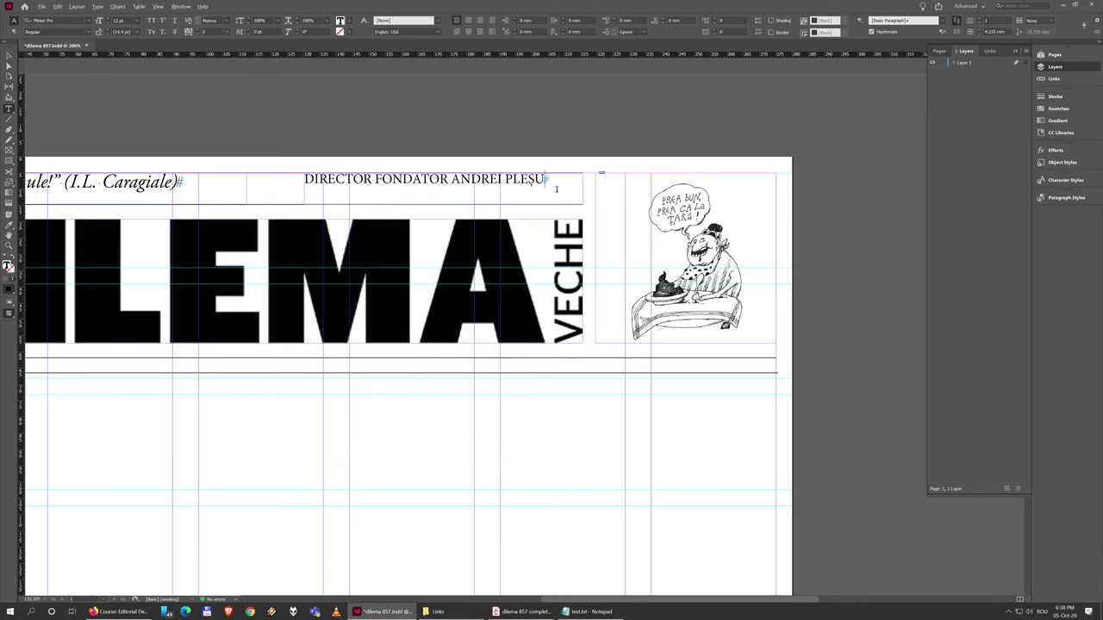
Set the whole DIRECTOR FONDATOR line in AvantGardEFNormal Regular at 11 pt.
{"action": "left_click_drag", "start_coordinate": [556, 181], "coordinate": [301, 170]}
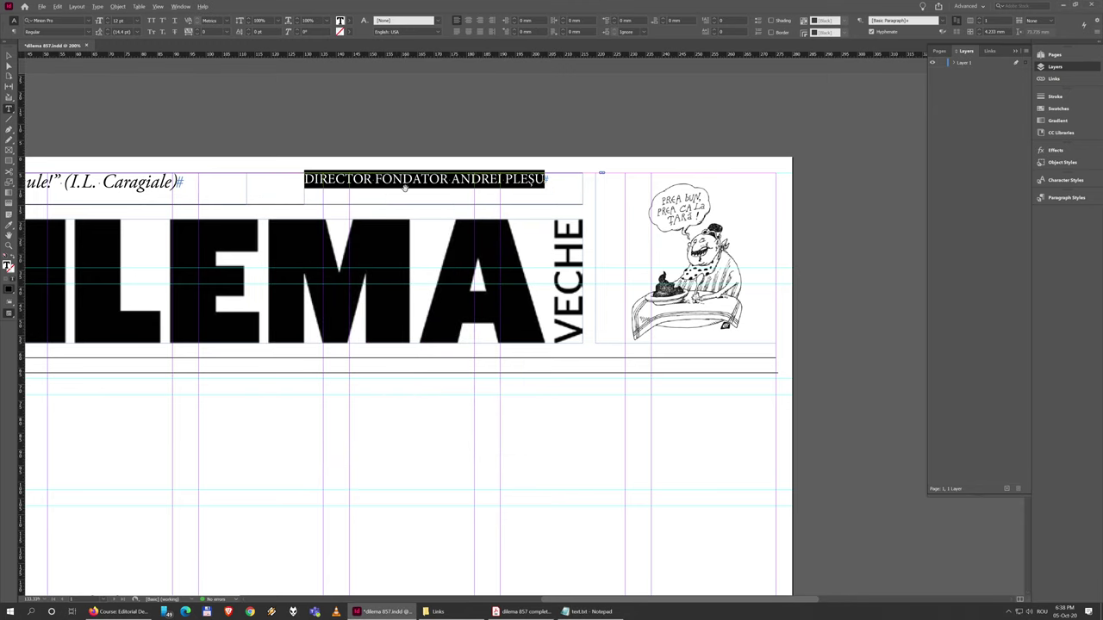
{"action": "left_click_drag", "start_coordinate": [404, 187], "coordinate": [206, 110]}
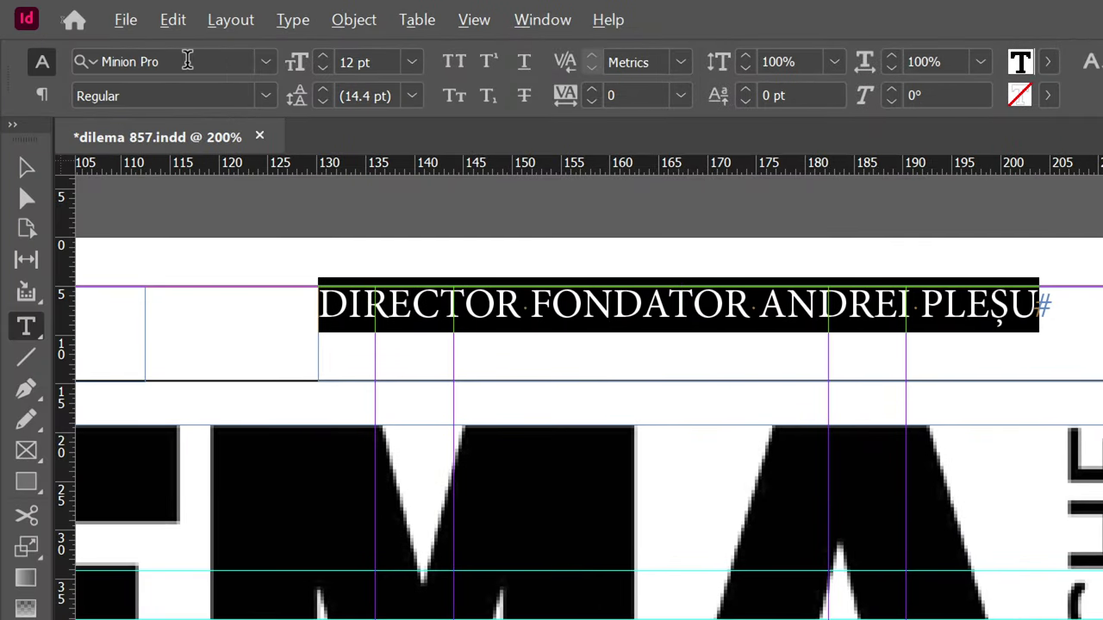
{"action": "left_click", "coordinate": [62, 19]}
{"action": "type", "text": "avant"}
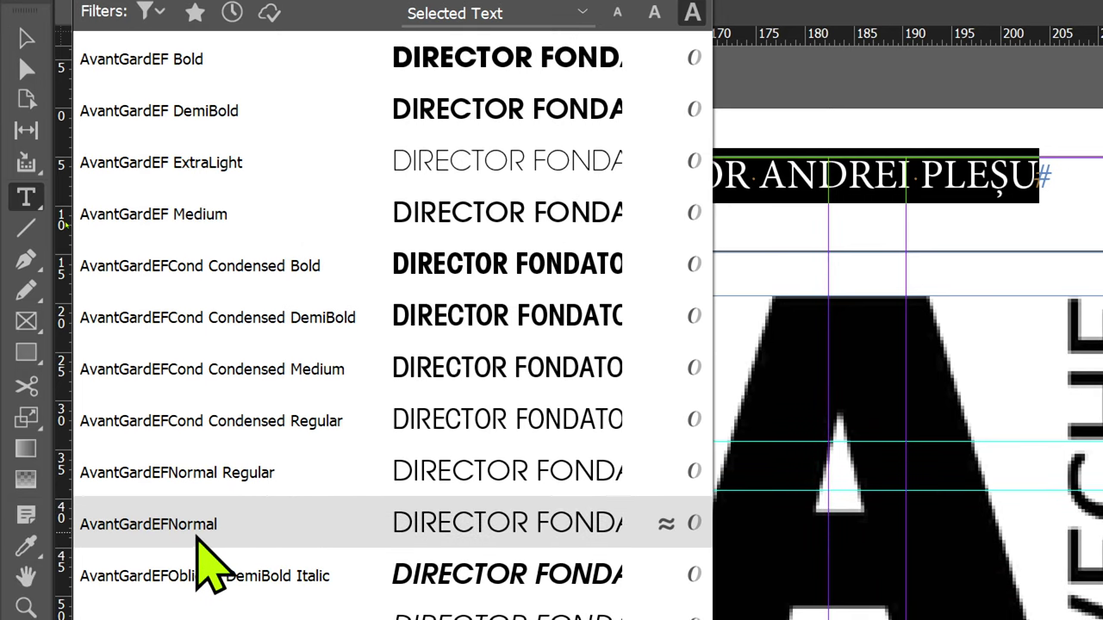
{"action": "key", "text": "Escape"}
{"action": "key", "text": "Return"}
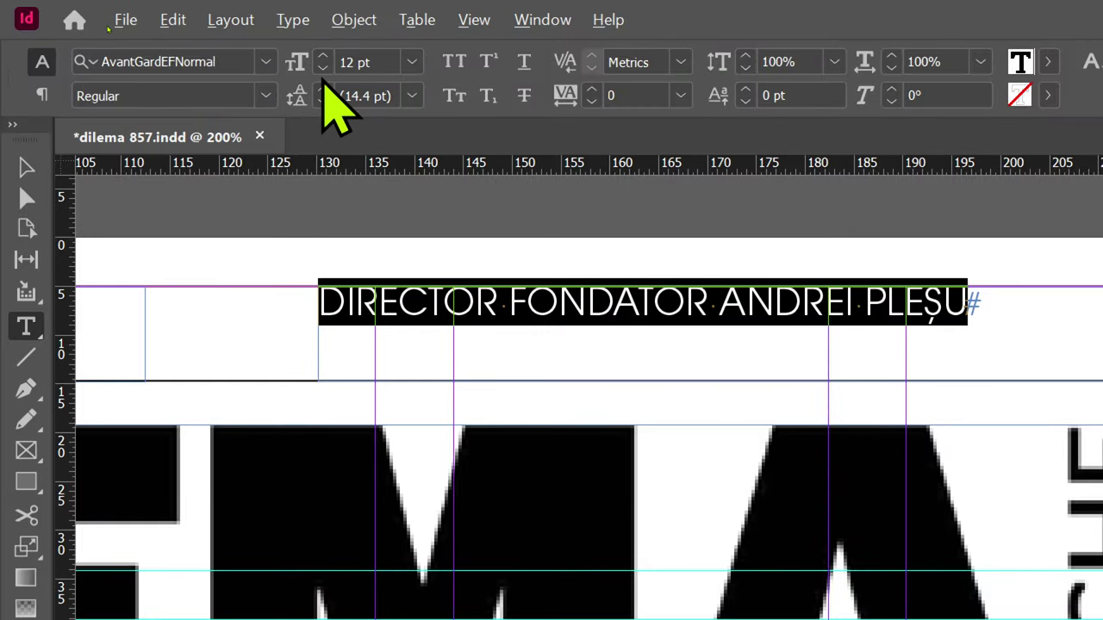
{"action": "left_click", "coordinate": [322, 68]}
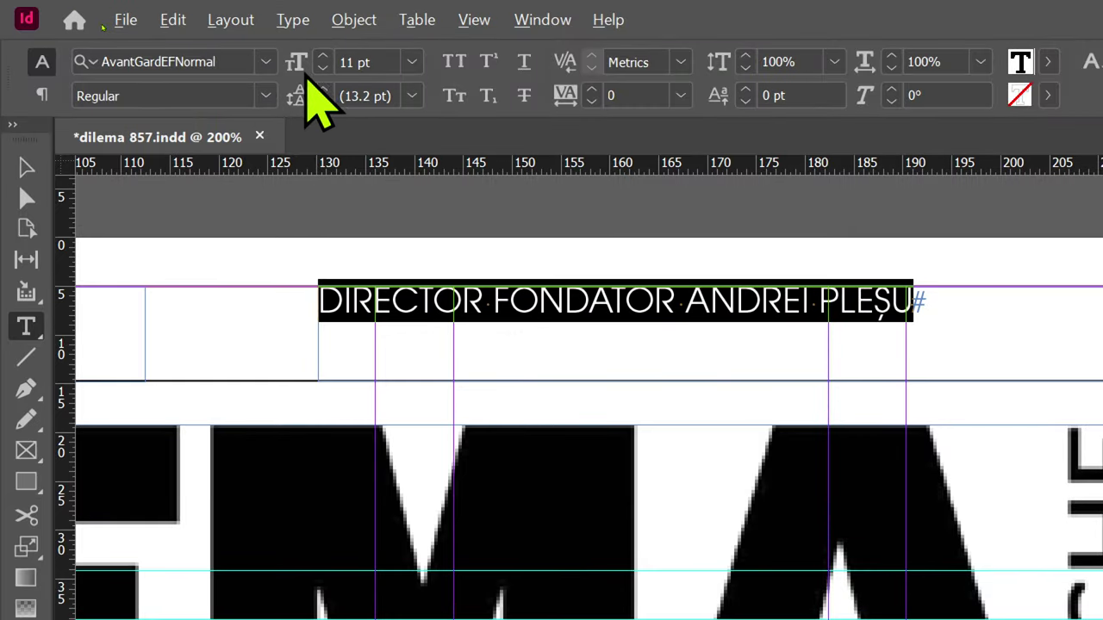
Set only the founder's name after DIRECTOR FONDATOR in AvantGardEF Medium.
{"action": "left_click", "coordinate": [782, 345]}
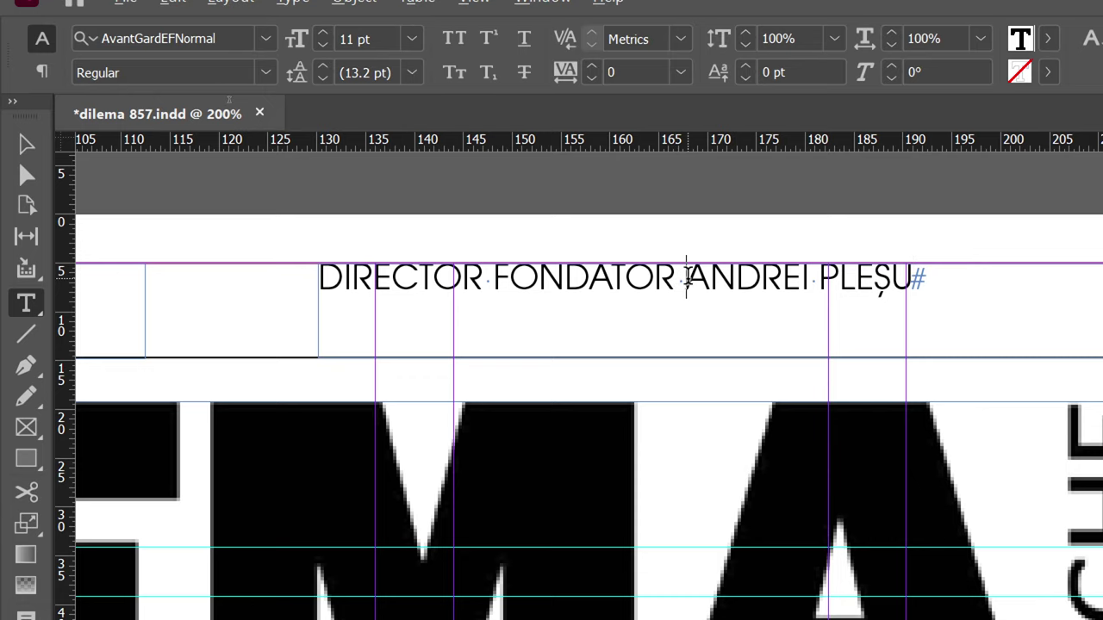
{"action": "left_click_drag", "start_coordinate": [684, 276], "coordinate": [980, 270]}
{"action": "left_click", "coordinate": [200, 38]}
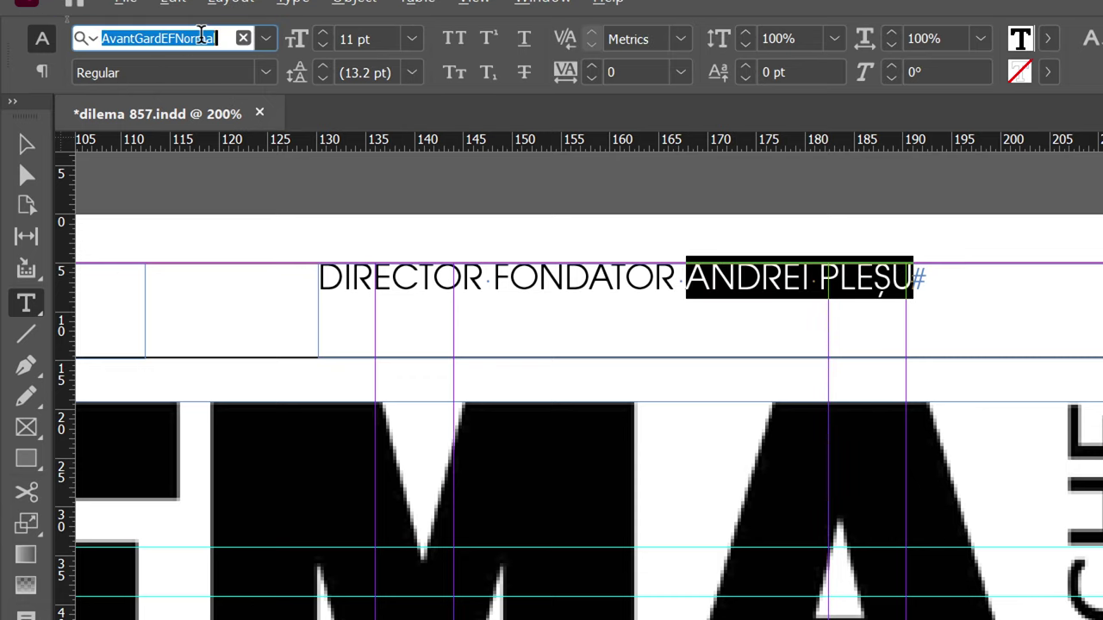
{"action": "type", "text": "aba"}
{"action": "key", "text": "BackSpace"}
{"action": "key", "text": "BackSpace"}
{"action": "type", "text": "va"}
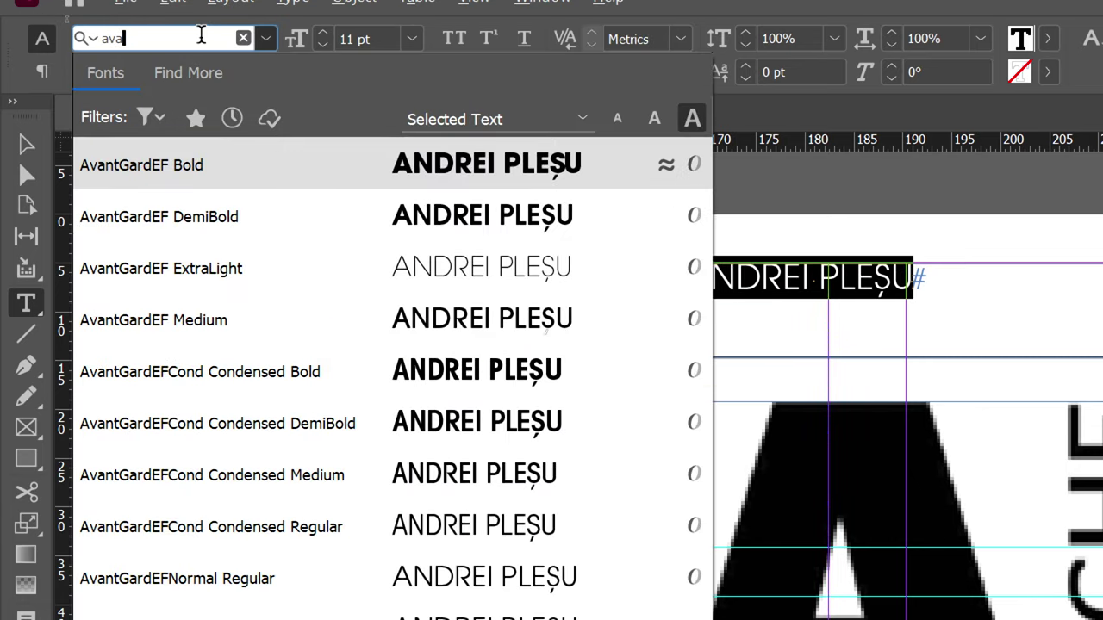
{"action": "left_click", "coordinate": [276, 338]}
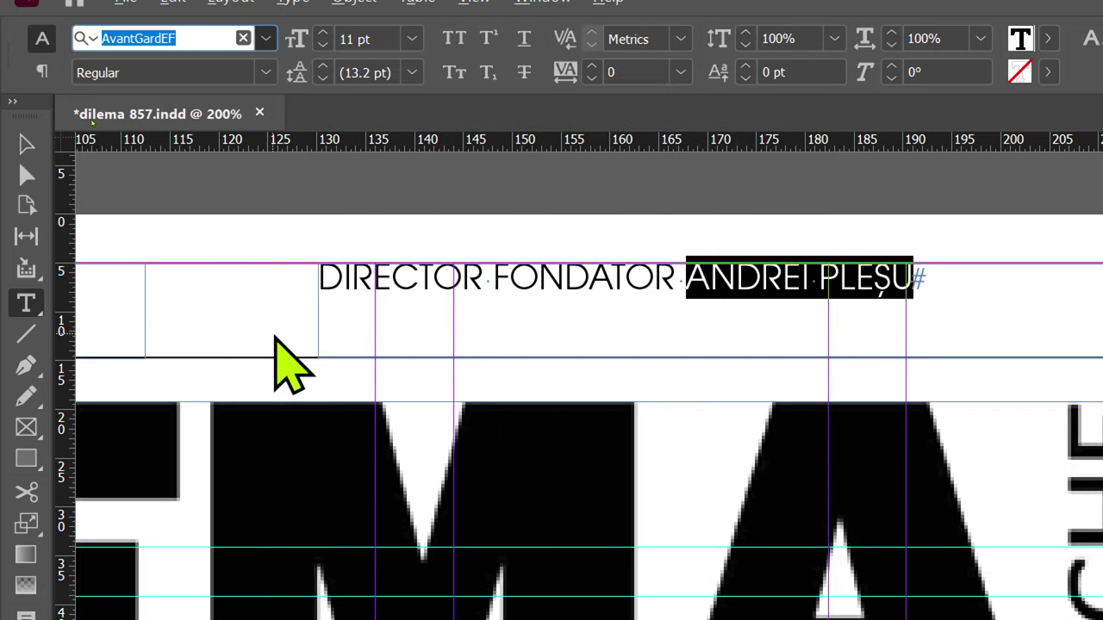
{"action": "left_click", "coordinate": [932, 310]}
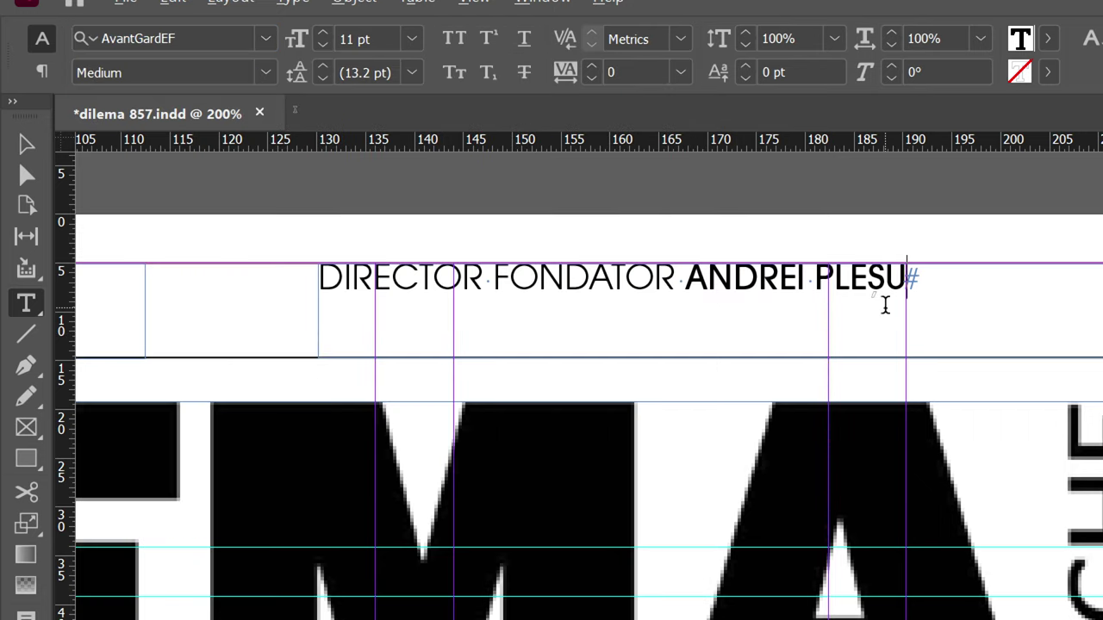
Examine the comma below the letter Ș in the founder's surname up close.
{"action": "scroll", "coordinate": [888, 289], "scroll_direction": "up", "scroll_amount": 2, "text": "alt"}
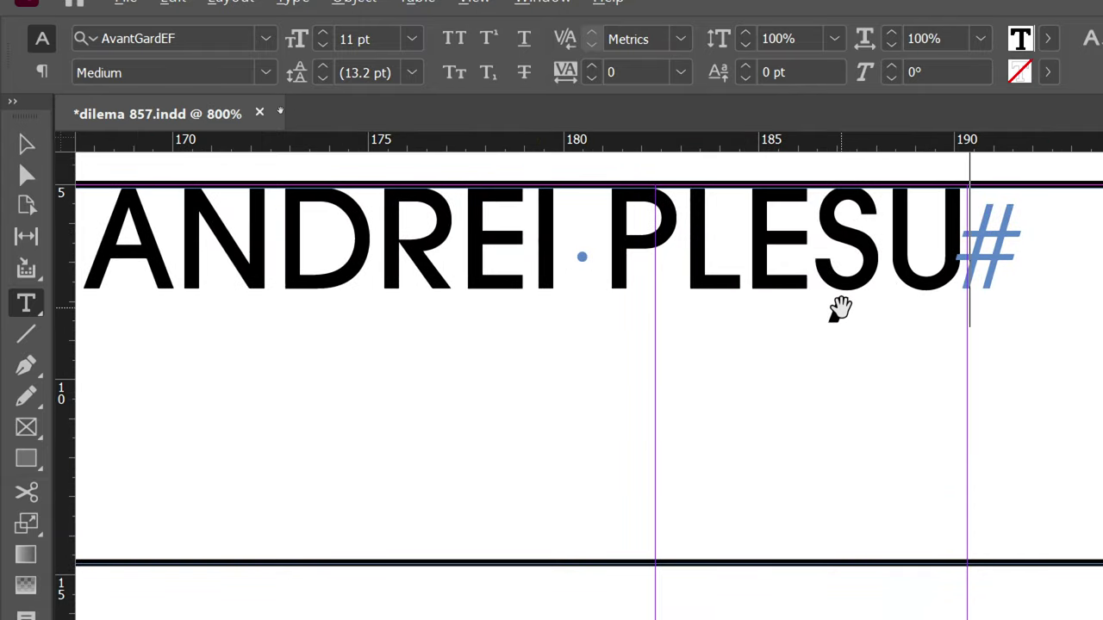
{"action": "scroll", "coordinate": [840, 309], "scroll_direction": "up", "scroll_amount": 1, "text": "alt"}
{"action": "scroll", "coordinate": [808, 343], "scroll_direction": "down", "scroll_amount": 1, "text": "alt"}
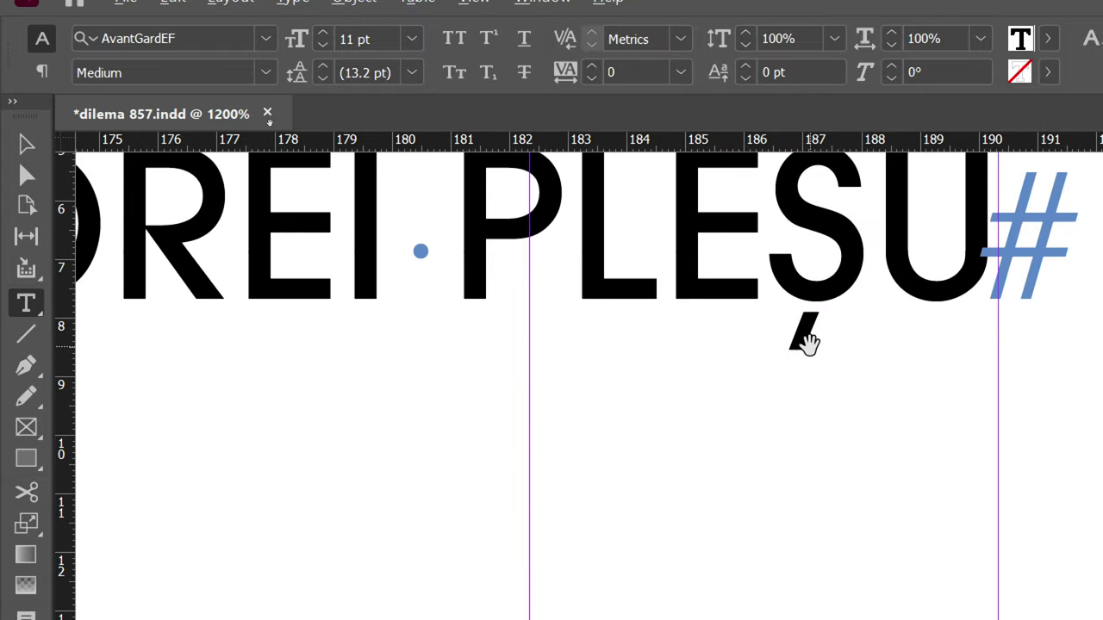
Stop editing the DIRECTOR FONDATOR text and preview the page header without guides, frame edges and hidden characters.
{"action": "scroll", "coordinate": [809, 343], "scroll_direction": "down", "scroll_amount": 5, "text": "alt"}
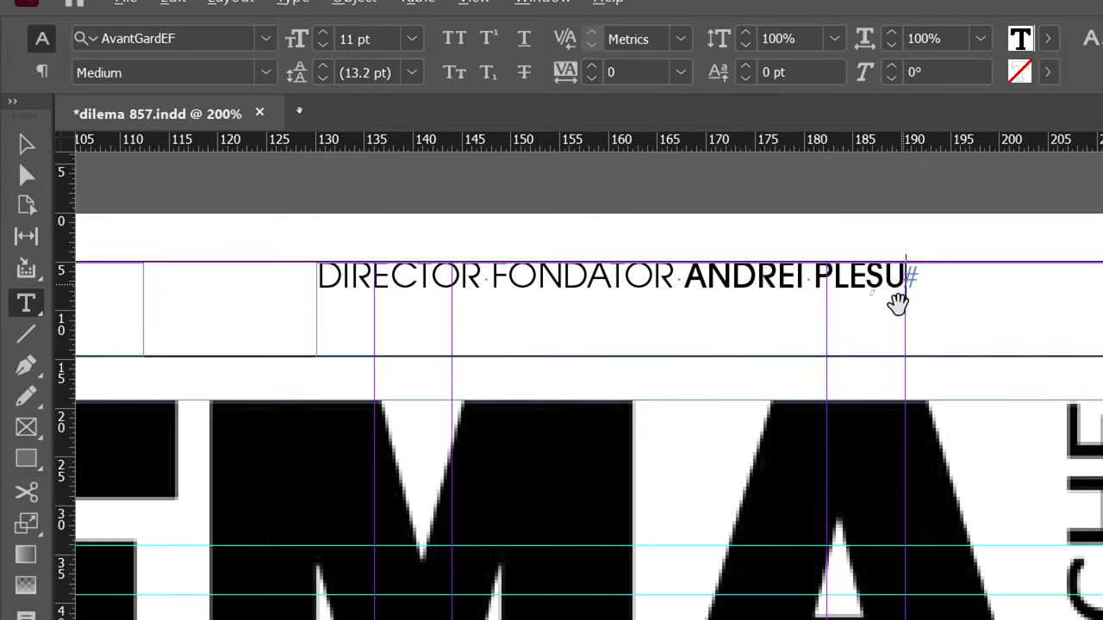
{"action": "scroll", "coordinate": [897, 304], "scroll_direction": "up", "scroll_amount": 2, "text": "alt"}
{"action": "scroll", "coordinate": [715, 238], "scroll_direction": "down", "scroll_amount": 2, "text": "alt"}
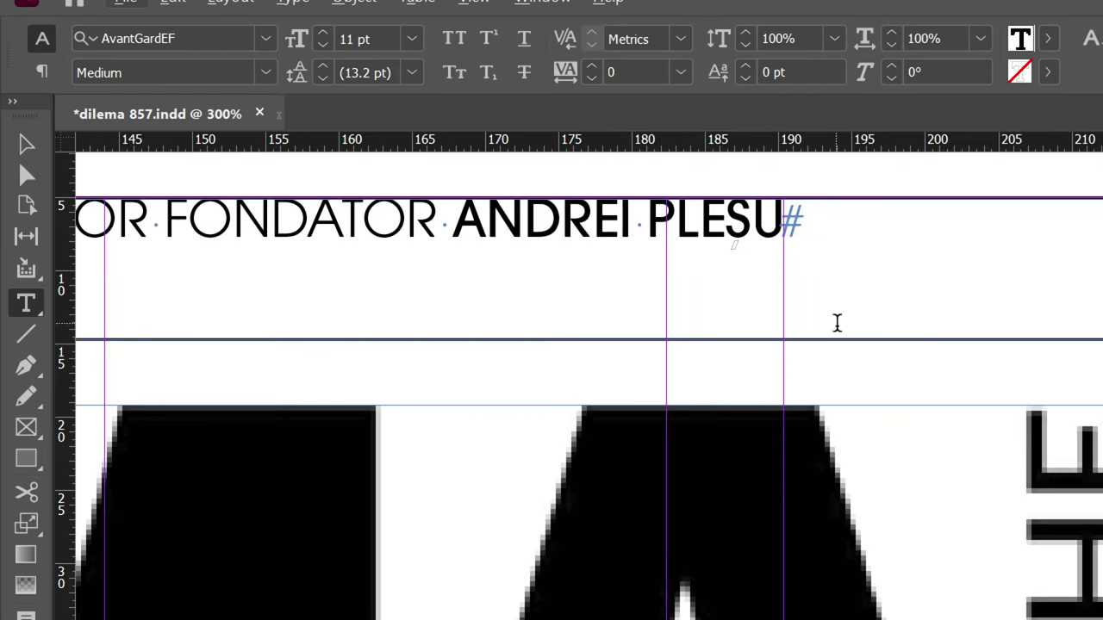
{"action": "scroll", "coordinate": [758, 270], "scroll_direction": "down", "scroll_amount": 1, "text": "alt"}
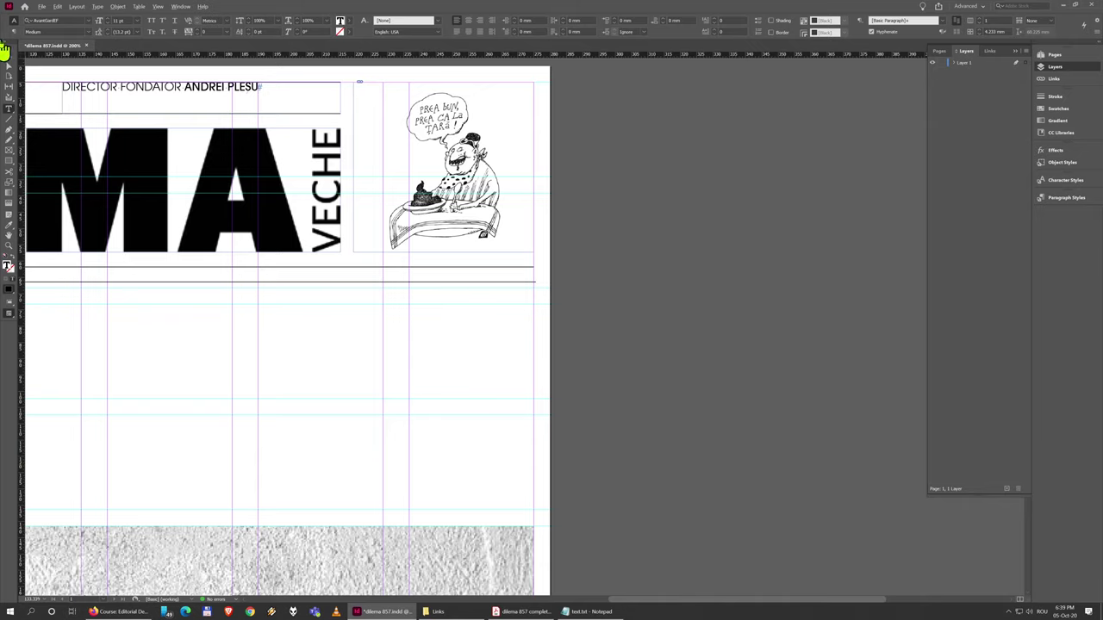
{"action": "key", "text": "Escape"}
{"action": "scroll", "coordinate": [258, 259], "scroll_direction": "up", "scroll_amount": 2}
{"action": "scroll", "coordinate": [259, 259], "scroll_direction": "left", "scroll_amount": 5}
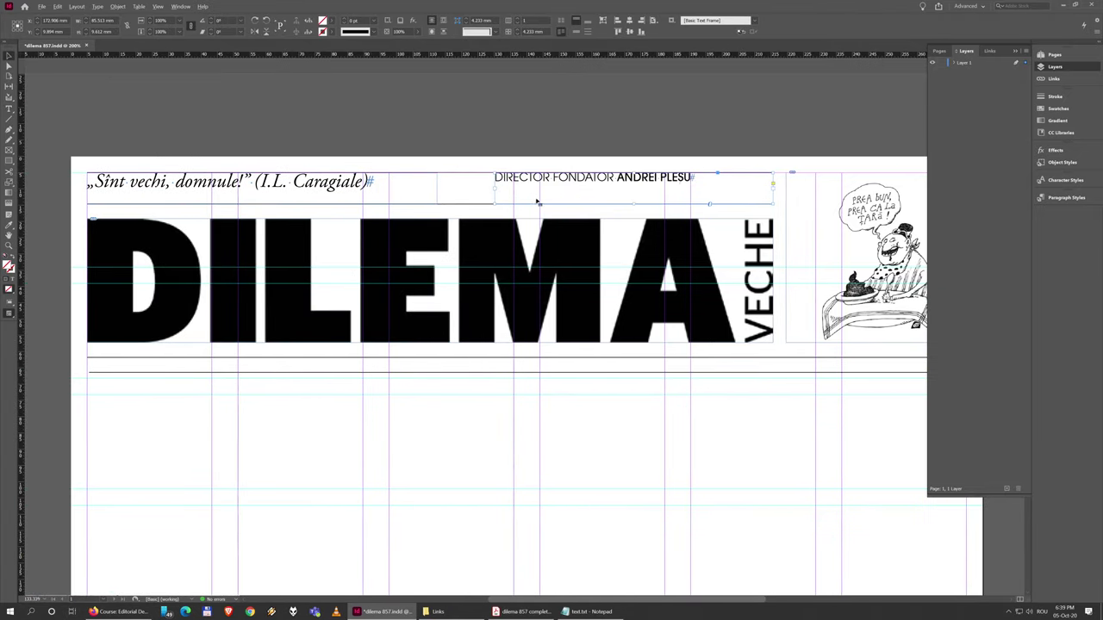
{"action": "key", "text": "w"}
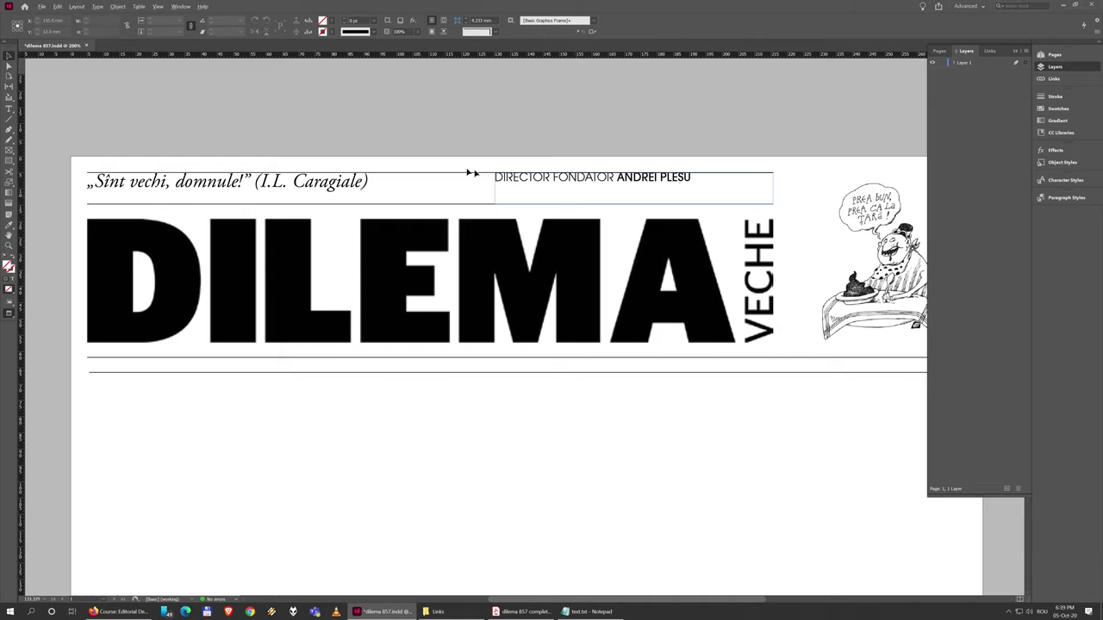
Right-align the DIRECTOR FONDATOR line in its text frame.
{"action": "left_click", "coordinate": [565, 189]}
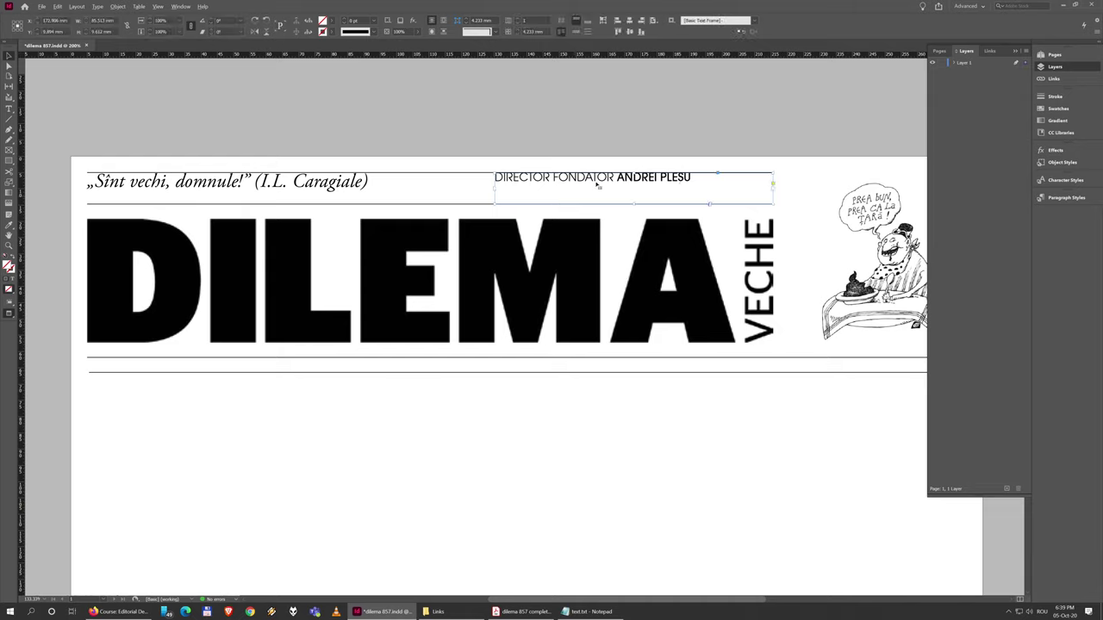
{"action": "key", "text": "super"}
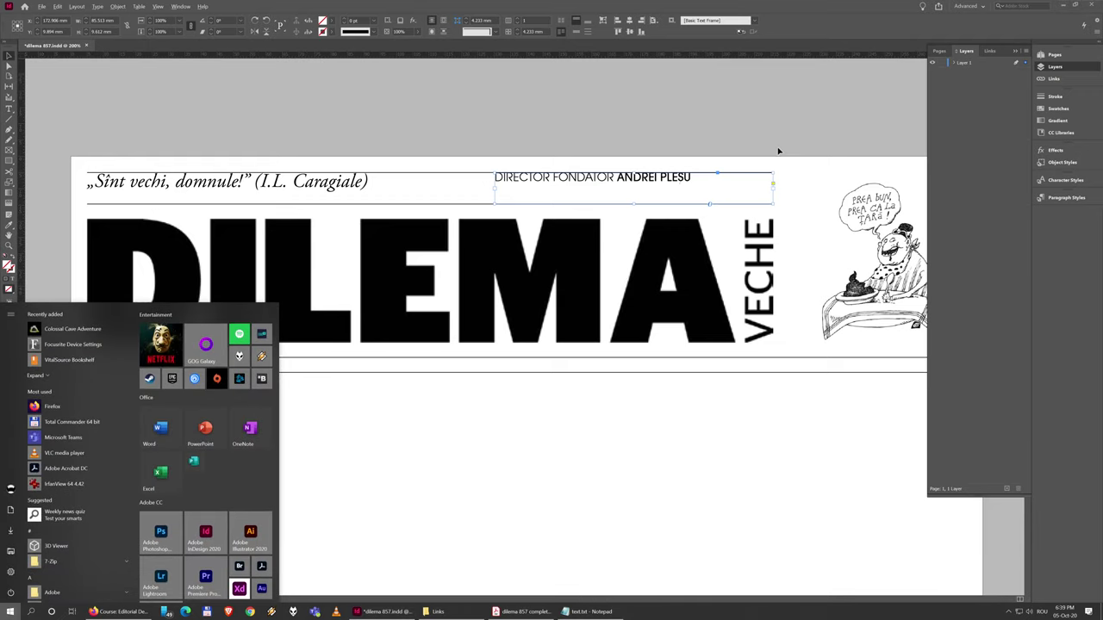
{"action": "key", "text": "Escape"}
{"action": "double_click", "coordinate": [685, 181]}
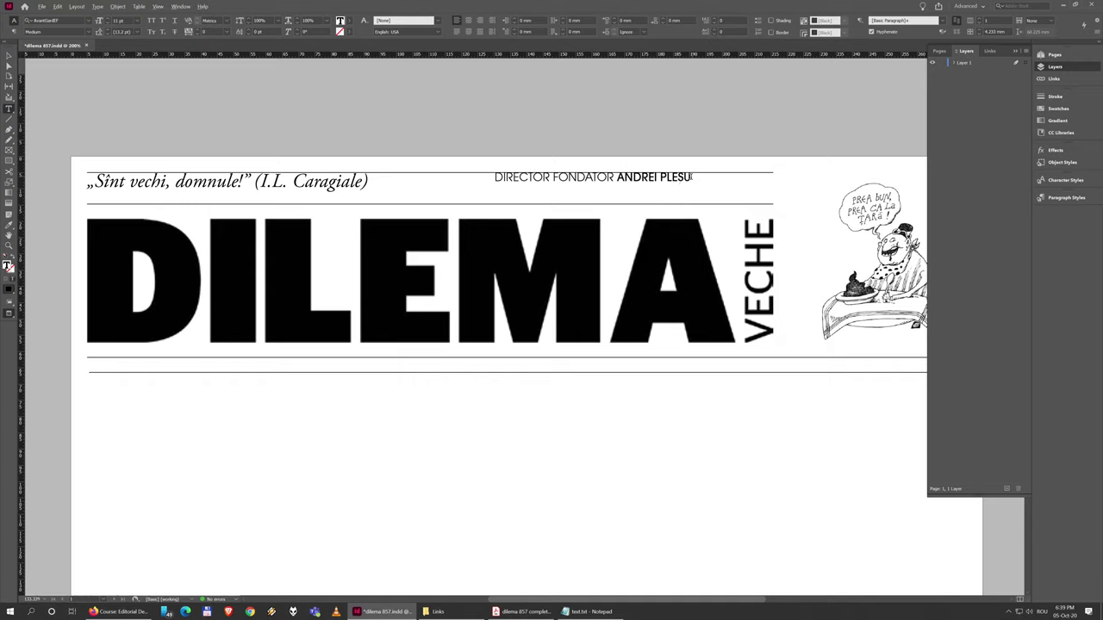
{"action": "left_click_drag", "start_coordinate": [691, 179], "coordinate": [563, 178]}
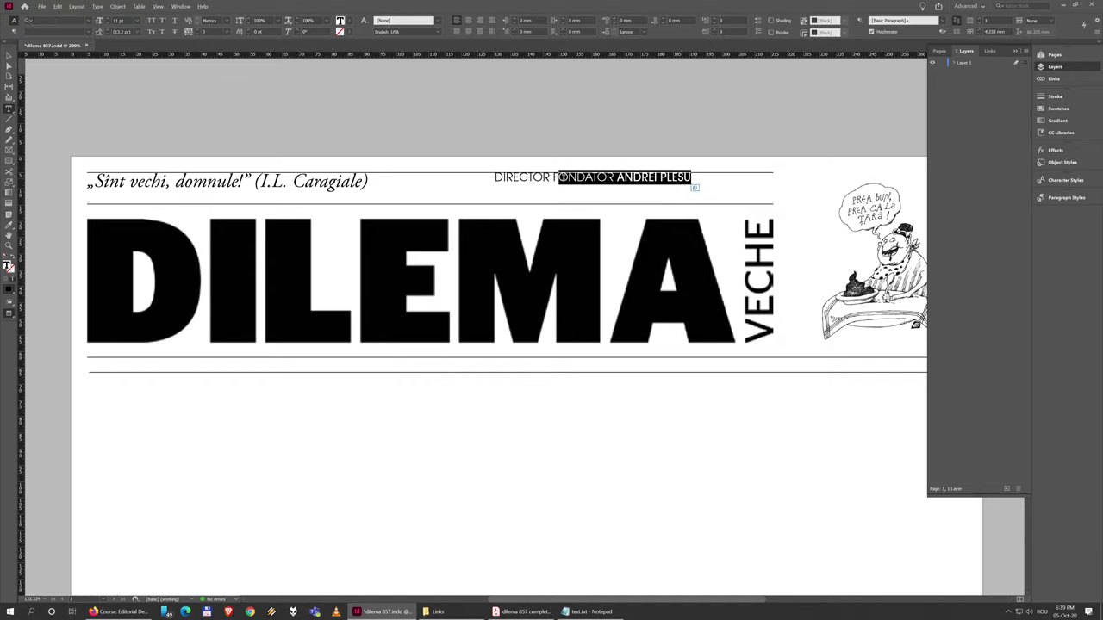
{"action": "left_click", "coordinate": [563, 178]}
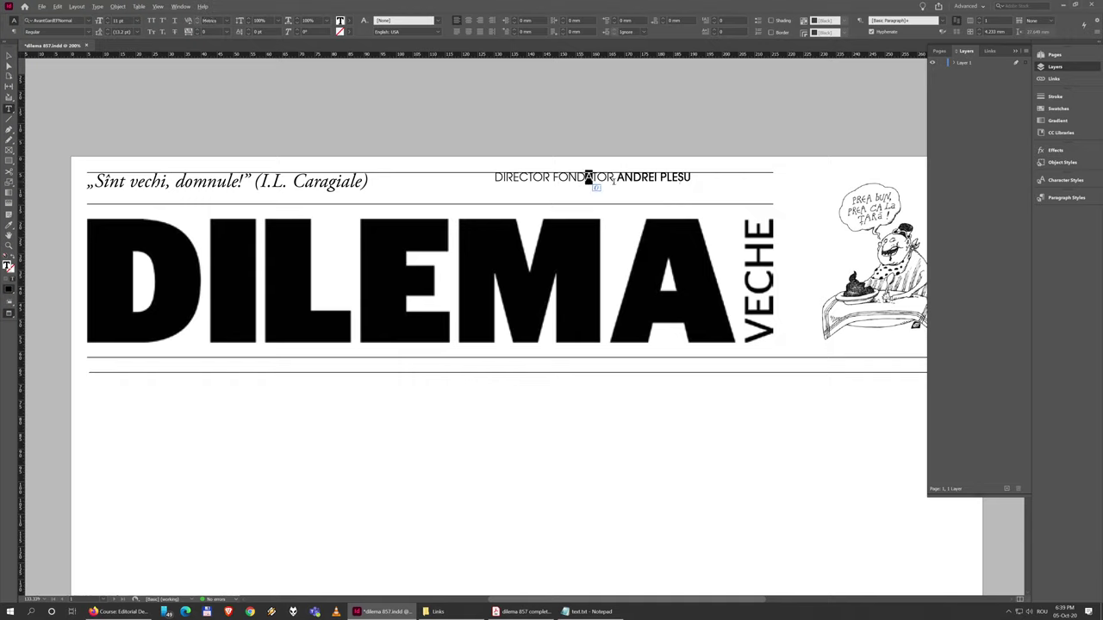
{"action": "left_click", "coordinate": [634, 177]}
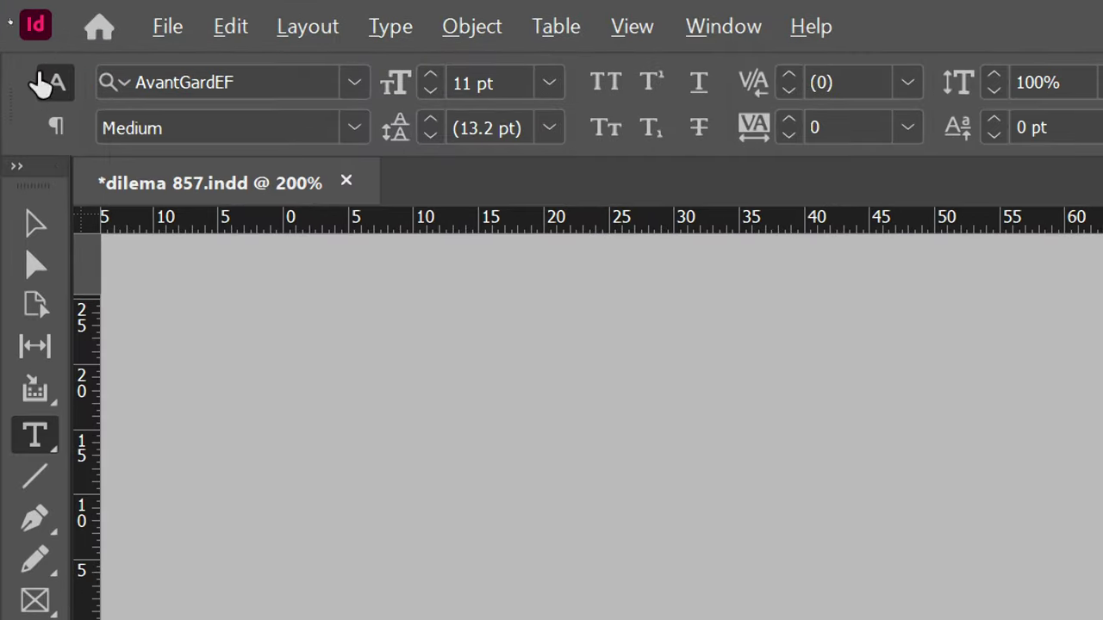
{"action": "left_click", "coordinate": [60, 131]}
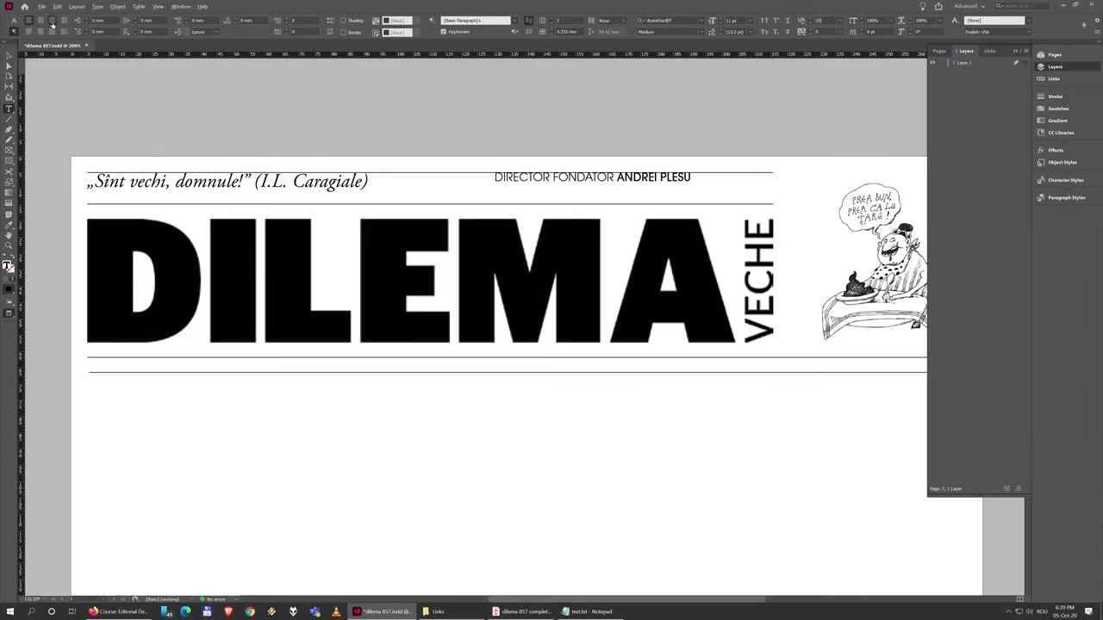
{"action": "left_click", "coordinate": [52, 21]}
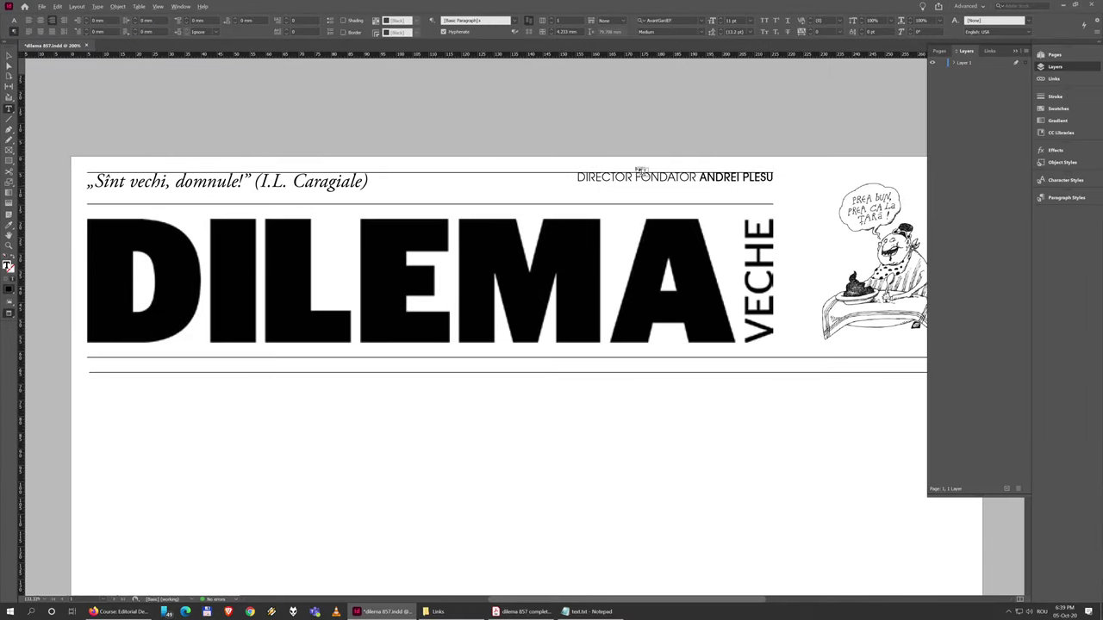
Try the top, bottom and justified vertical alignments on the DIRECTOR FONDATOR text frame, and settle on center.
{"action": "left_click", "coordinate": [9, 56]}
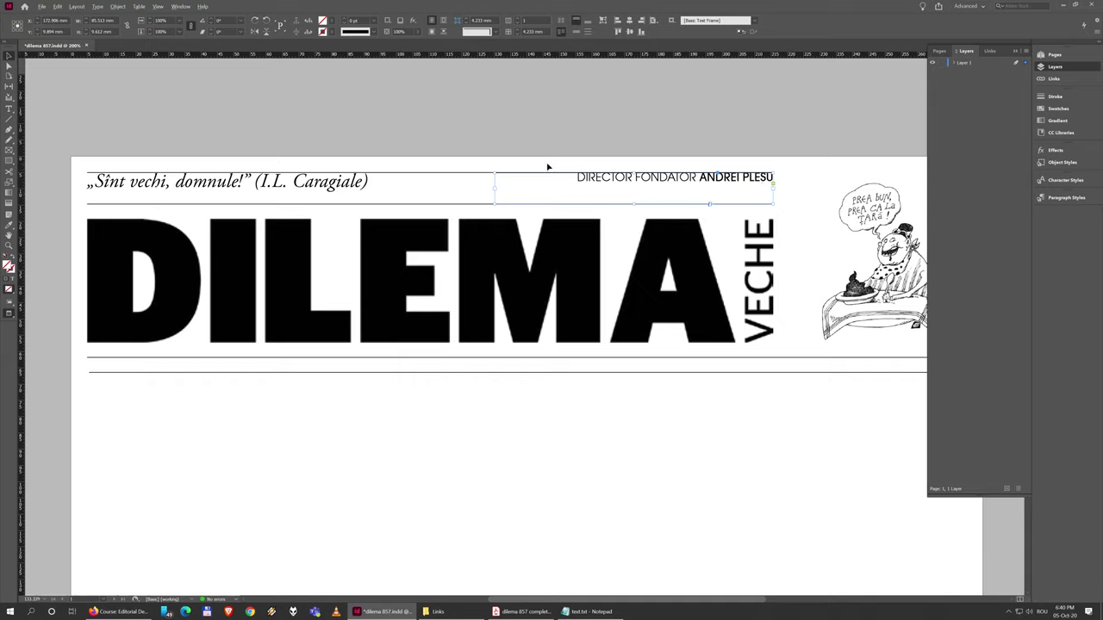
{"action": "left_click", "coordinate": [547, 166]}
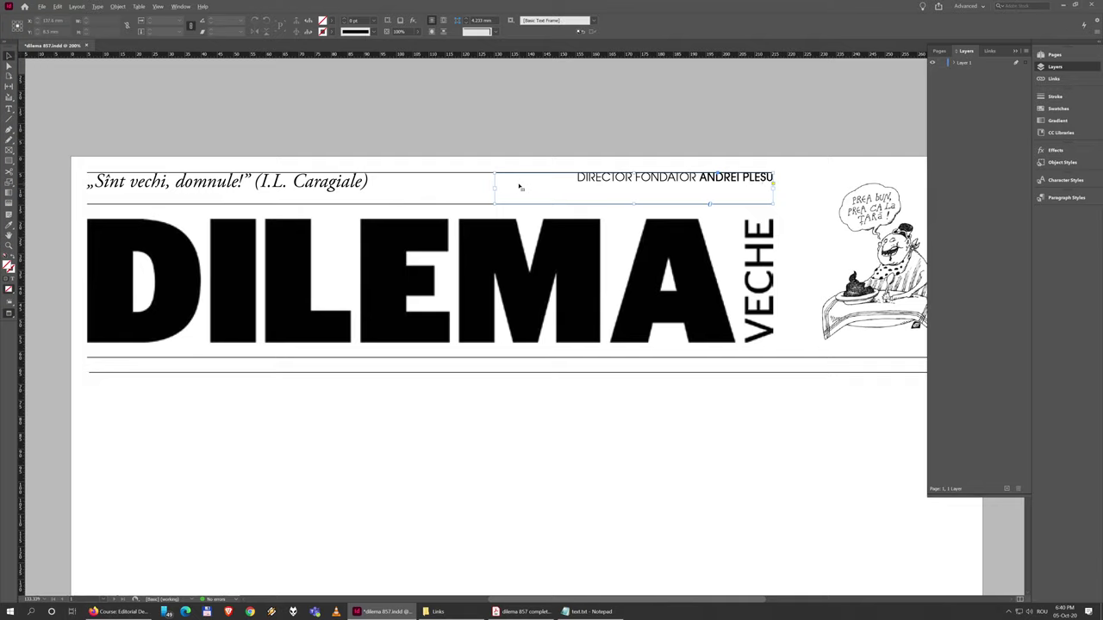
{"action": "left_click", "coordinate": [519, 187]}
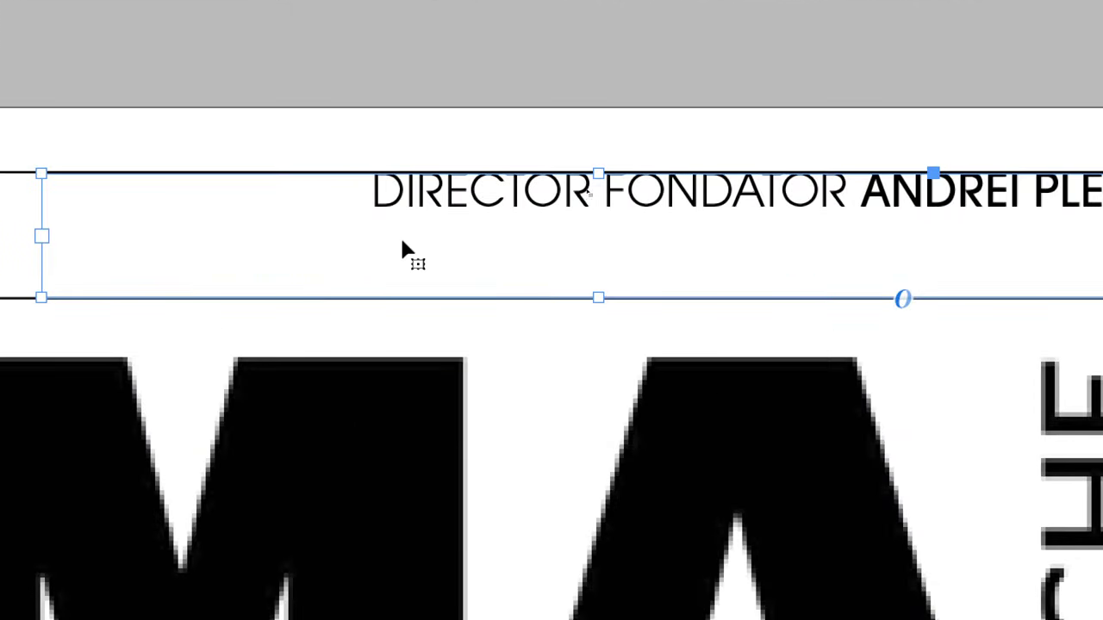
{"action": "double_click", "coordinate": [715, 197]}
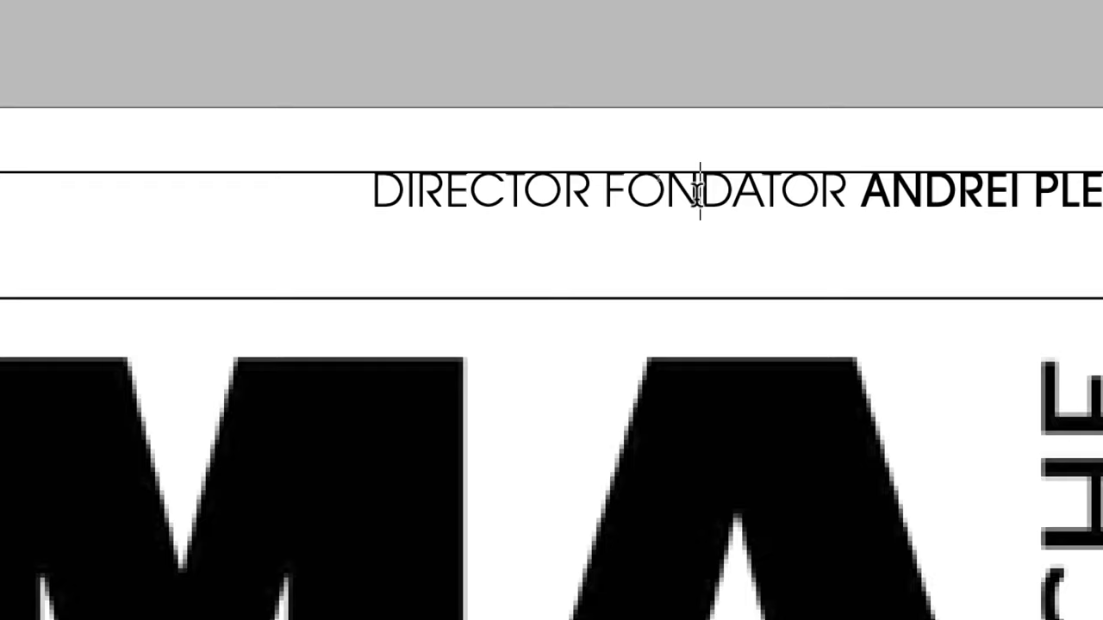
{"action": "left_click_drag", "start_coordinate": [714, 196], "coordinate": [655, 187]}
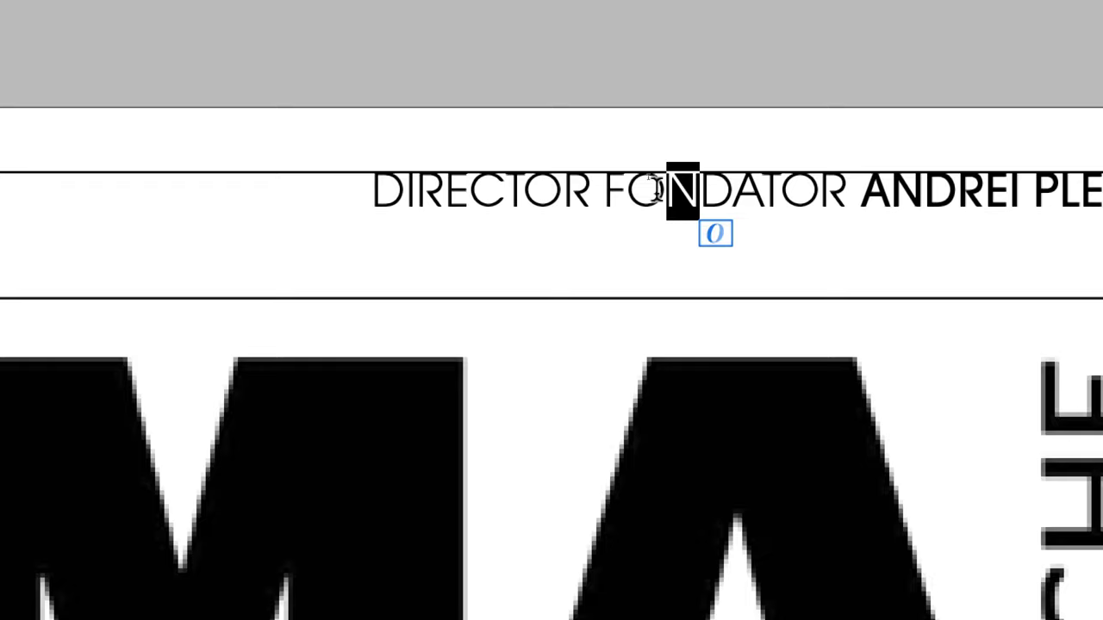
{"action": "key", "text": "Escape"}
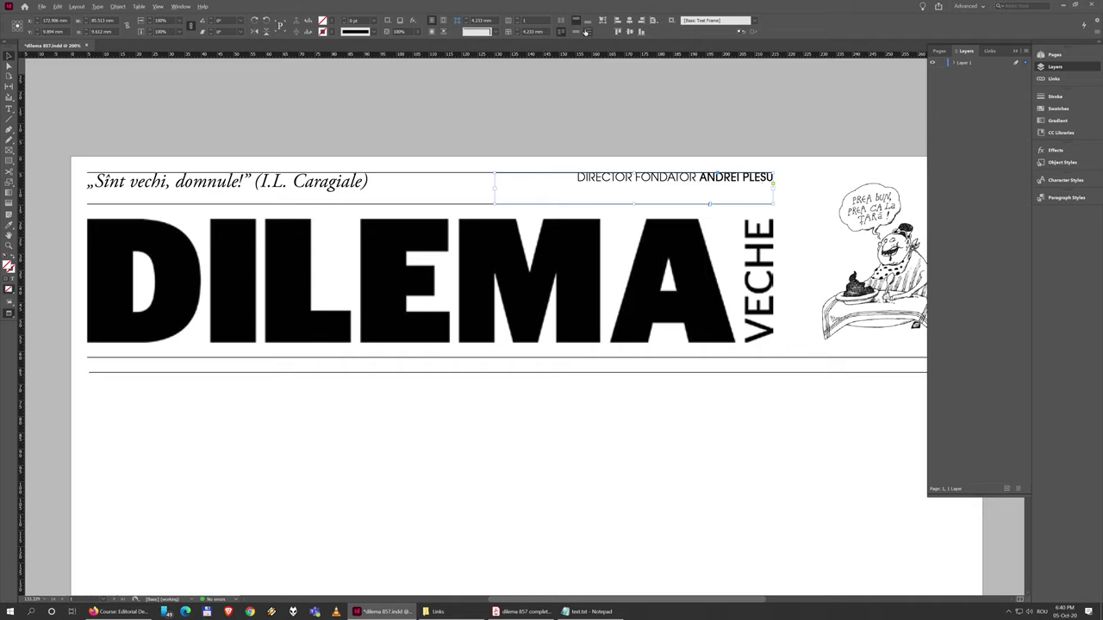
{"action": "left_click_drag", "start_coordinate": [598, 104], "coordinate": [575, 56]}
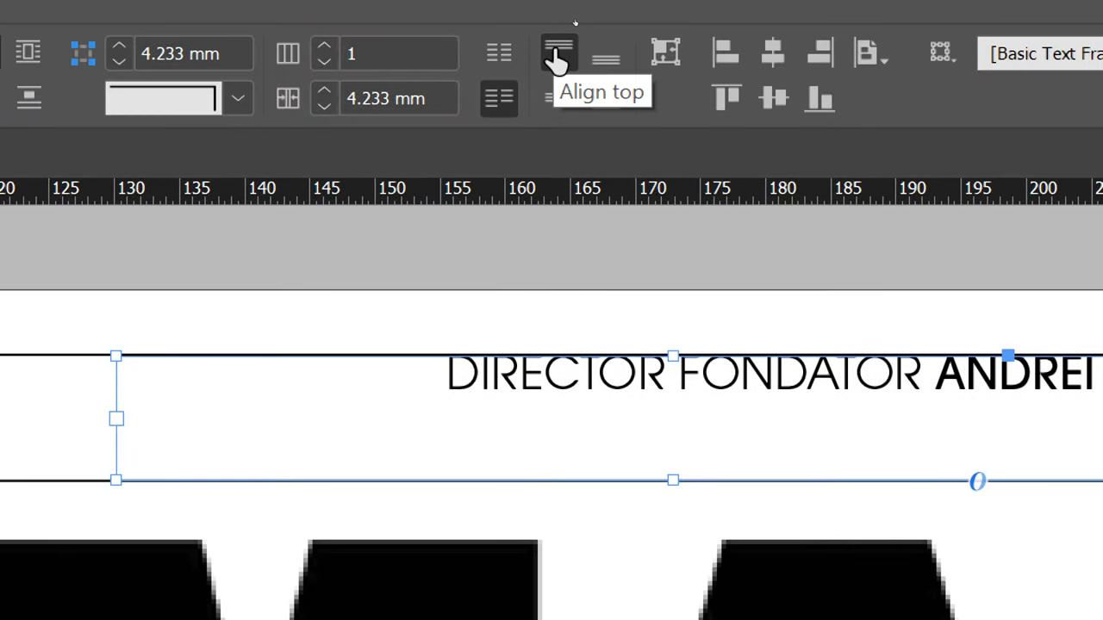
{"action": "left_click", "coordinate": [558, 55]}
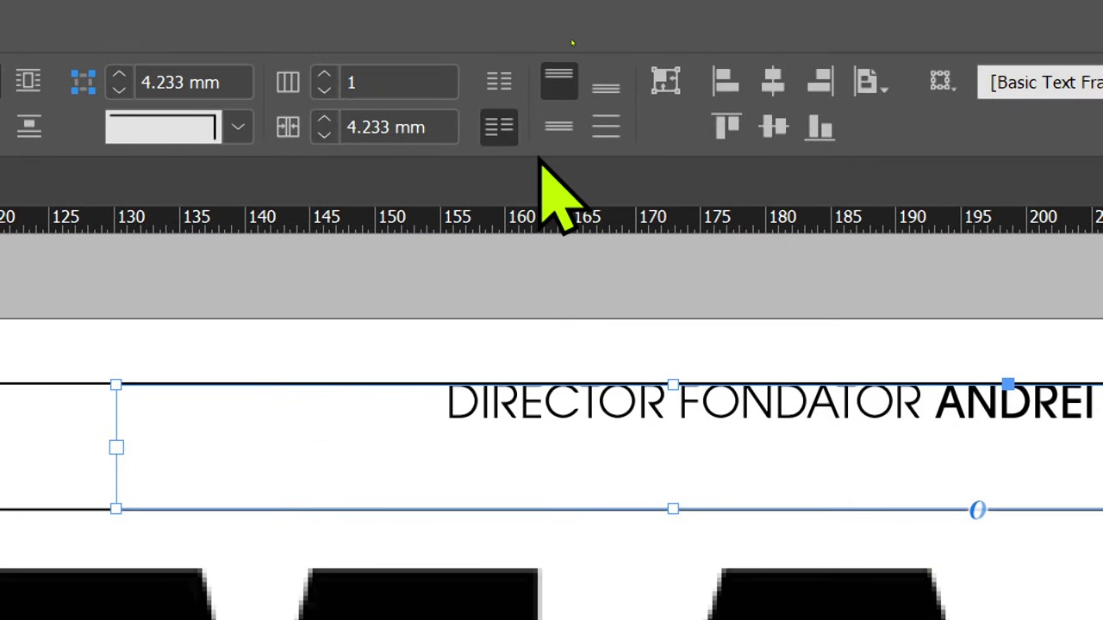
{"action": "left_click", "coordinate": [596, 90]}
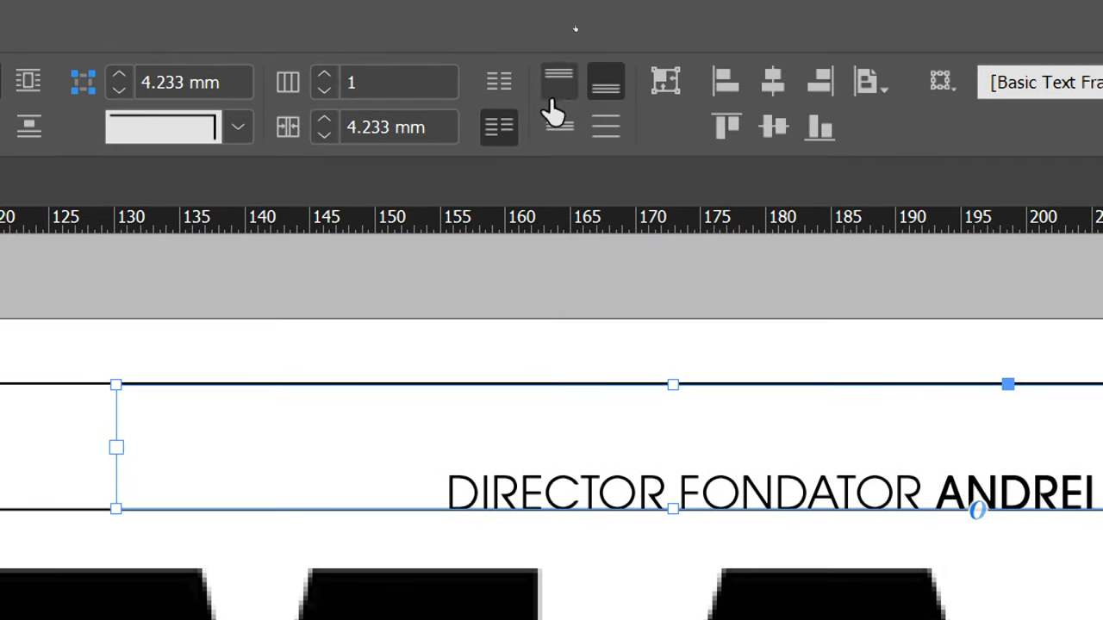
{"action": "left_click", "coordinate": [606, 122]}
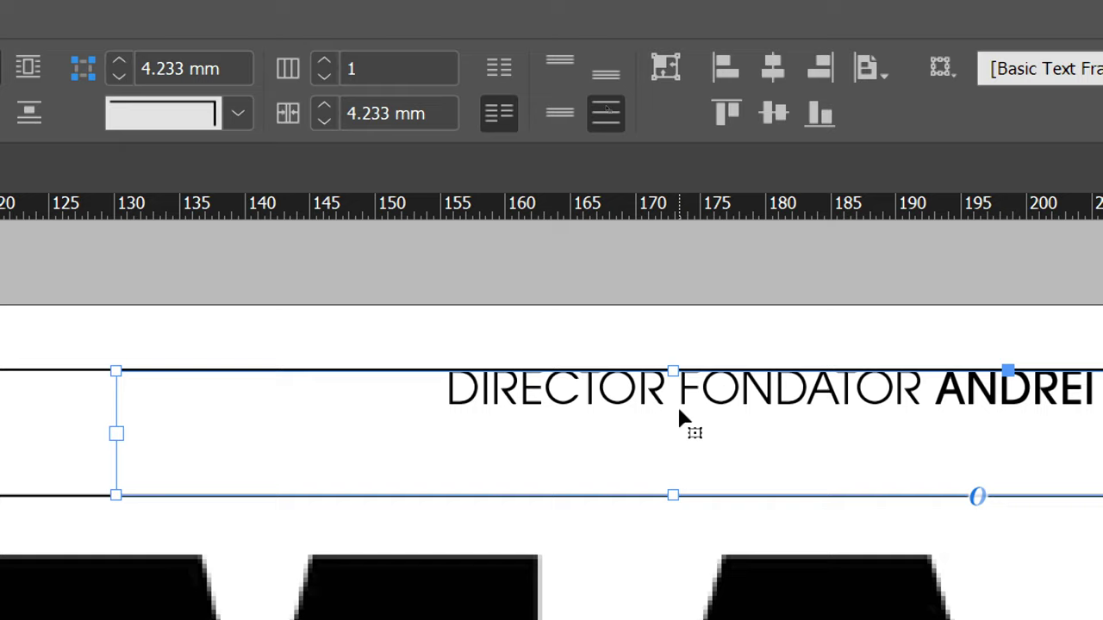
{"action": "left_click", "coordinate": [559, 115]}
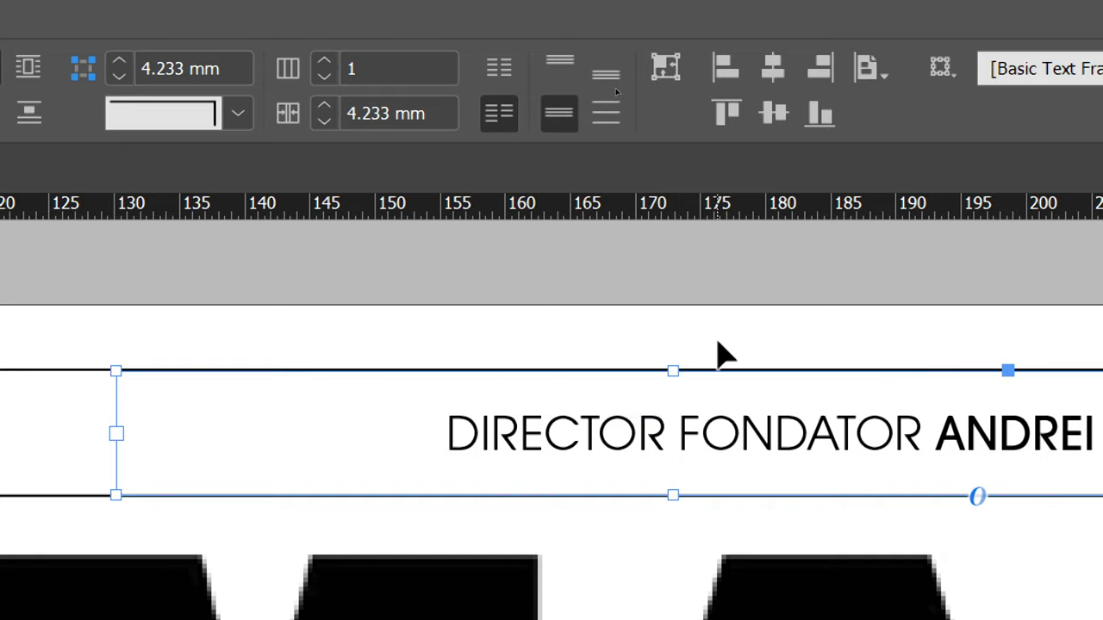
Center the Caragiale quote vertically in its text frame between the two upper rules.
{"action": "left_click", "coordinate": [664, 352]}
{"action": "left_click_drag", "start_coordinate": [212, 345], "coordinate": [941, 373]}
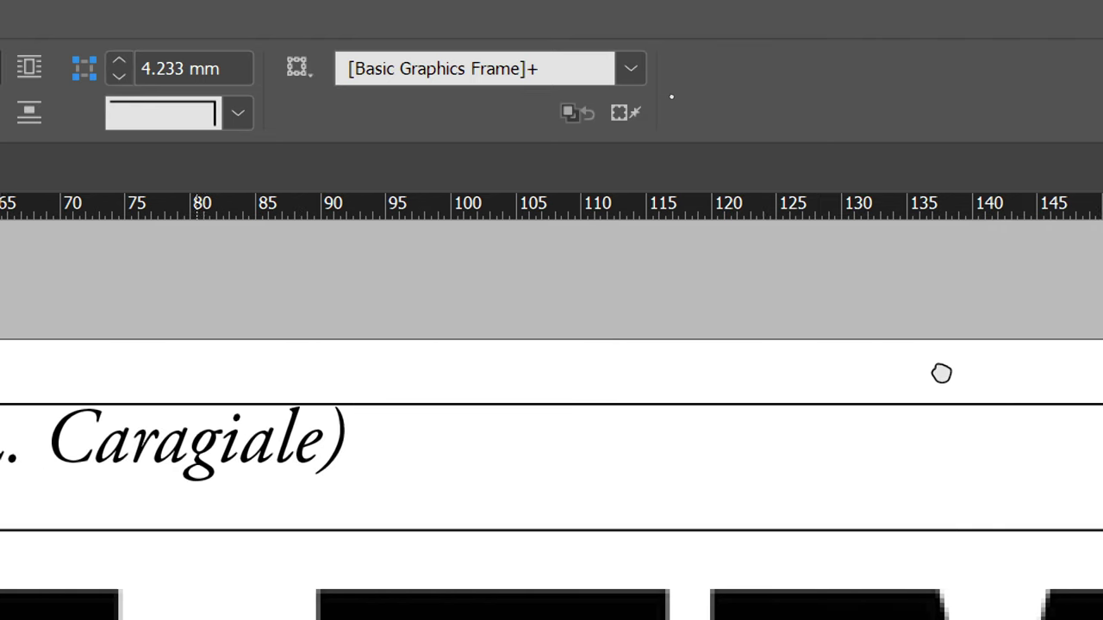
{"action": "scroll", "coordinate": [646, 305], "scroll_direction": "left", "scroll_amount": 5}
{"action": "left_click", "coordinate": [633, 465]}
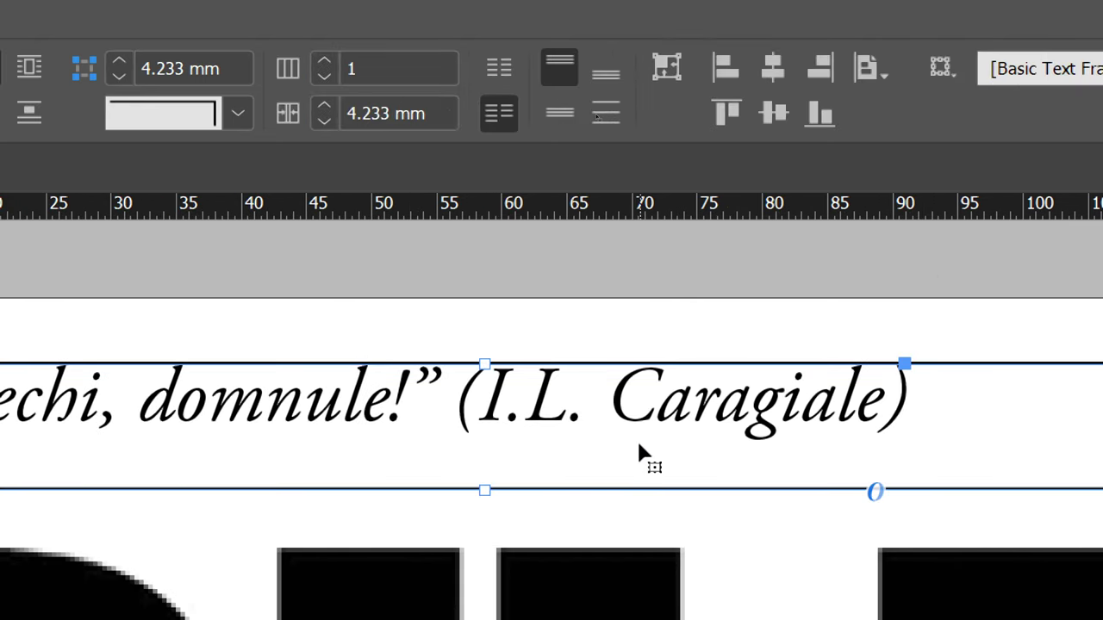
{"action": "left_click", "coordinate": [559, 110]}
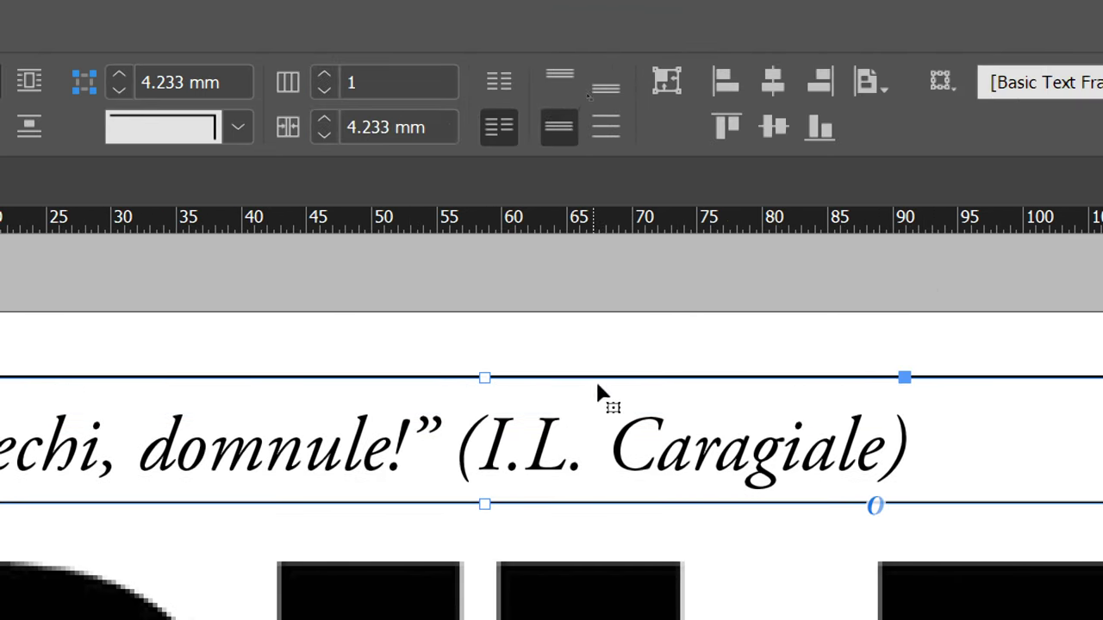
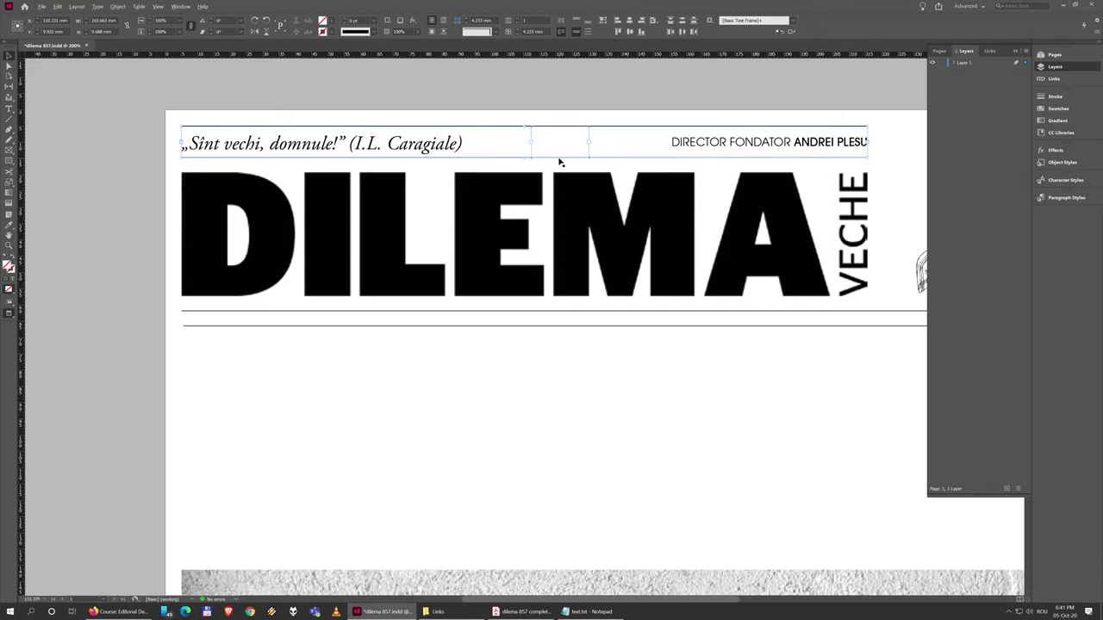
Raise the rule above the masthead together with the bottom edges of both text frames, making the strip about 8.06 mm high.
{"action": "left_click", "coordinate": [560, 161]}
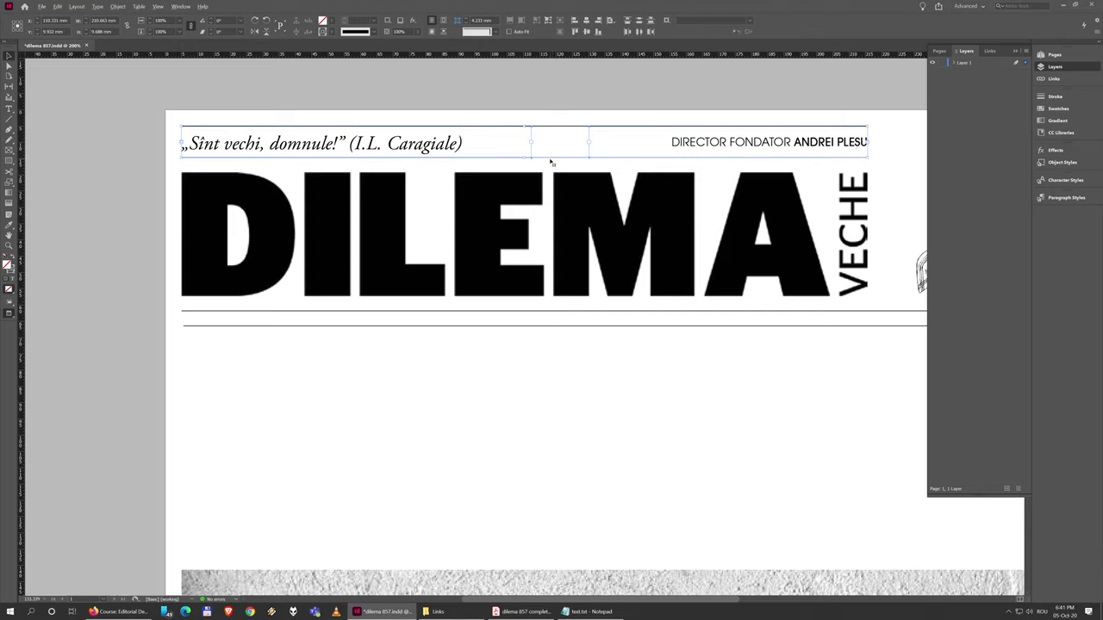
{"action": "scroll", "coordinate": [552, 162], "scroll_direction": "up", "scroll_amount": 3}
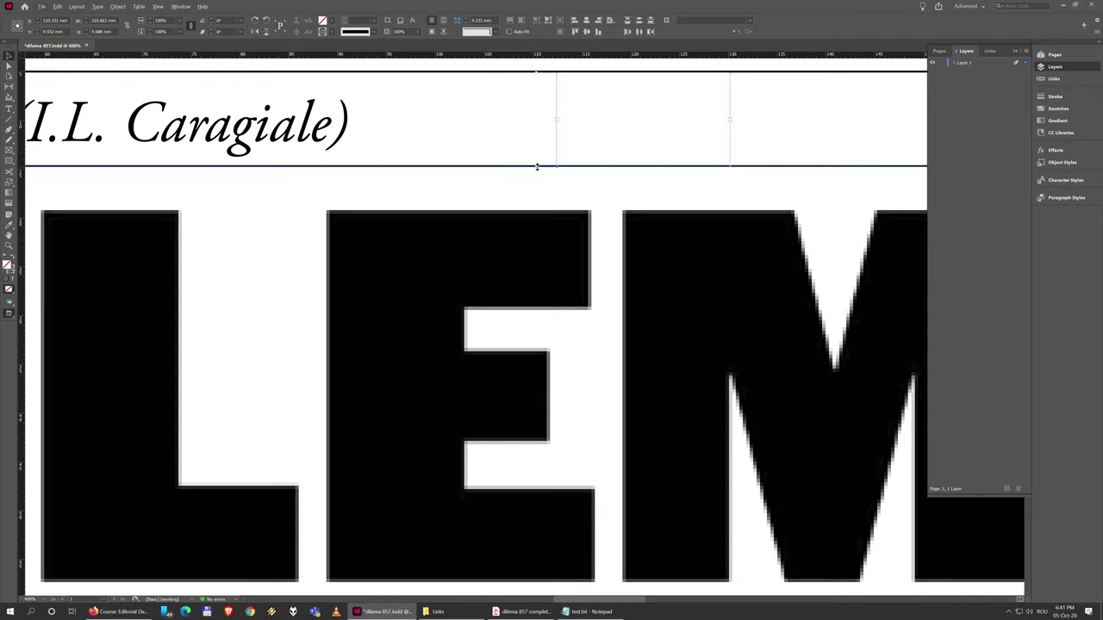
{"action": "left_click_drag", "start_coordinate": [537, 166], "coordinate": [532, 152]}
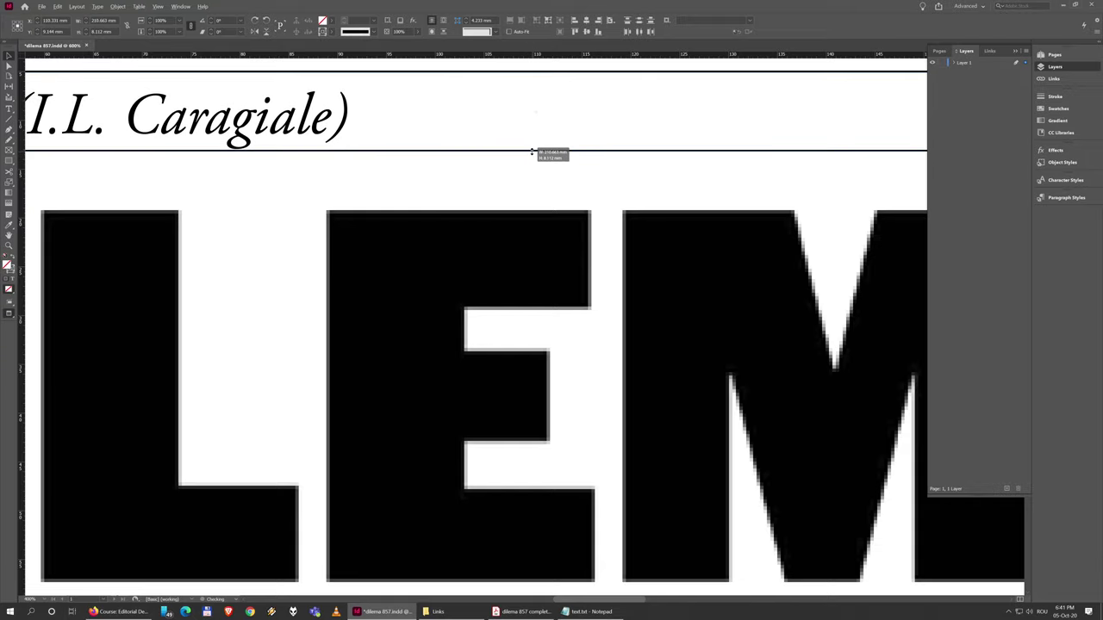
{"action": "left_click_drag", "start_coordinate": [533, 153], "coordinate": [533, 151]}
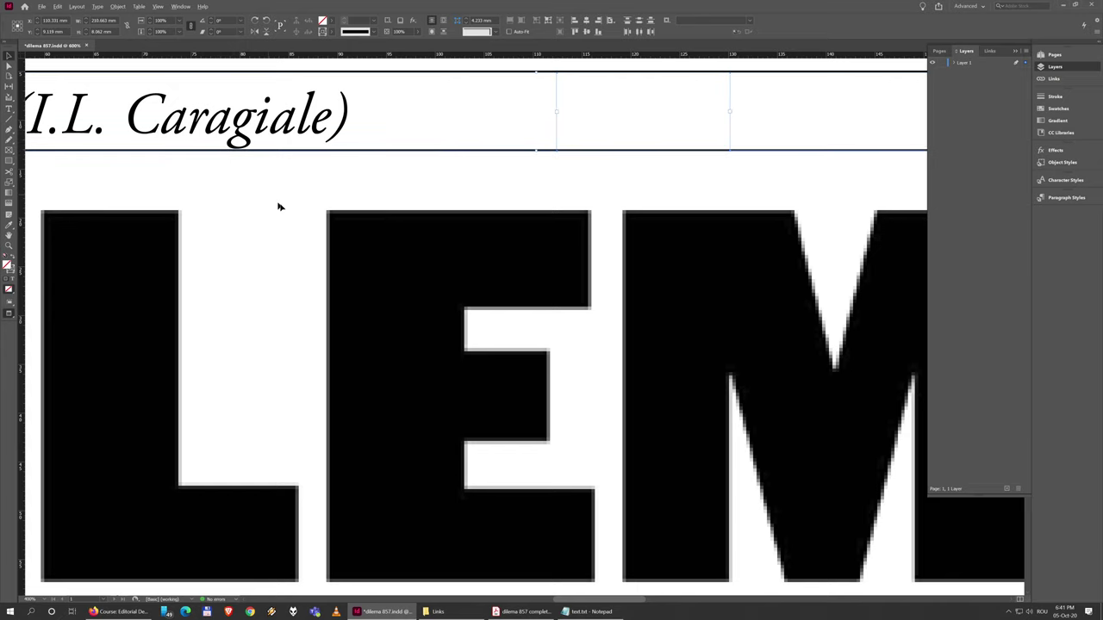
{"action": "scroll", "coordinate": [278, 206], "scroll_direction": "down", "scroll_amount": 5}
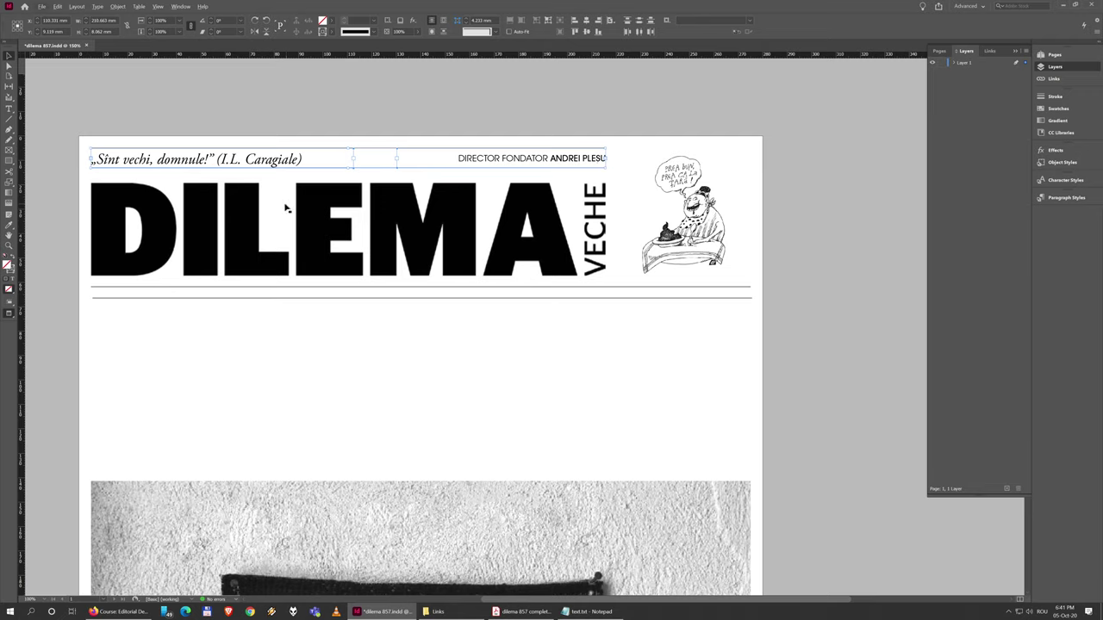
{"action": "left_click", "coordinate": [69, 206]}
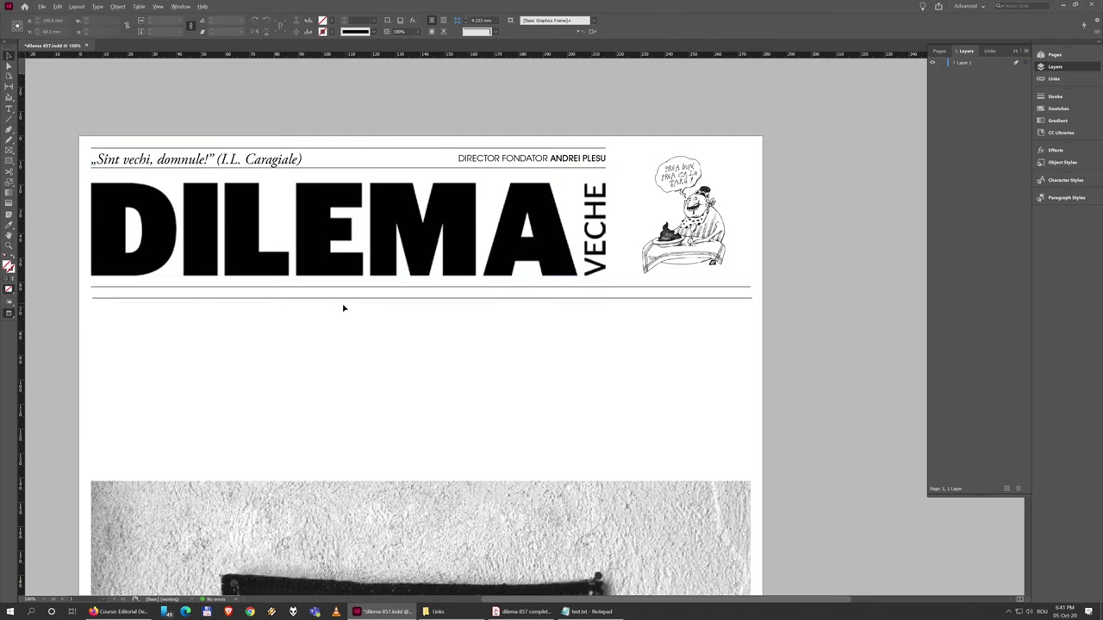
{"action": "scroll", "coordinate": [343, 307], "scroll_direction": "up", "scroll_amount": 4}
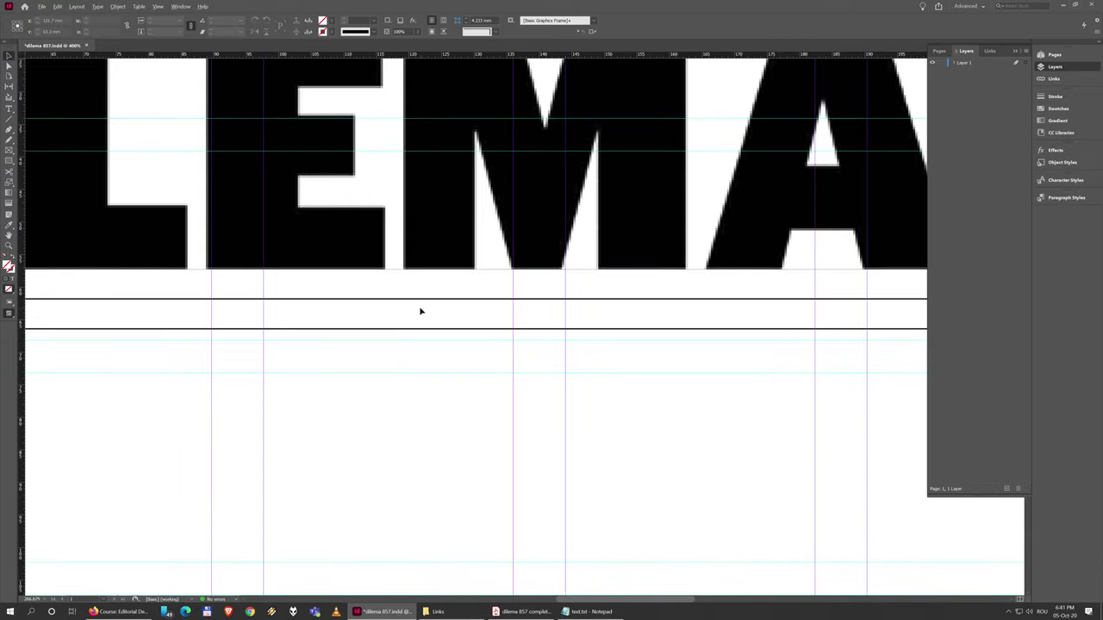
Raise the upper of the two rules below the masthead slightly closer to the DILEMA letters, and preview the page.
{"action": "left_click", "coordinate": [428, 300]}
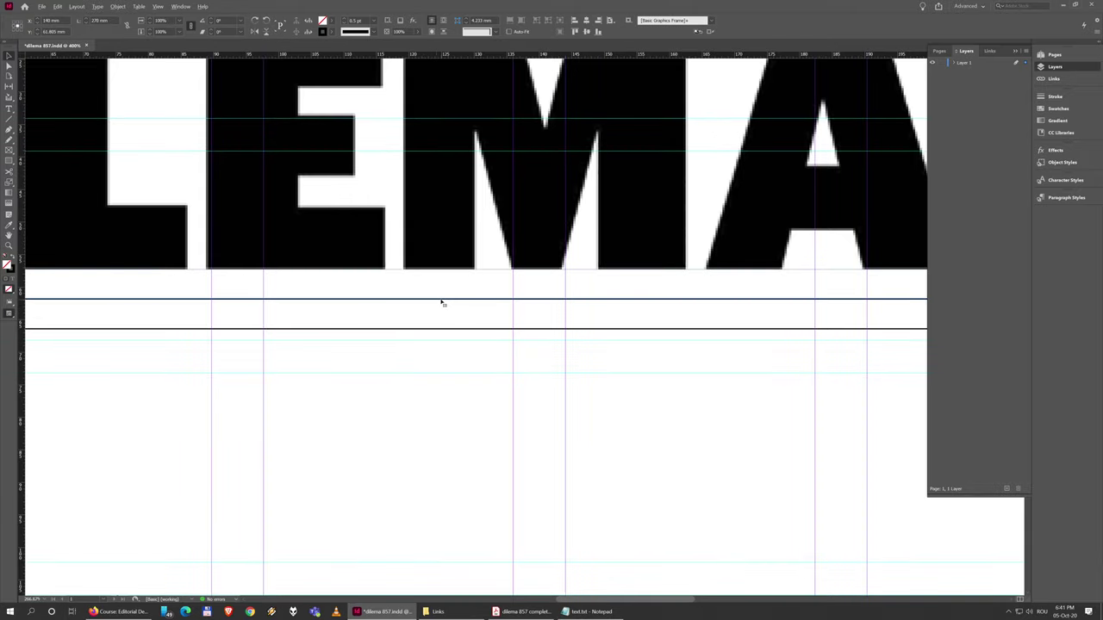
{"action": "left_click_drag", "start_coordinate": [444, 304], "coordinate": [443, 291]}
{"action": "left_click", "coordinate": [438, 313]}
{"action": "scroll", "coordinate": [440, 315], "scroll_direction": "down", "scroll_amount": 4}
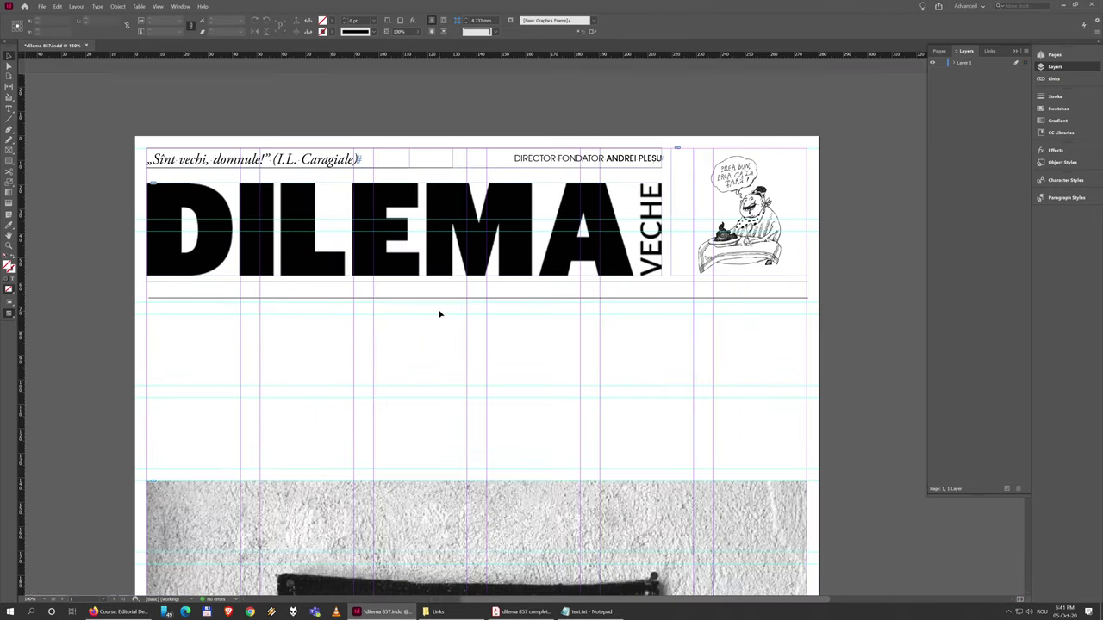
{"action": "scroll", "coordinate": [440, 315], "scroll_direction": "down", "scroll_amount": 1}
{"action": "scroll", "coordinate": [423, 272], "scroll_direction": "up", "scroll_amount": 1}
{"action": "key", "text": "w"}
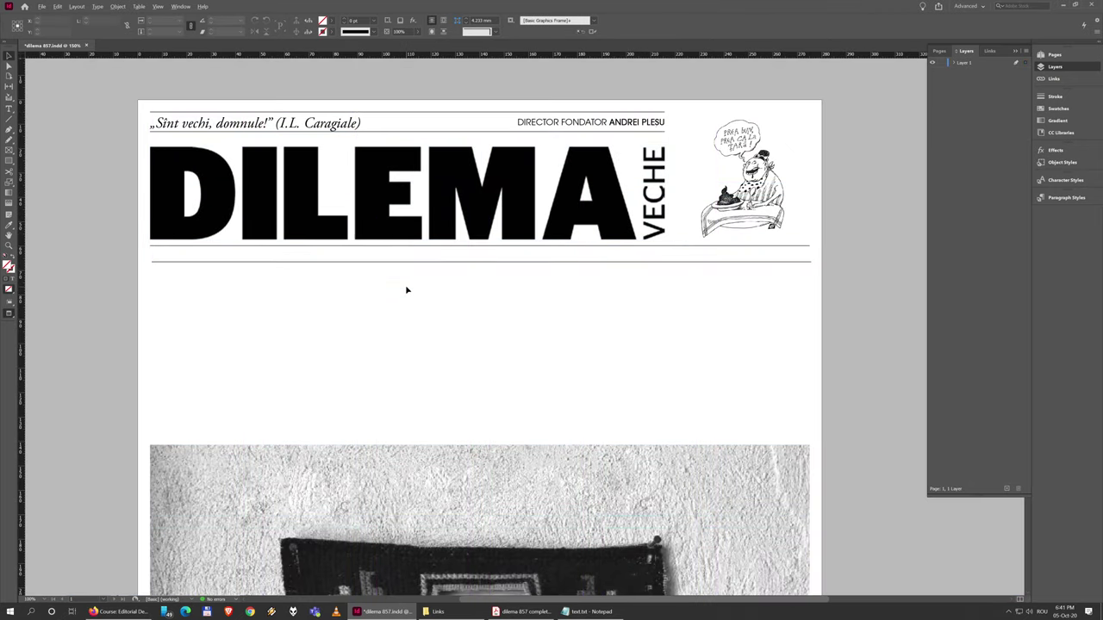
{"action": "key", "text": "w"}
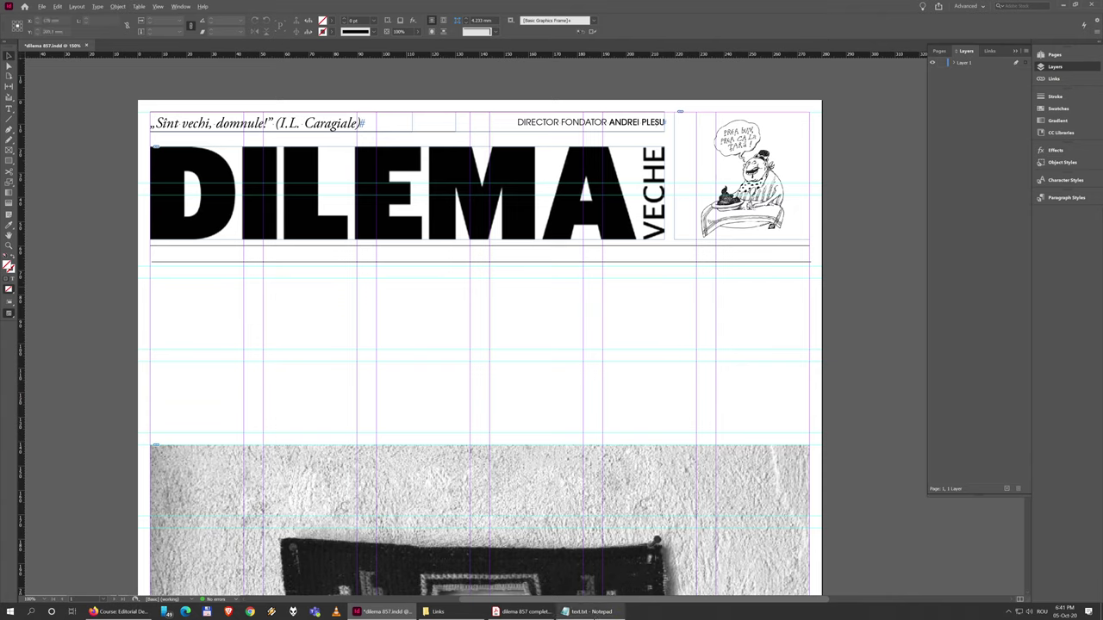
Copy the two-line SAPTAMÎNAL DE TRANZIȚIE issue text from text.txt in Notepad and paste it into the InDesign page's blank area below the masthead.
{"action": "left_click", "coordinate": [590, 612]}
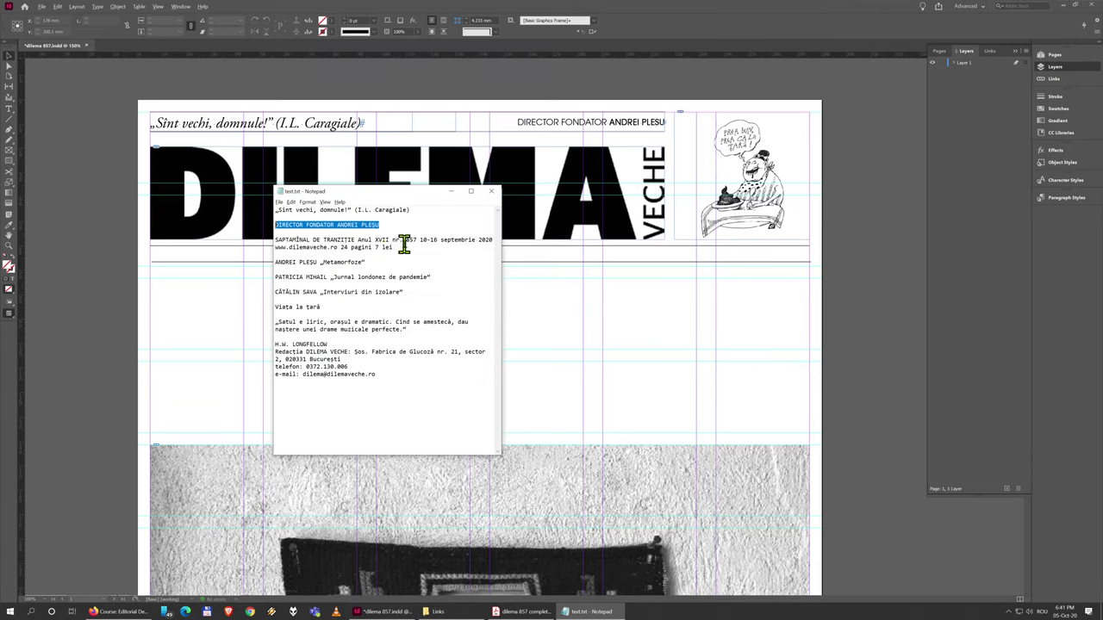
{"action": "left_click_drag", "start_coordinate": [409, 248], "coordinate": [280, 233]}
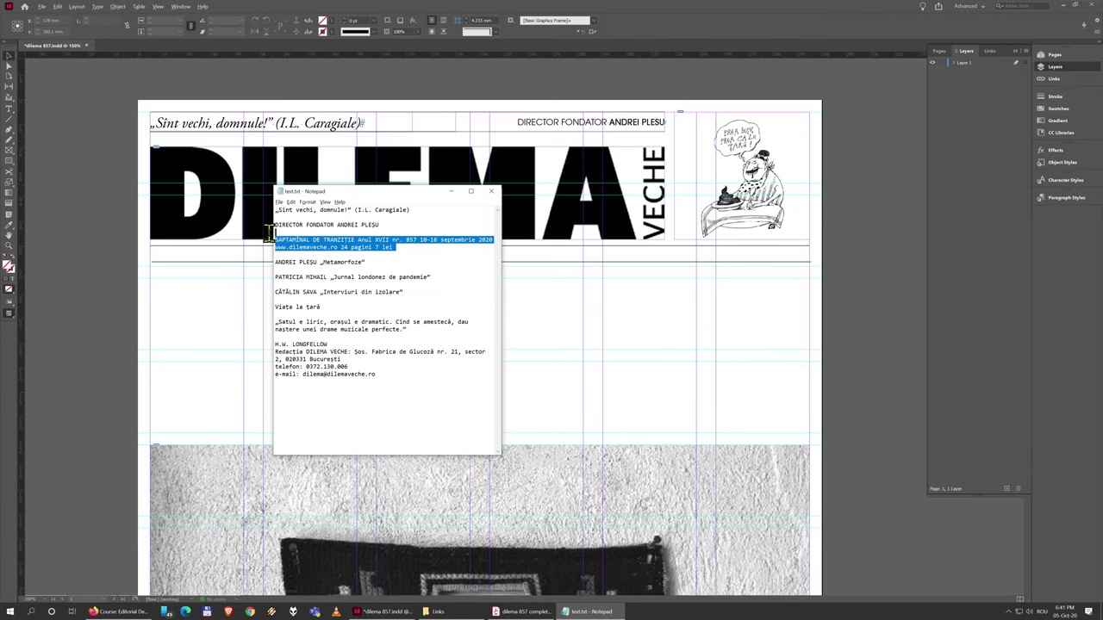
{"action": "right_click", "coordinate": [296, 241]}
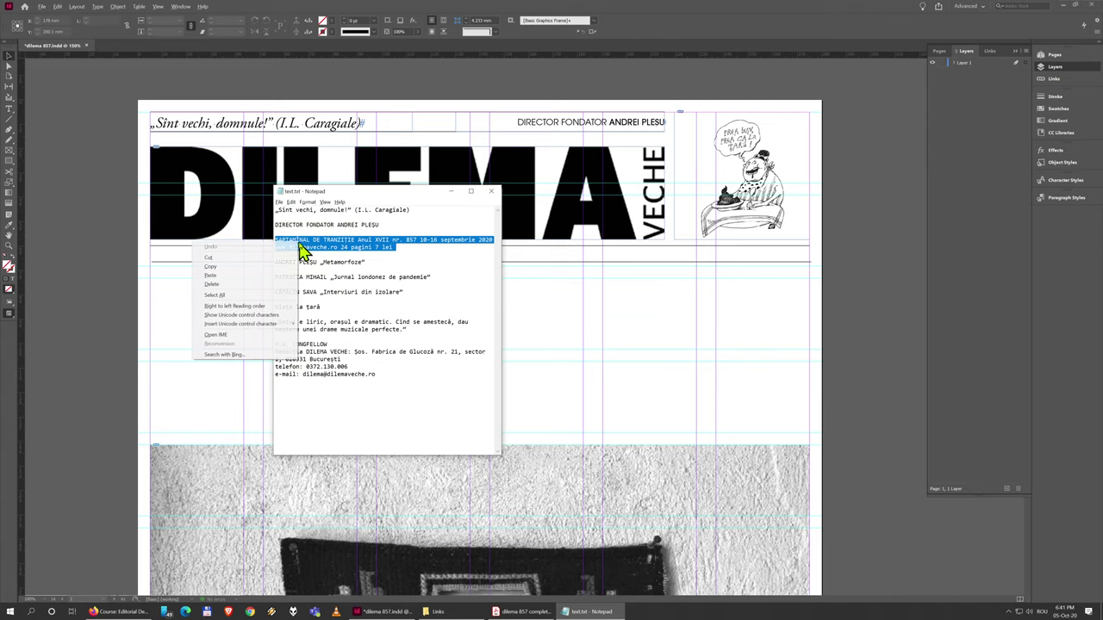
{"action": "left_click", "coordinate": [264, 269]}
{"action": "left_click", "coordinate": [571, 323]}
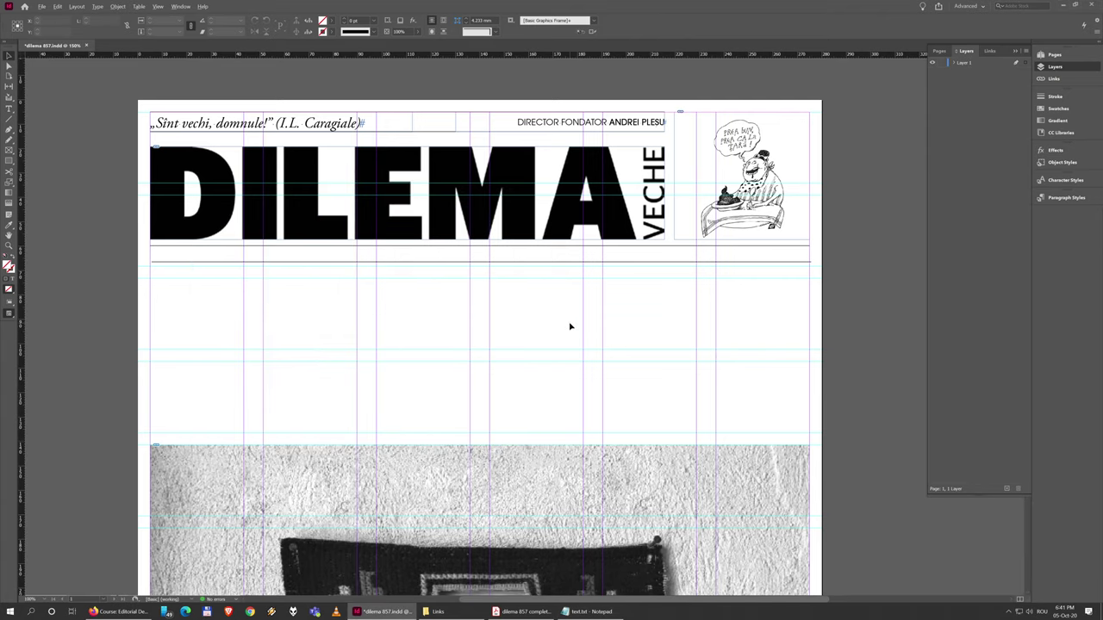
{"action": "right_click", "coordinate": [521, 303]}
{"action": "left_click", "coordinate": [543, 310]}
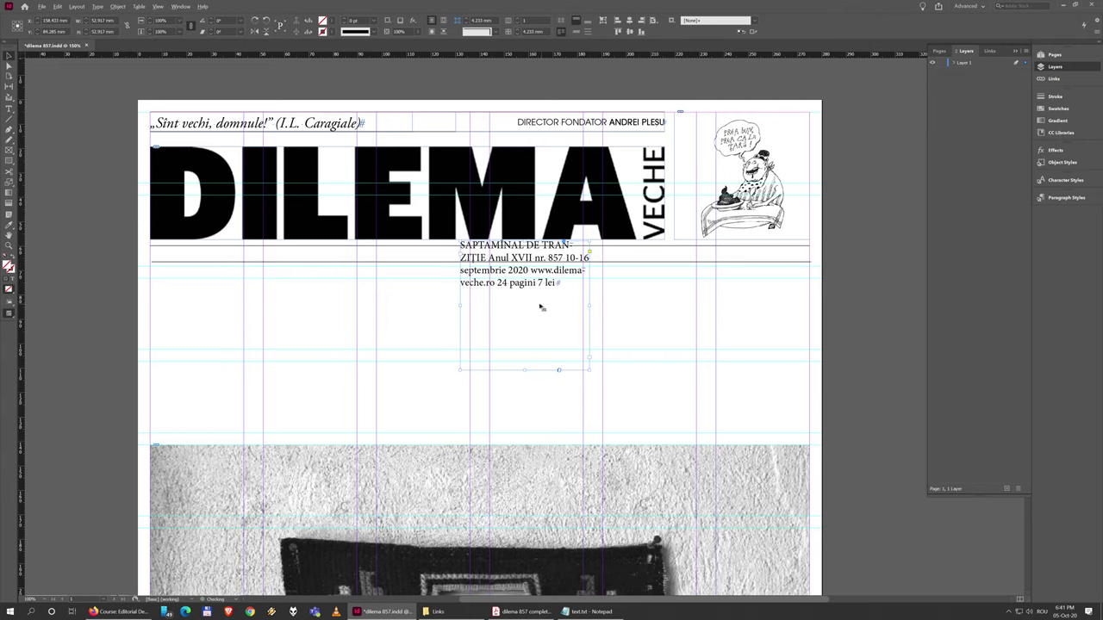
{"action": "left_click_drag", "start_coordinate": [500, 282], "coordinate": [426, 343]}
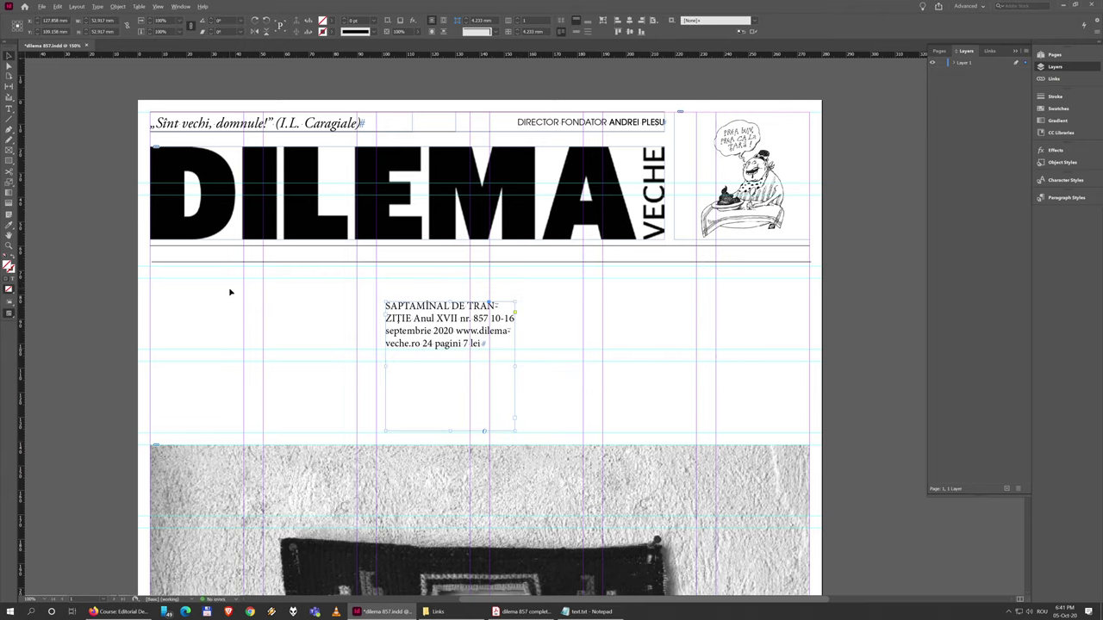
Move the lower rule beneath the masthead sideways so its start aligns with the page's left margin and the rule above.
{"action": "scroll", "coordinate": [104, 257], "scroll_direction": "up", "scroll_amount": 5}
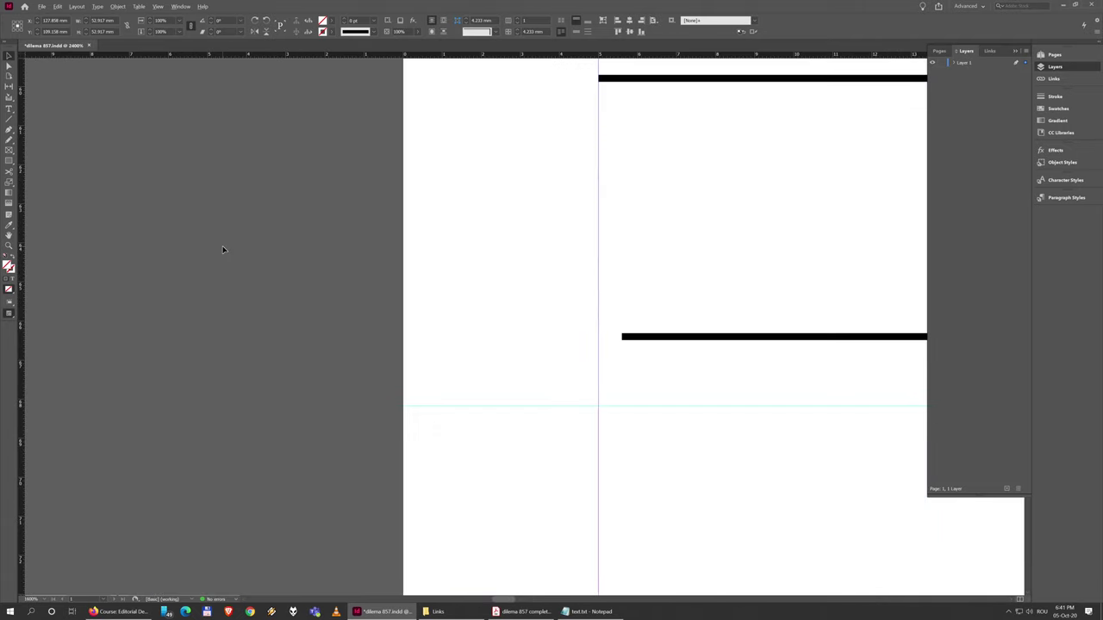
{"action": "left_click_drag", "start_coordinate": [647, 343], "coordinate": [622, 343]}
{"action": "scroll", "coordinate": [624, 373], "scroll_direction": "down", "scroll_amount": 6}
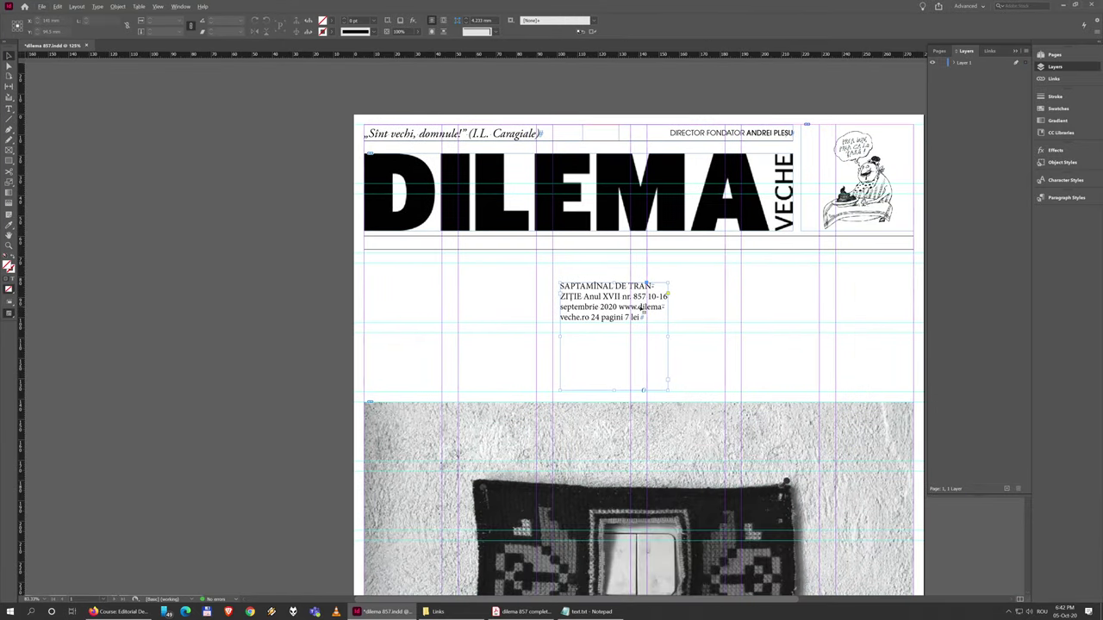
Fit the issue text frame between the two rules below the masthead, spanning margin to margin, about 270 mm wide and 6.79 mm high.
{"action": "left_click_drag", "start_coordinate": [546, 292], "coordinate": [417, 263]}
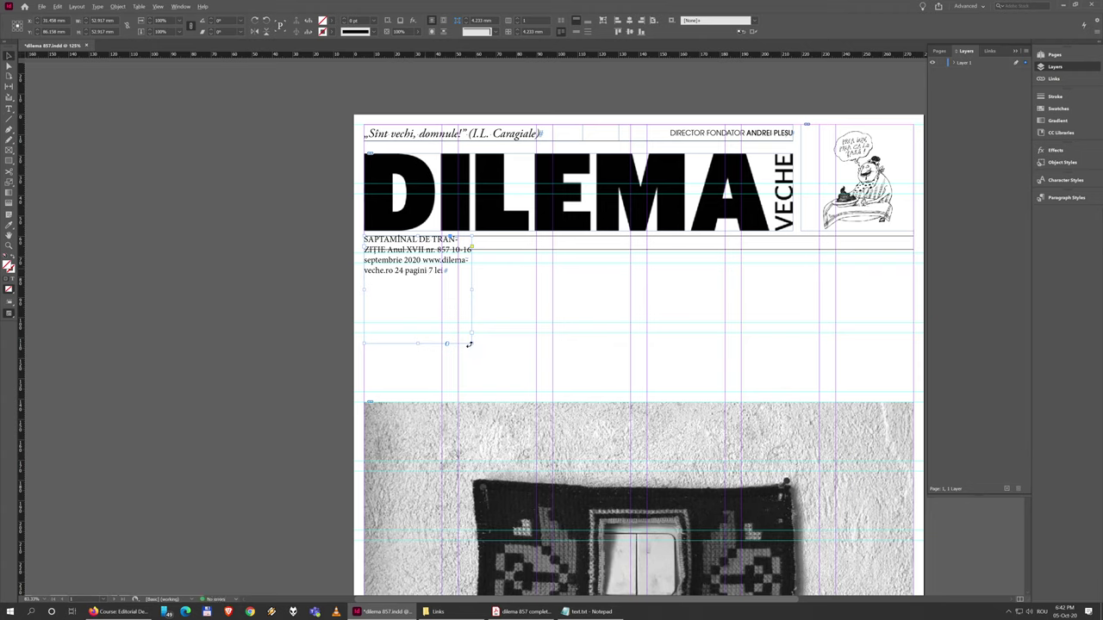
{"action": "left_click_drag", "start_coordinate": [472, 344], "coordinate": [913, 250]}
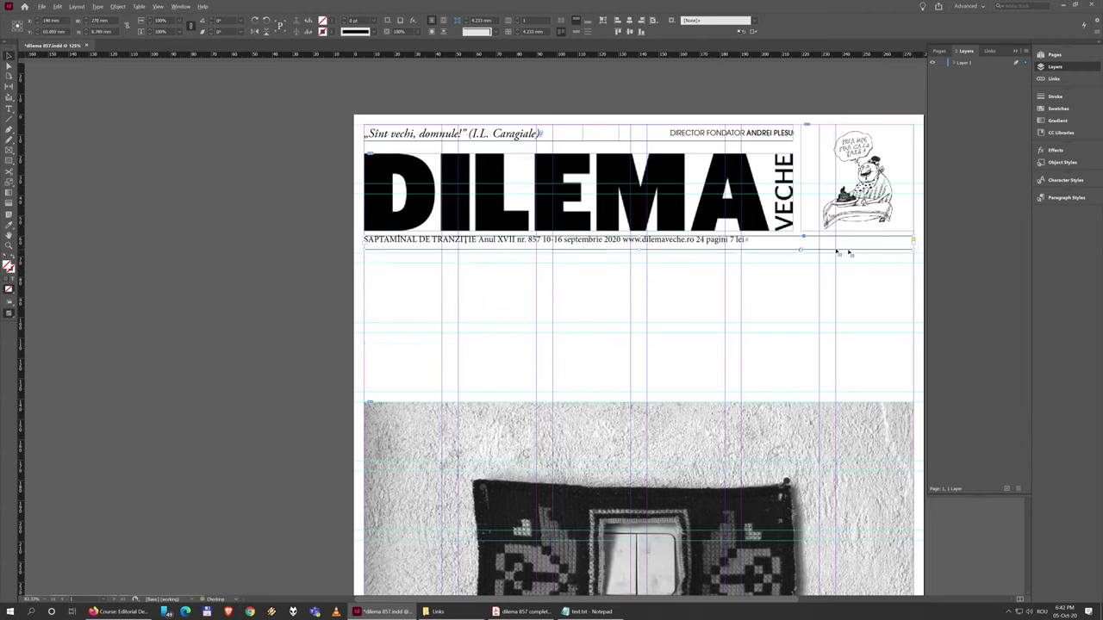
{"action": "scroll", "coordinate": [583, 230], "scroll_direction": "up", "scroll_amount": 4}
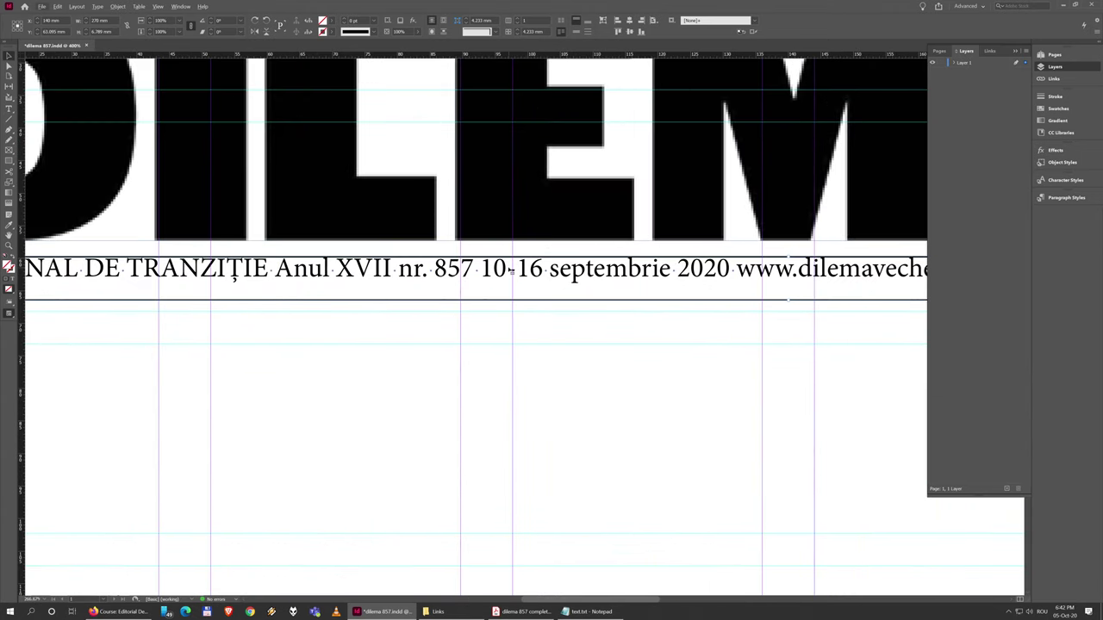
Set the whole SAPTAMÎNAL DE TRANZIȚIE issue line in the AvantGardEFNormal font.
{"action": "key", "text": "t"}
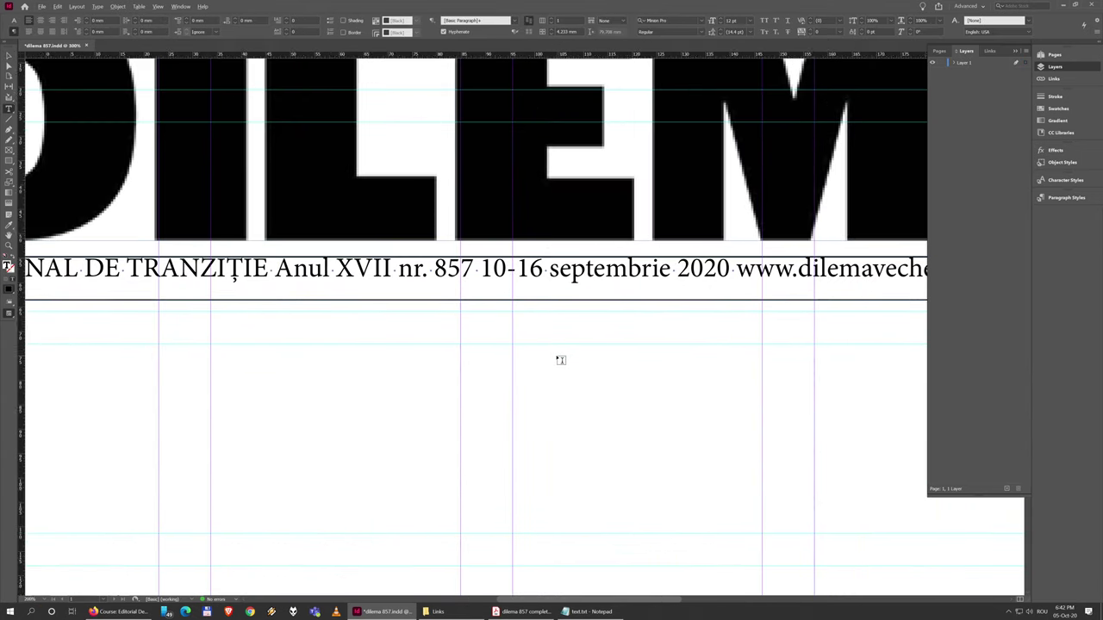
{"action": "scroll", "coordinate": [559, 360], "scroll_direction": "down", "scroll_amount": 3}
{"action": "left_click_drag", "start_coordinate": [773, 289], "coordinate": [327, 271]}
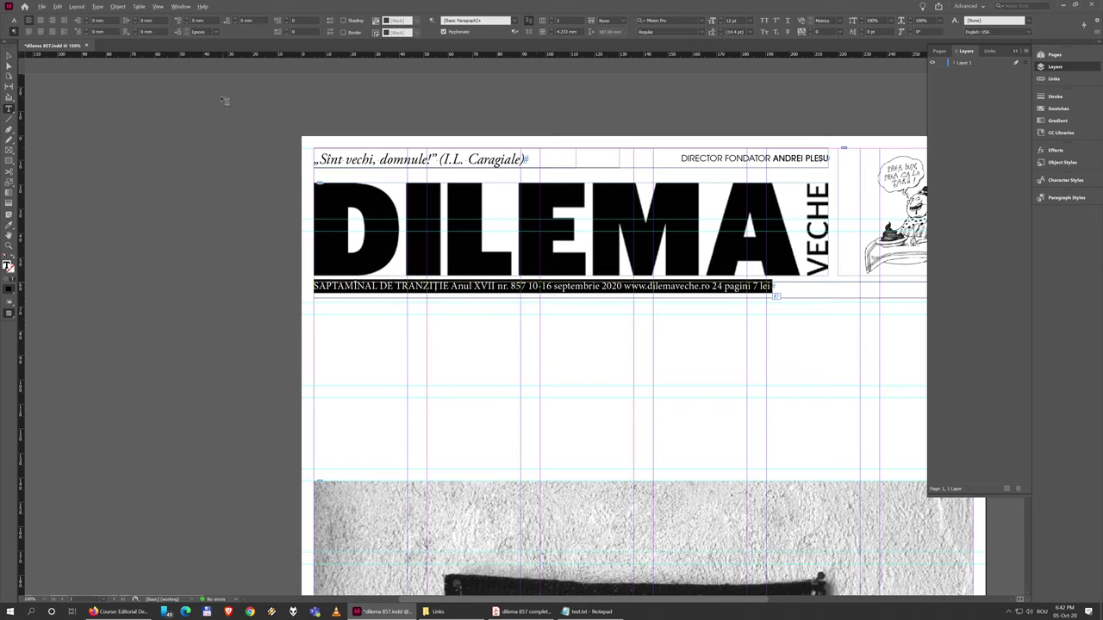
{"action": "left_click", "coordinate": [13, 20]}
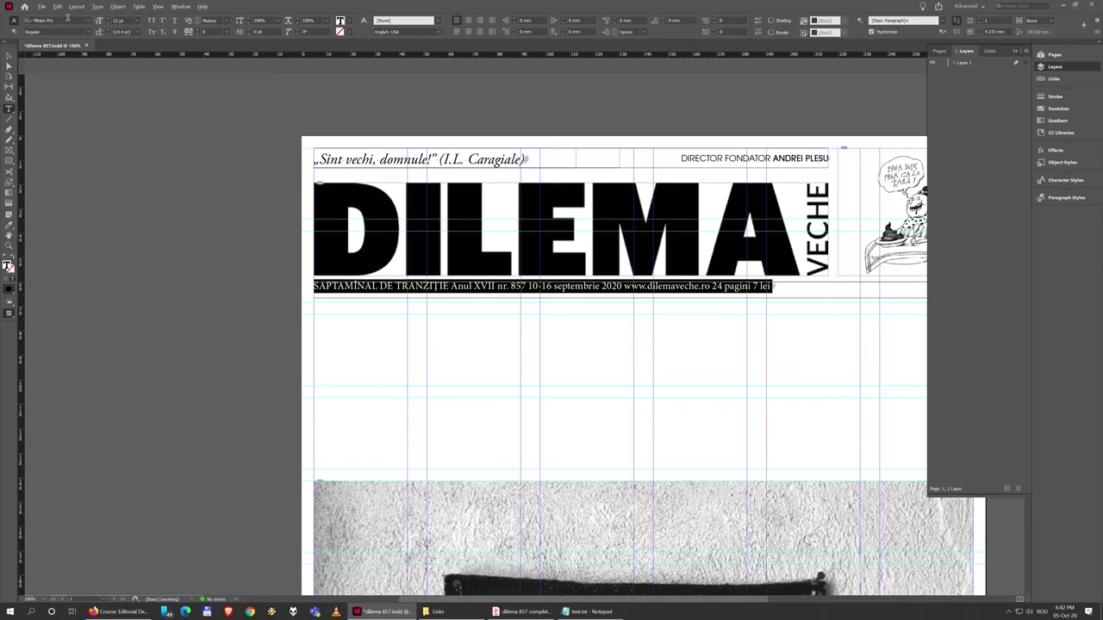
{"action": "left_click", "coordinate": [68, 19]}
{"action": "type", "text": "some"}
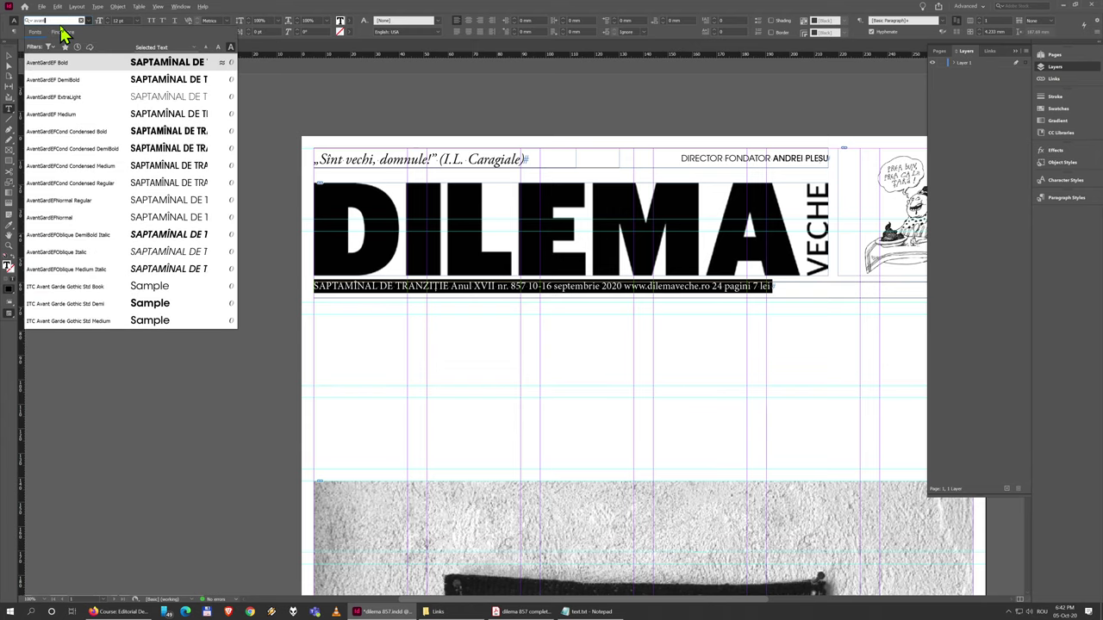
{"action": "key", "text": "BackSpace"}
{"action": "type", "text": "ga"}
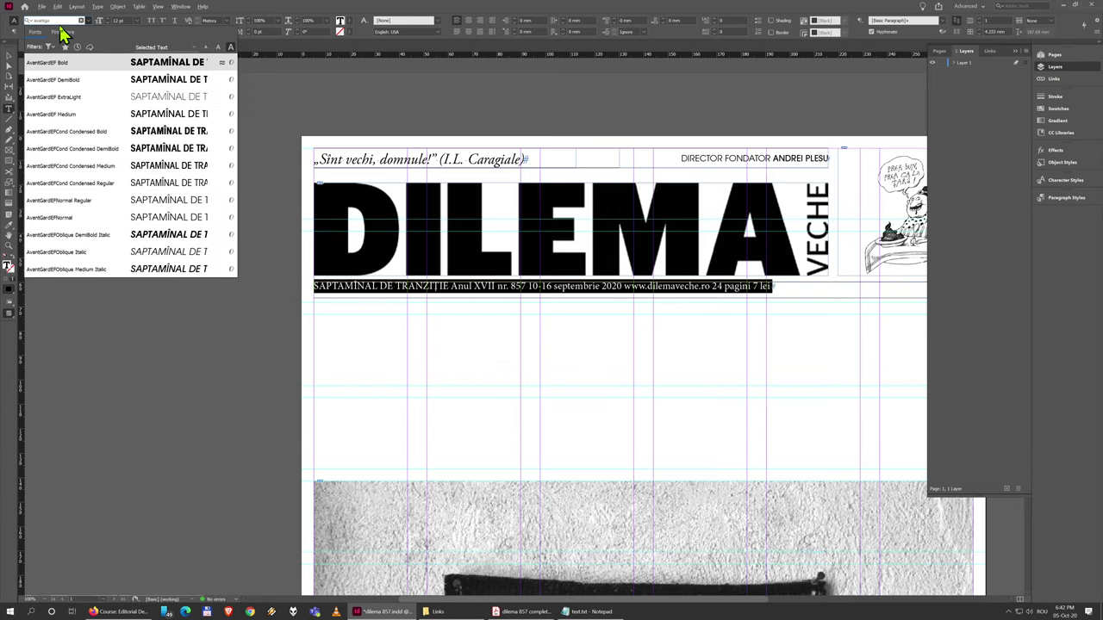
{"action": "left_click", "coordinate": [57, 221]}
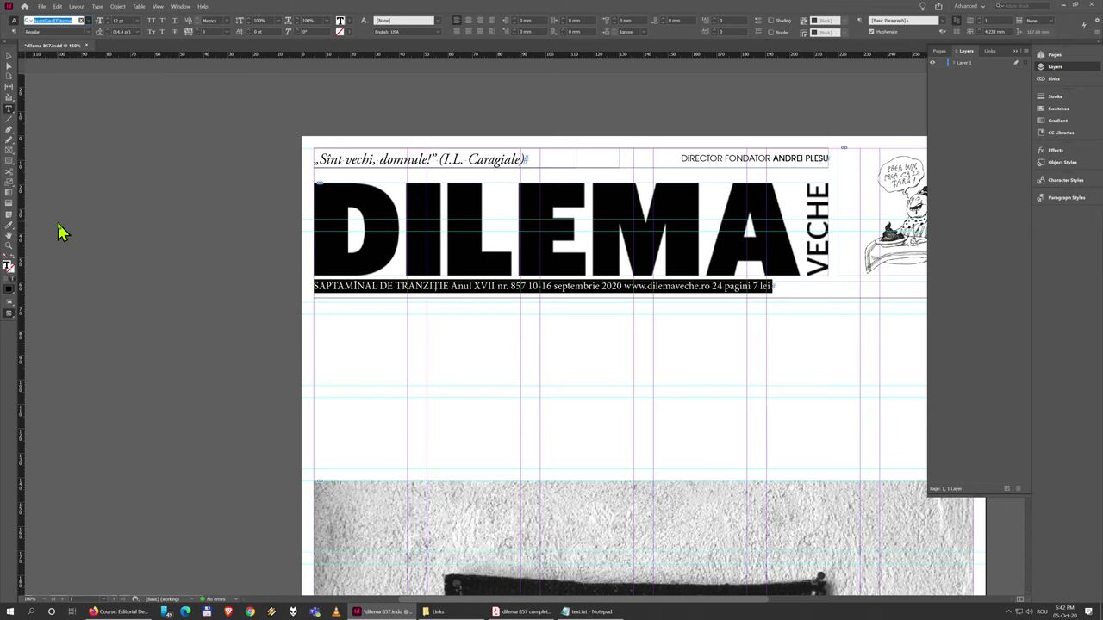
Set the font size of the issue line below the masthead to 11 pt.
{"action": "left_click", "coordinate": [110, 26]}
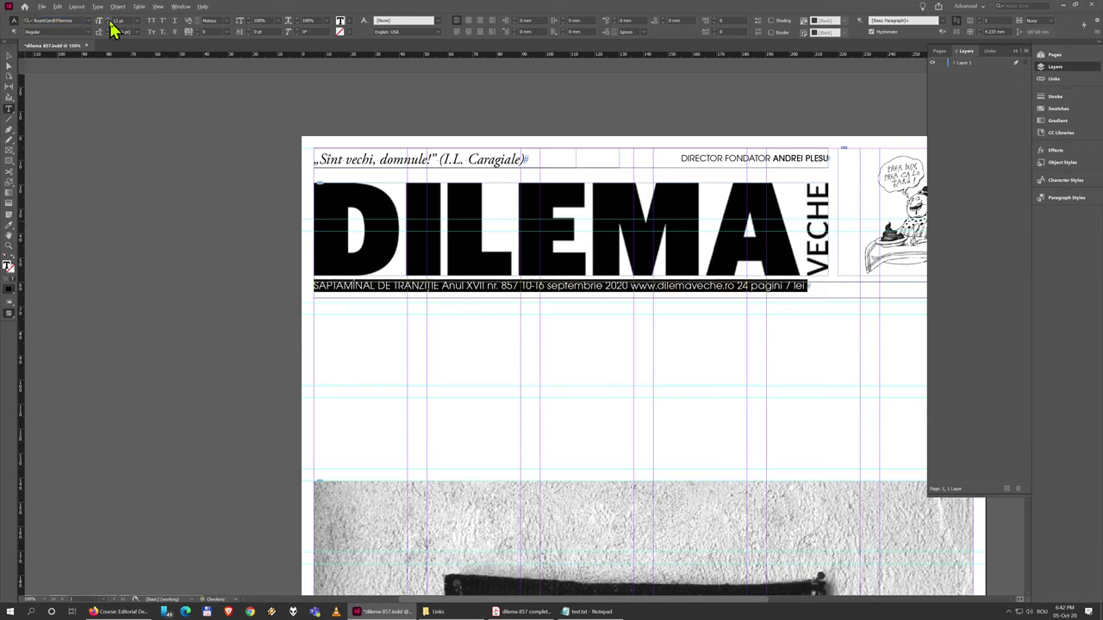
{"action": "left_click", "coordinate": [109, 29]}
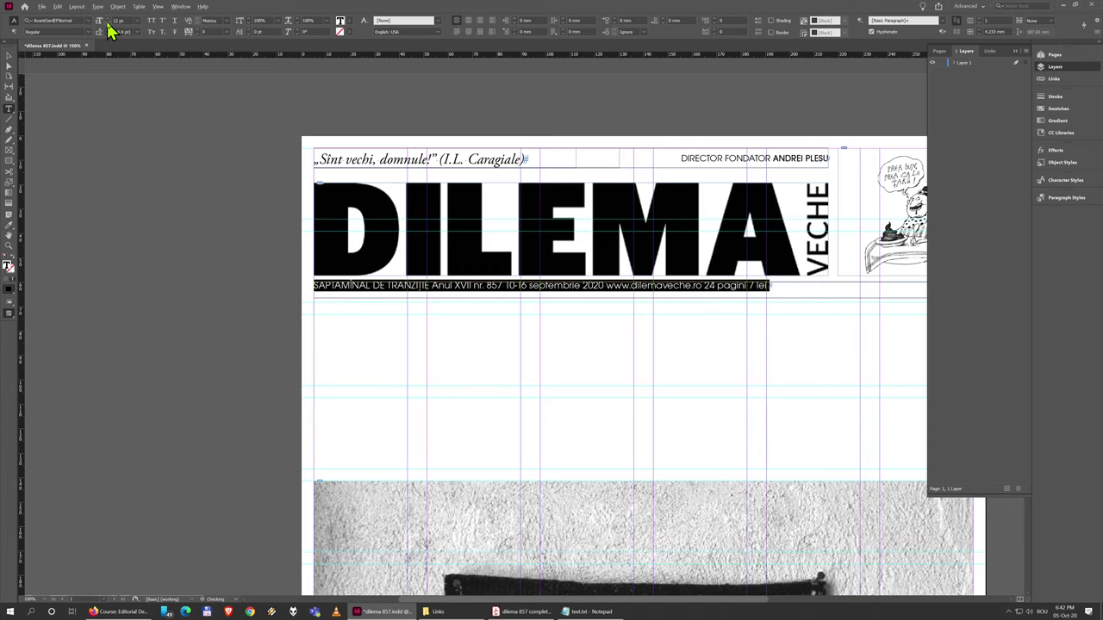
{"action": "left_click", "coordinate": [109, 28]}
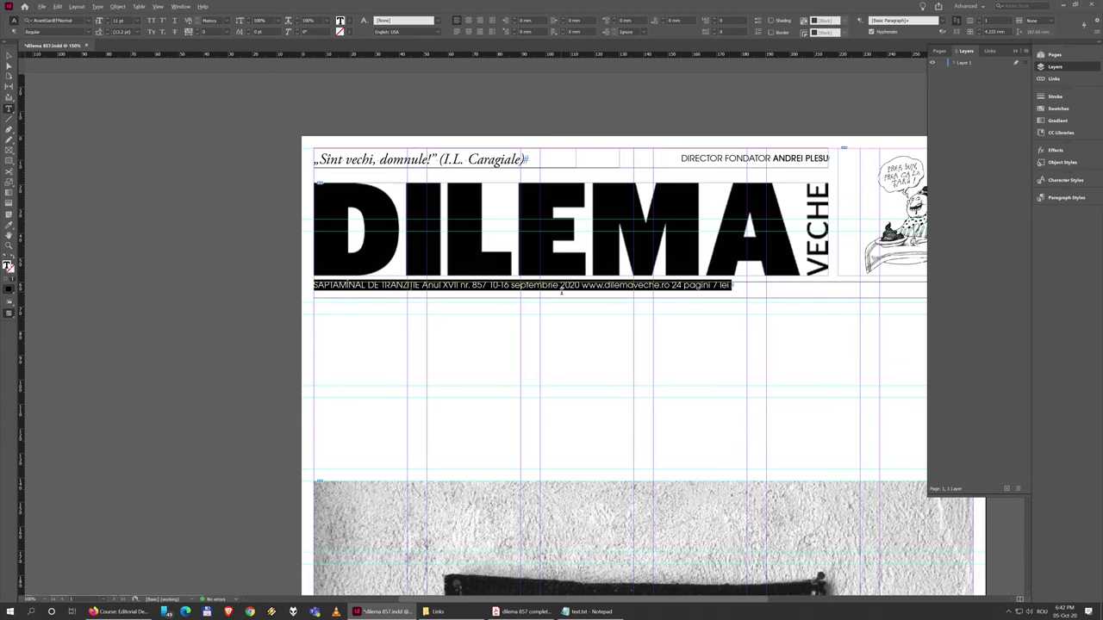
Switch to the completed PDF in Acrobat and examine the issue line's spacing, separators and the weight of XVII and 857.
{"action": "left_click", "coordinate": [524, 612]}
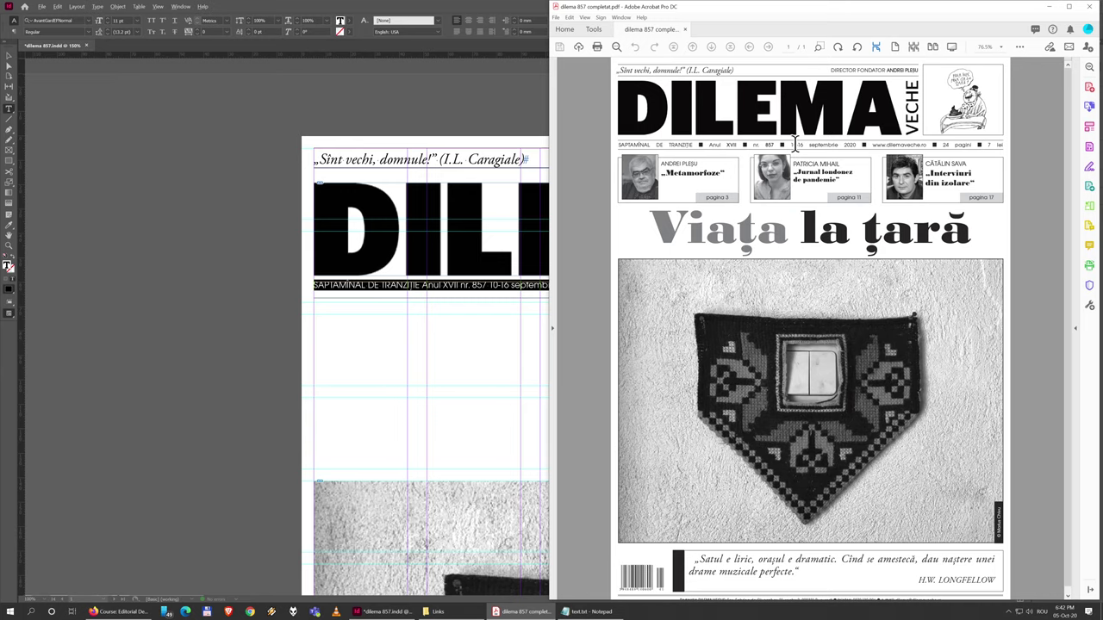
{"action": "scroll", "coordinate": [795, 142], "scroll_direction": "up", "scroll_amount": 4}
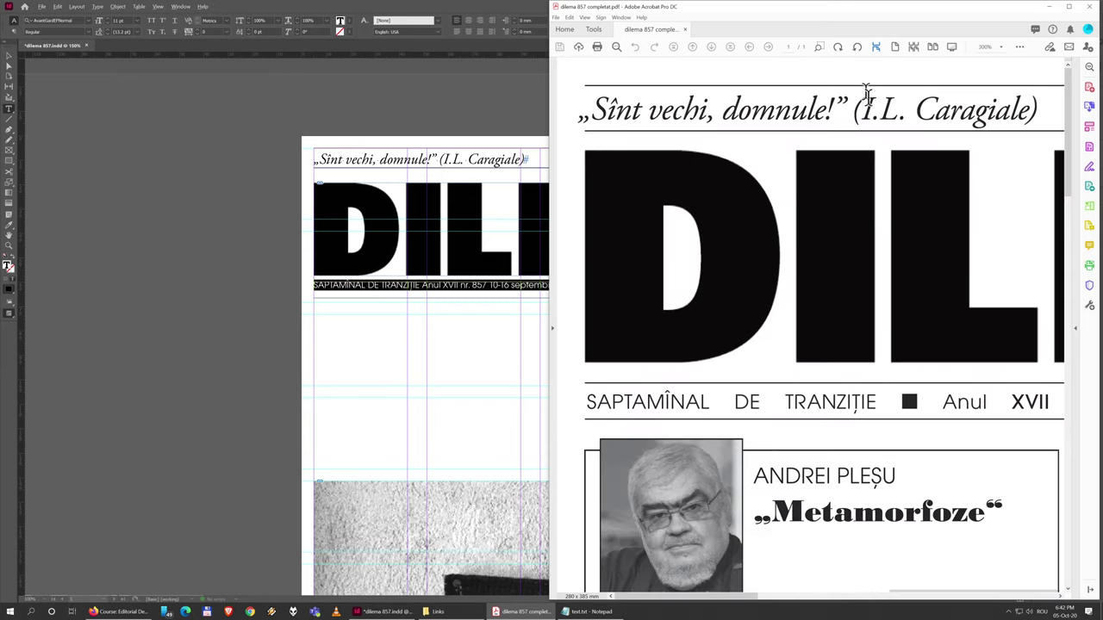
{"action": "double_click", "coordinate": [920, 18]}
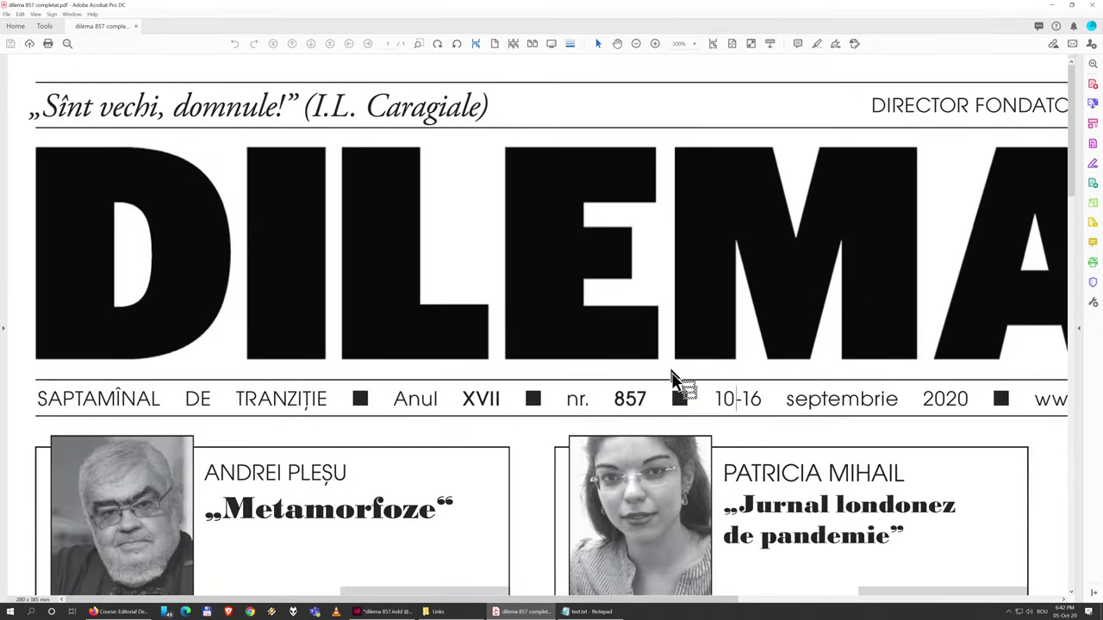
{"action": "left_click_drag", "start_coordinate": [460, 399], "coordinate": [509, 399]}
{"action": "double_click", "coordinate": [625, 399]}
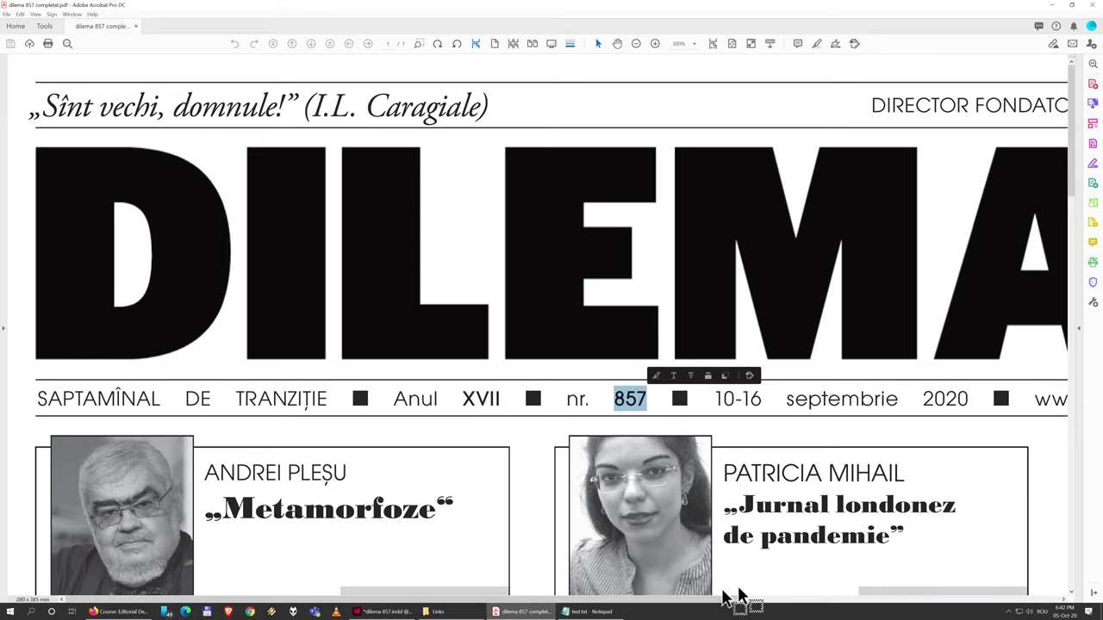
{"action": "mouse_move", "coordinate": [715, 601]}
{"action": "left_mouse_down"}
{"action": "mouse_move", "coordinate": [802, 601]}
{"action": "mouse_move", "coordinate": [717, 601]}
{"action": "left_mouse_up"}
Return to InDesign and set XVII in the issue line to AvantGardEF Medium.
{"action": "left_click", "coordinate": [383, 611]}
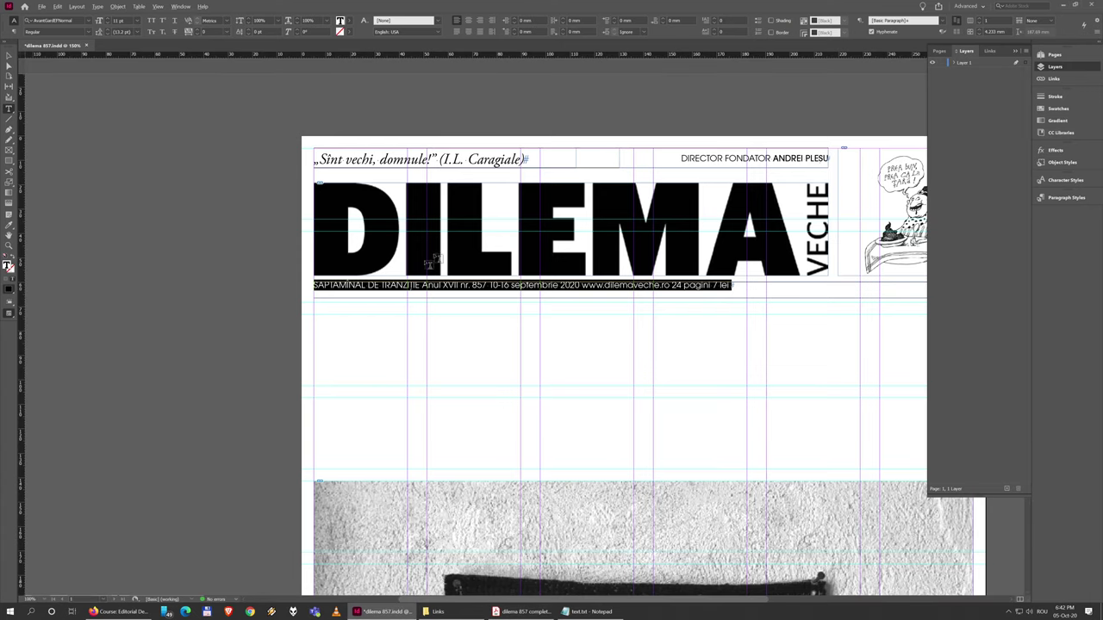
{"action": "scroll", "coordinate": [438, 285], "scroll_direction": "up", "scroll_amount": 5}
{"action": "left_click_drag", "start_coordinate": [461, 301], "coordinate": [541, 302]}
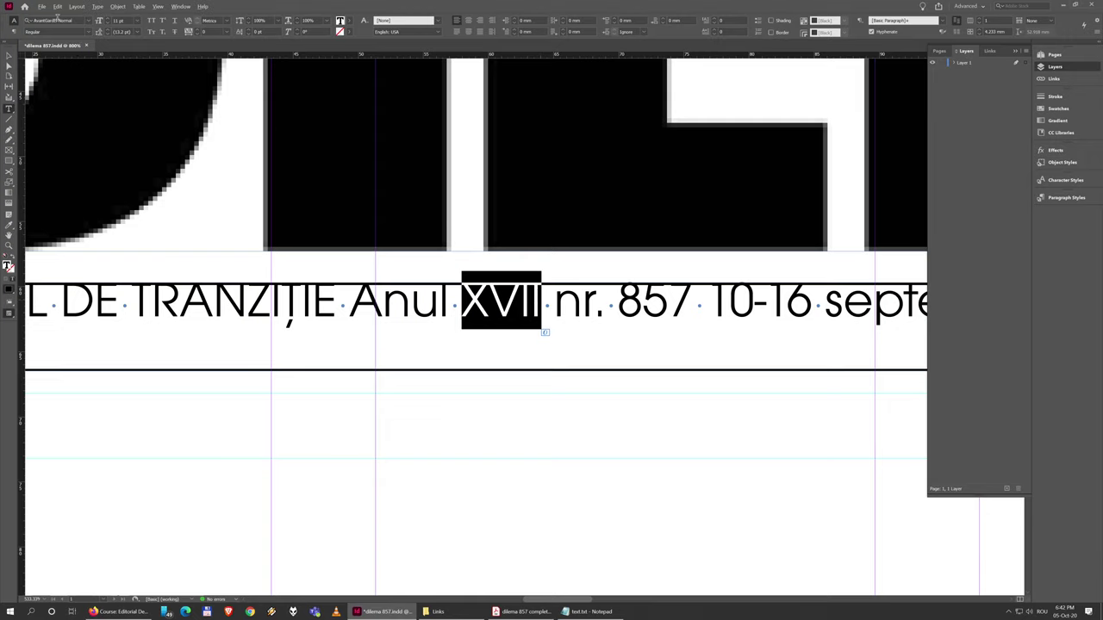
{"action": "left_click", "coordinate": [53, 19]}
{"action": "type", "text": "avantga"}
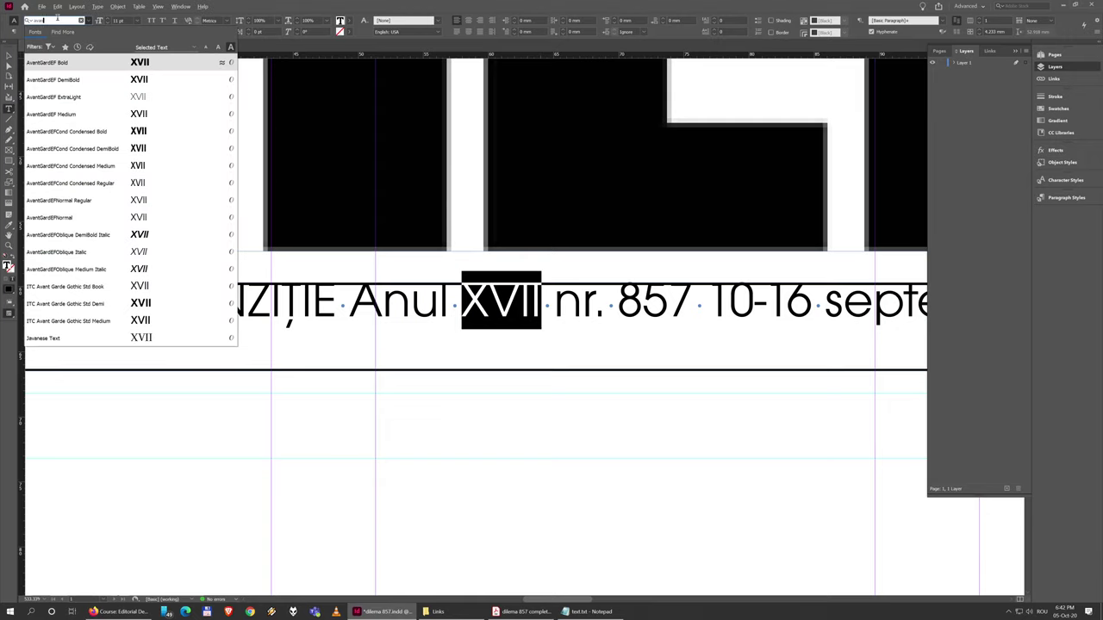
{"action": "left_click", "coordinate": [60, 114]}
Set the issue number 857 to AvantGardEF Medium and leave text editing with the issue line's frame selected.
{"action": "left_click_drag", "start_coordinate": [627, 302], "coordinate": [695, 304]}
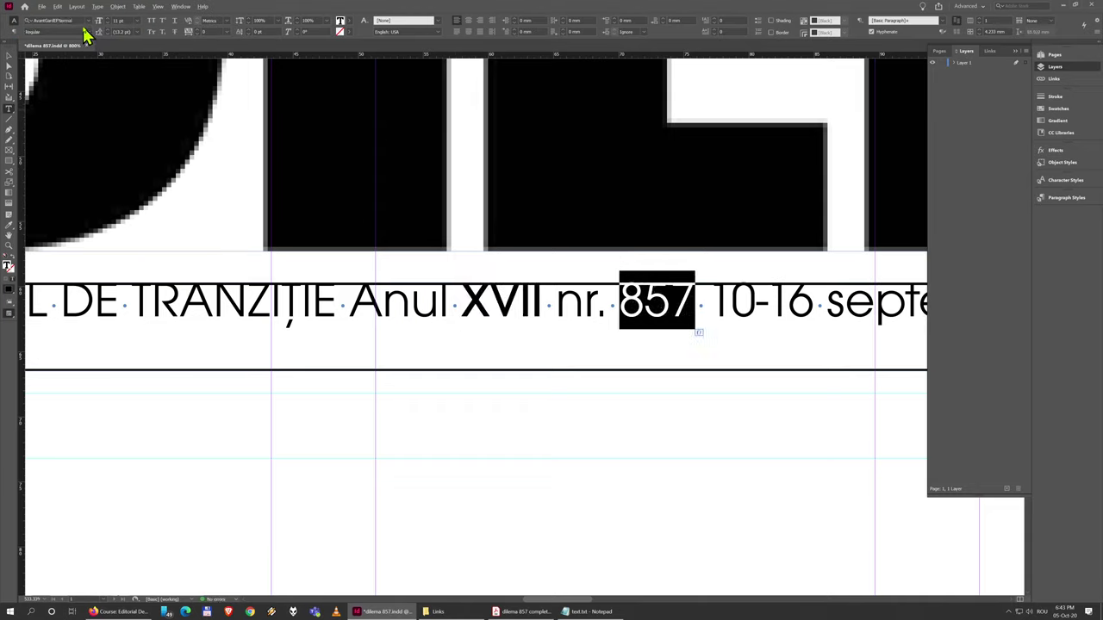
{"action": "left_click", "coordinate": [60, 20]}
{"action": "type", "text": "avant"}
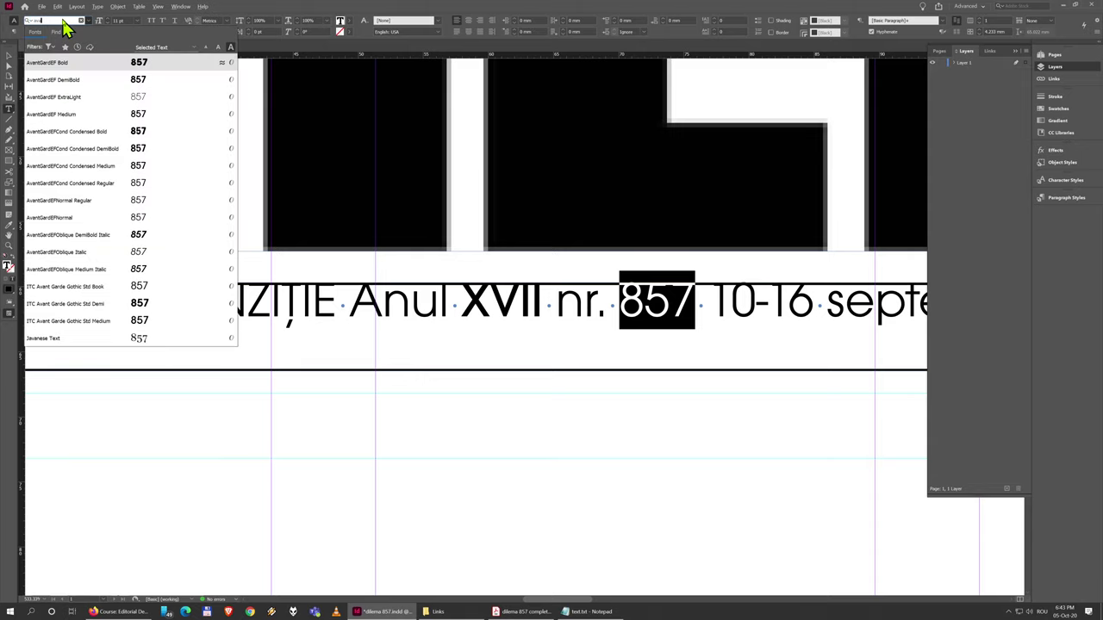
{"action": "left_click", "coordinate": [91, 117]}
{"action": "left_click", "coordinate": [488, 346]}
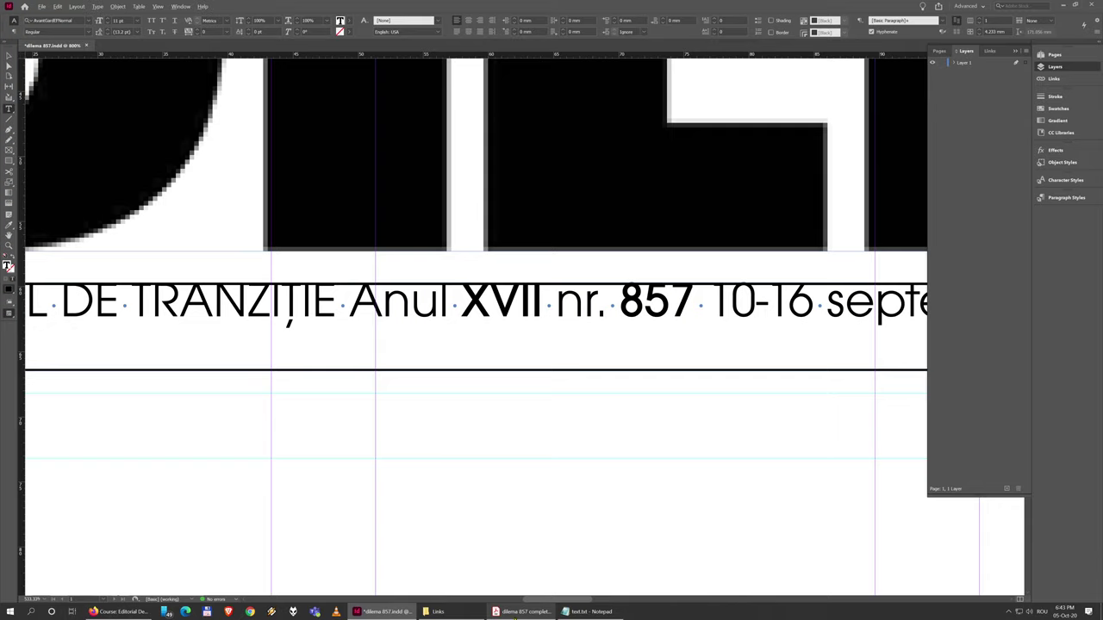
{"action": "left_click", "coordinate": [8, 56]}
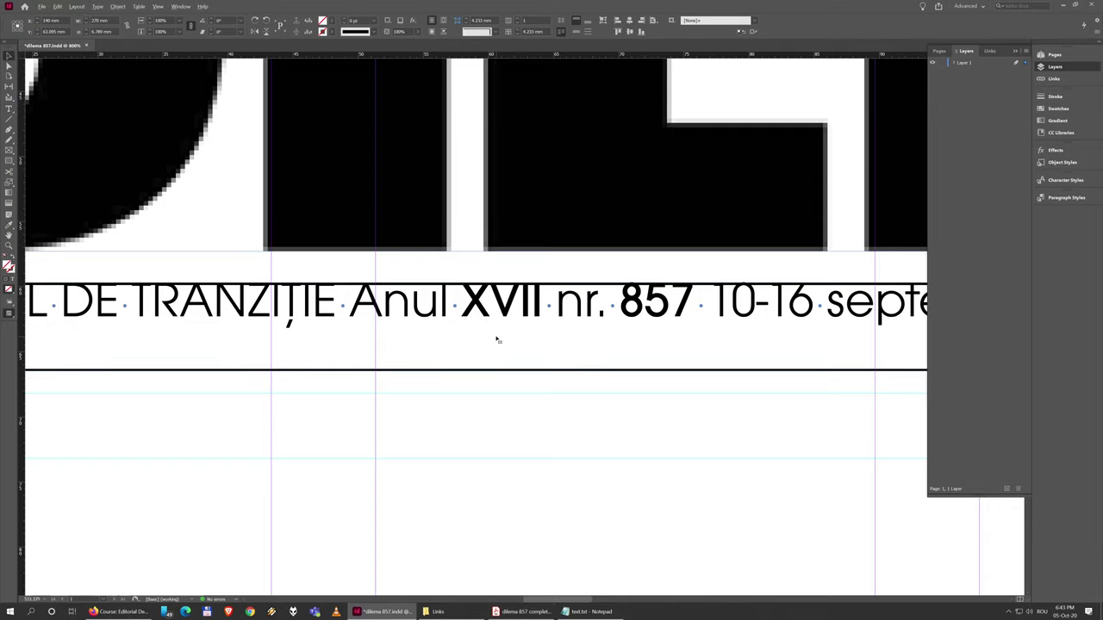
Centre the issue line vertically in its frame, and switch to the completed PDF in Acrobat to check its separators.
{"action": "left_click", "coordinate": [575, 31]}
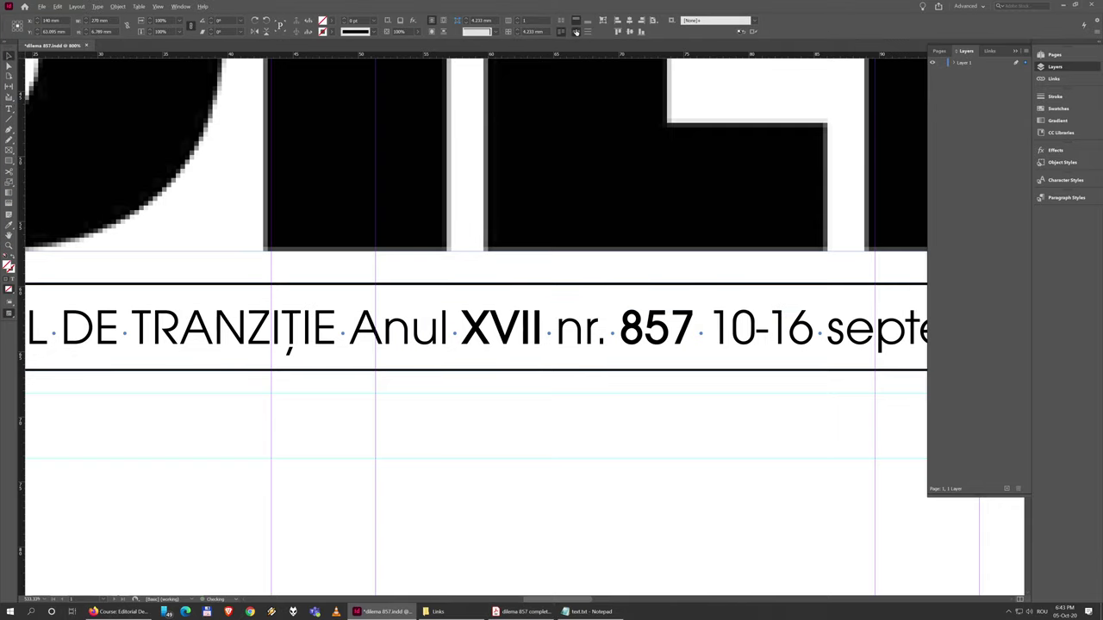
{"action": "left_click", "coordinate": [516, 611]}
{"action": "left_click", "coordinate": [658, 405]}
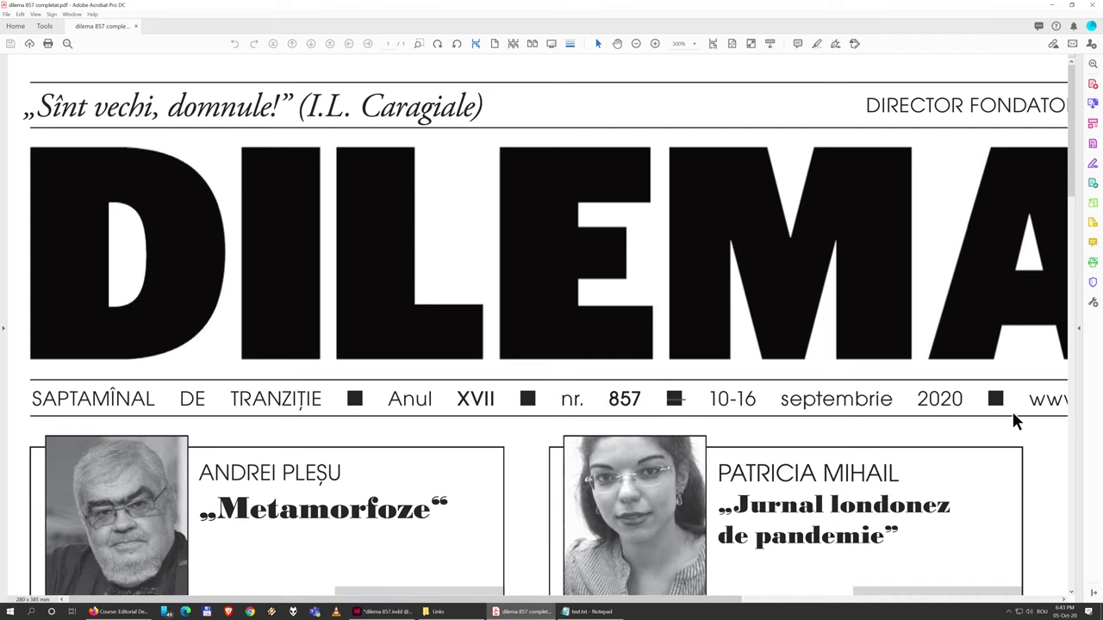
Return to InDesign, place the text cursor before Anul in the issue line, and open the Glyphs panel beside it.
{"action": "left_click", "coordinate": [385, 612]}
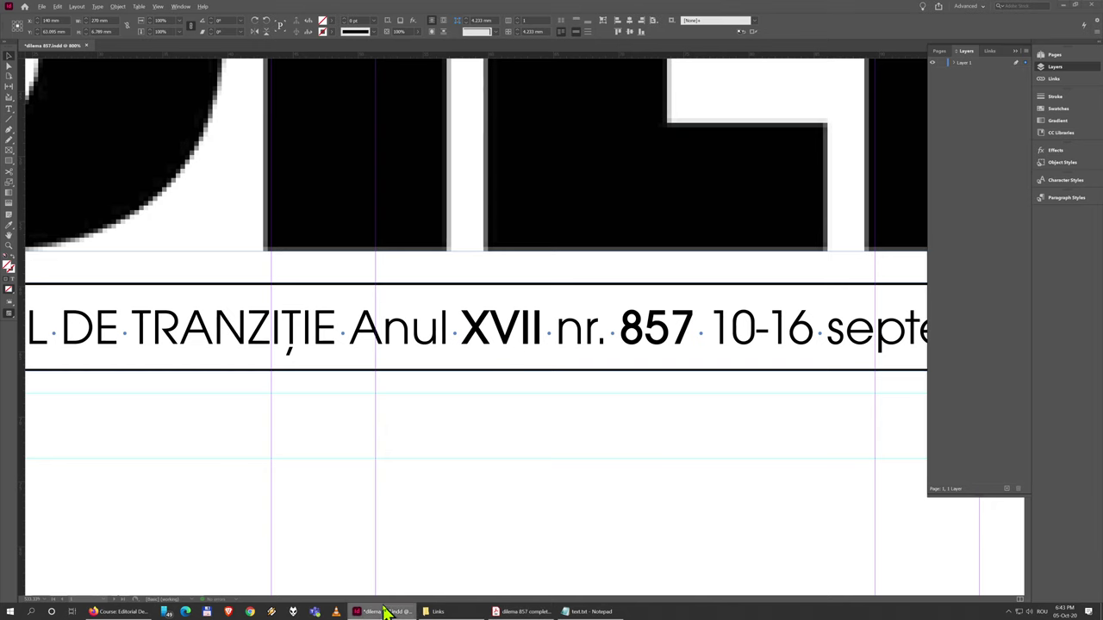
{"action": "scroll", "coordinate": [387, 330], "scroll_direction": "down", "scroll_amount": 3}
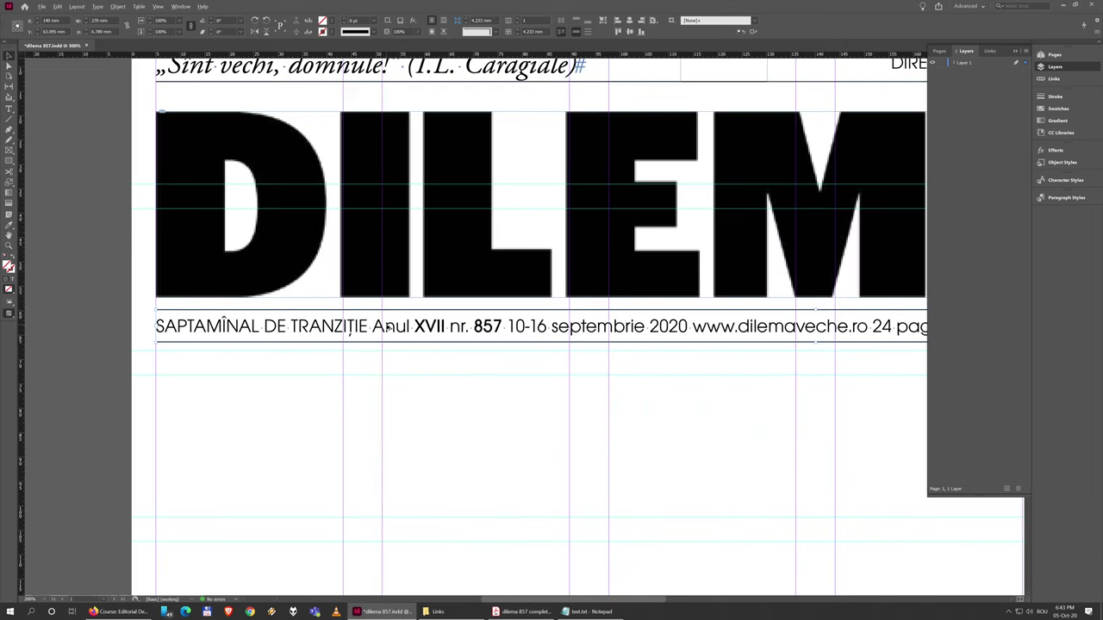
{"action": "scroll", "coordinate": [396, 344], "scroll_direction": "up", "scroll_amount": 3}
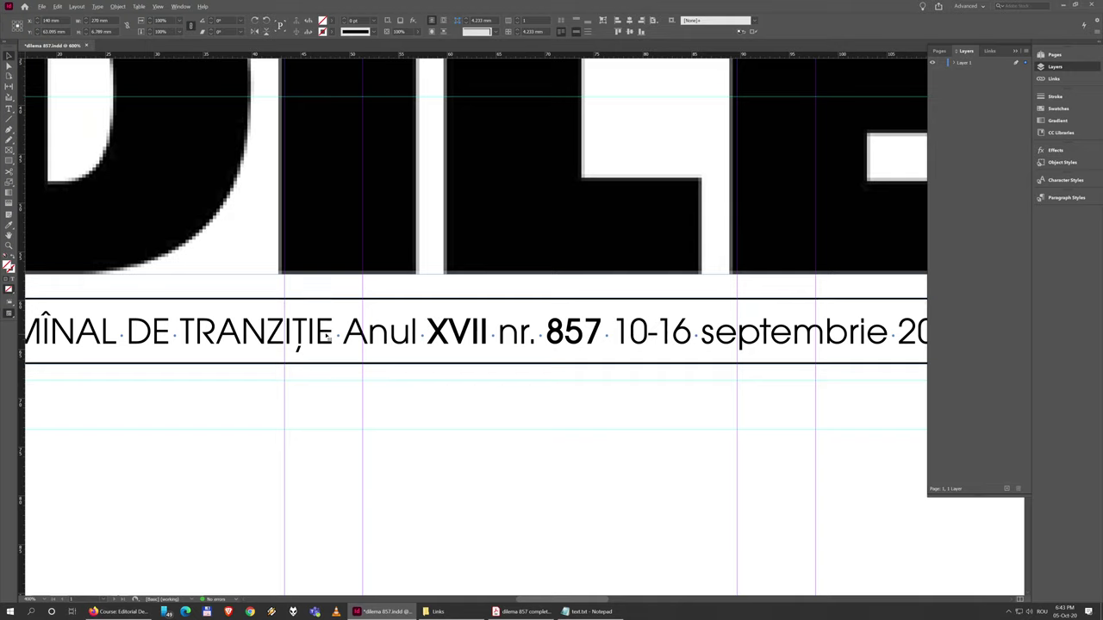
{"action": "key", "text": "t"}
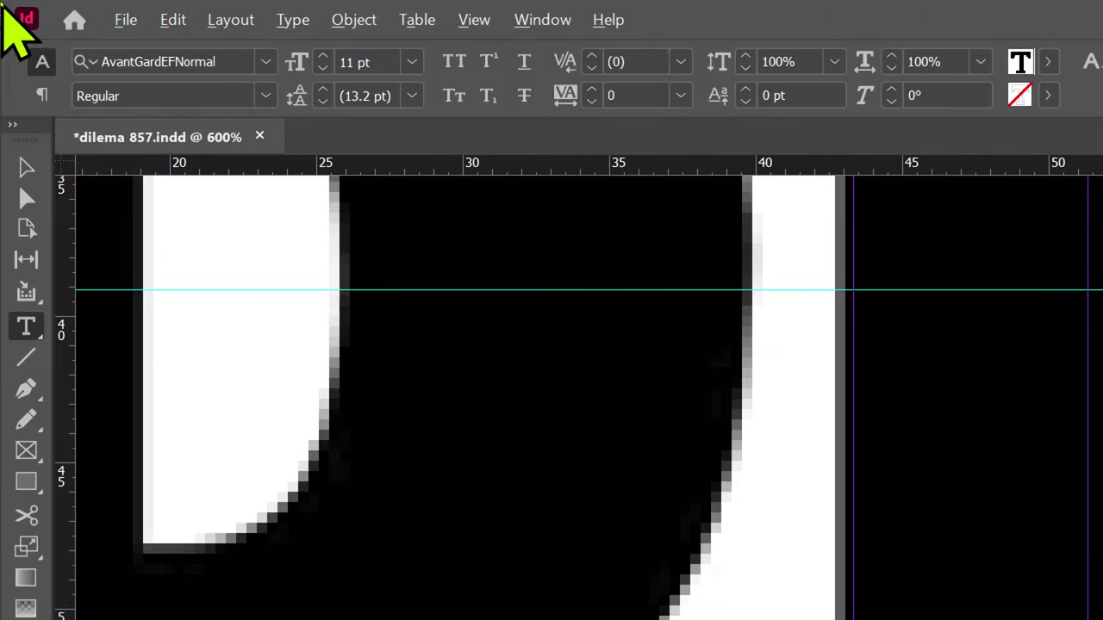
{"action": "left_click", "coordinate": [291, 19]}
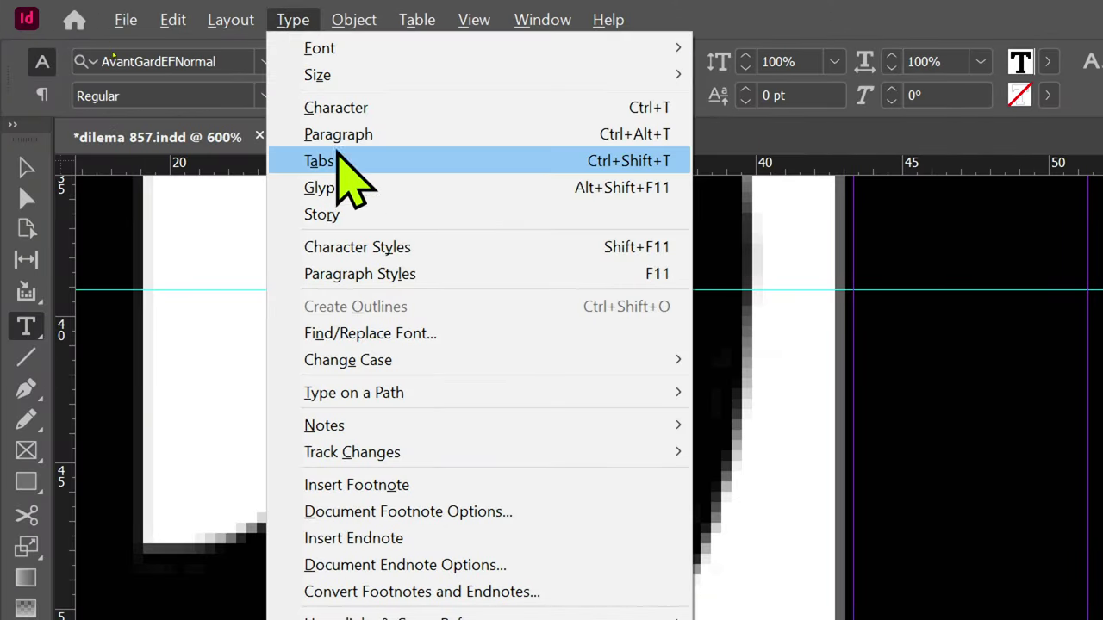
{"action": "left_click", "coordinate": [369, 190]}
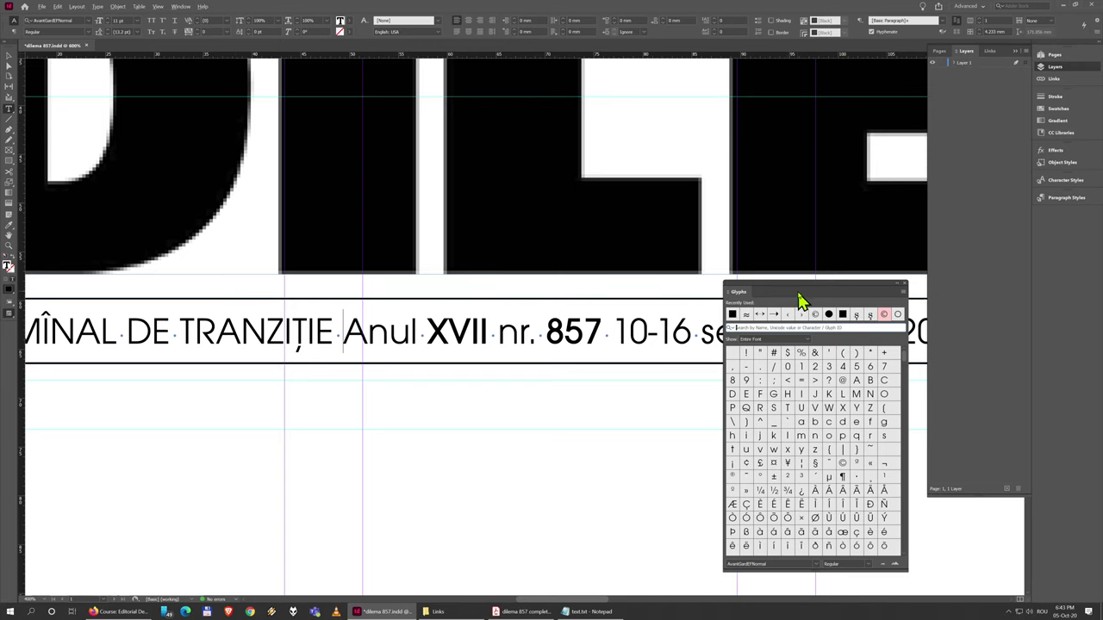
{"action": "left_click_drag", "start_coordinate": [799, 290], "coordinate": [652, 180]}
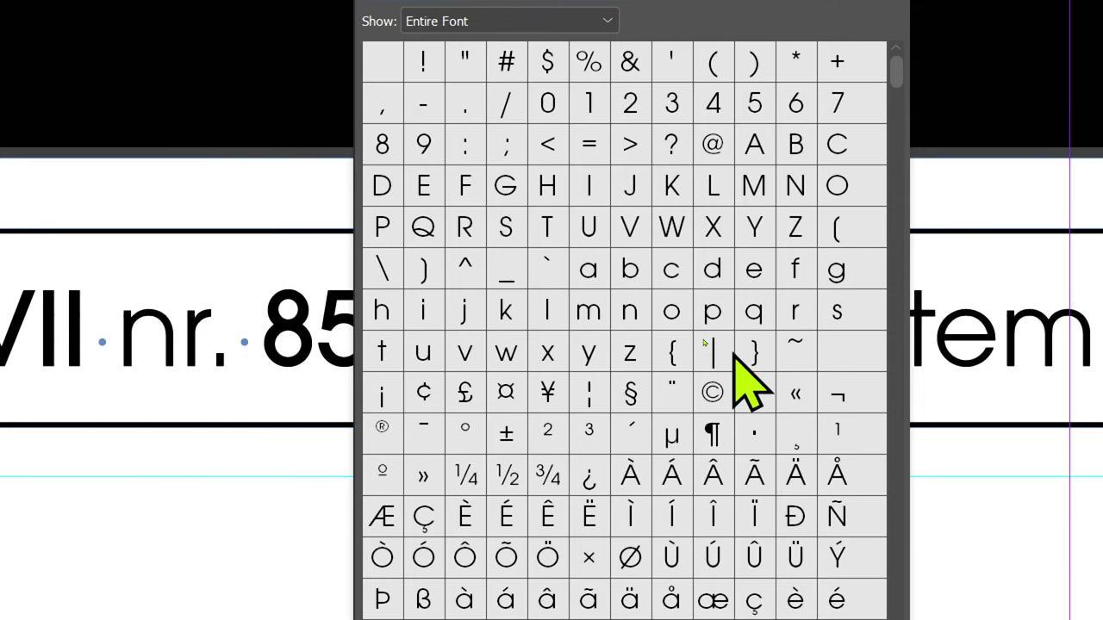
Look through the AvantGardEFNormal glyphs for a square and set the glyph font to ITC Zapf Dingbats Std.
{"action": "scroll", "coordinate": [735, 389], "scroll_direction": "down", "scroll_amount": 3}
{"action": "scroll", "coordinate": [739, 381], "scroll_direction": "down", "scroll_amount": 1}
{"action": "scroll", "coordinate": [740, 381], "scroll_direction": "up", "scroll_amount": 4}
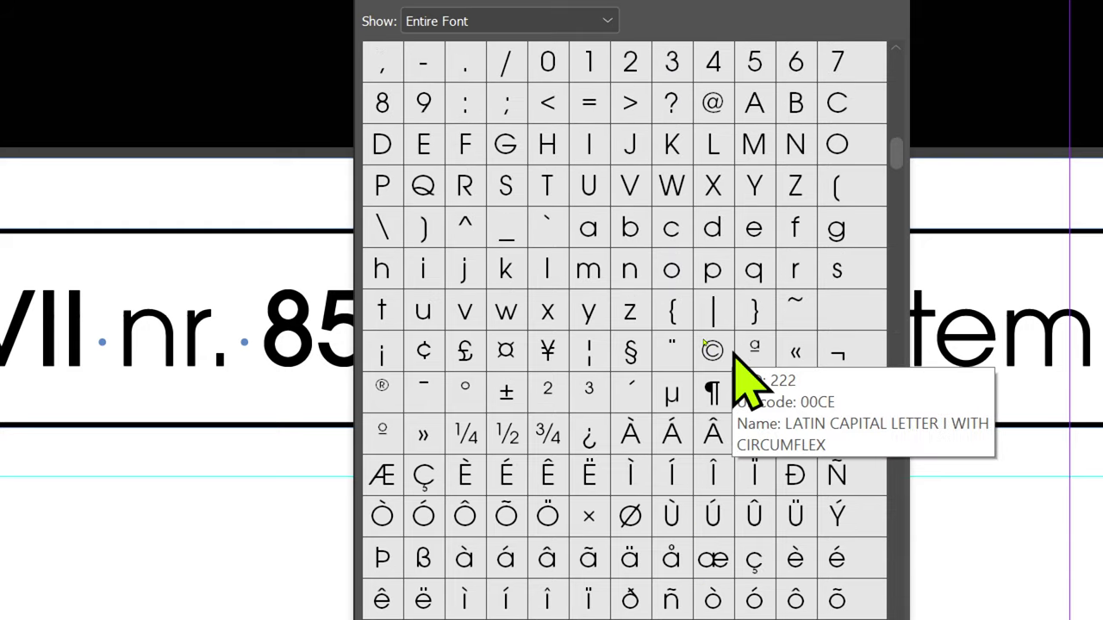
{"action": "scroll", "coordinate": [719, 350], "scroll_direction": "down", "scroll_amount": 5}
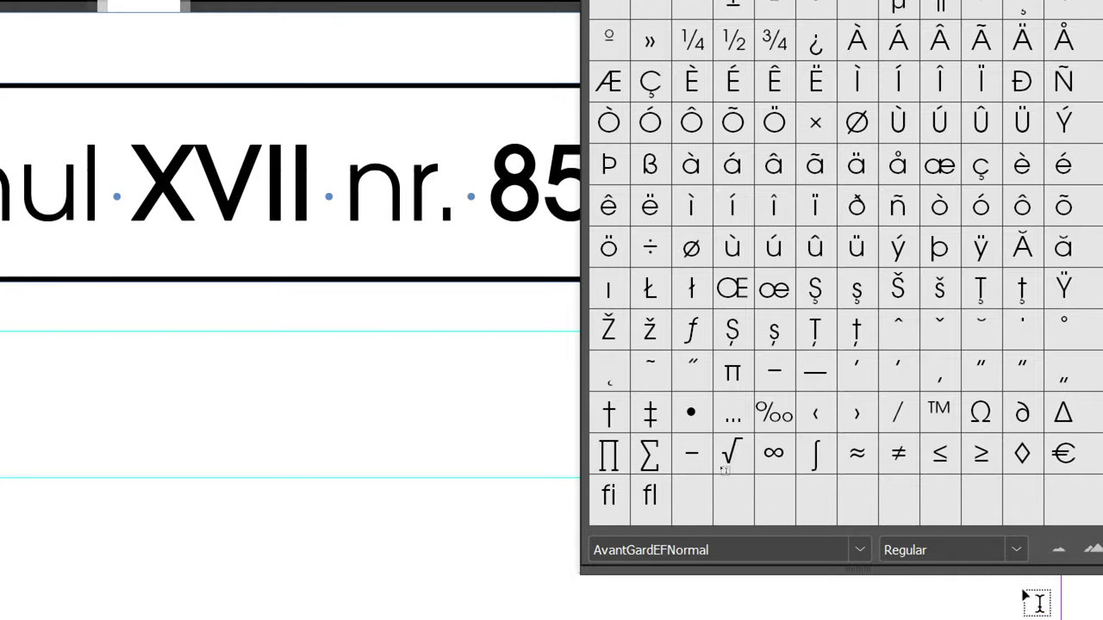
{"action": "left_click", "coordinate": [734, 550]}
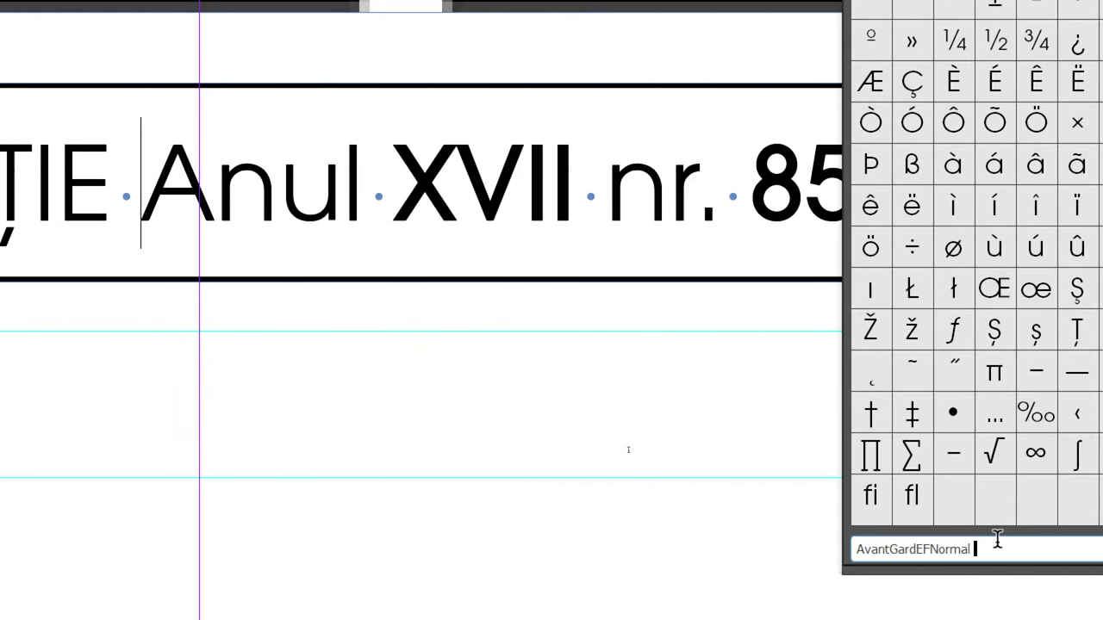
{"action": "double_click", "coordinate": [997, 540]}
{"action": "type", "text": "ITC Zapf Dingbats Std"}
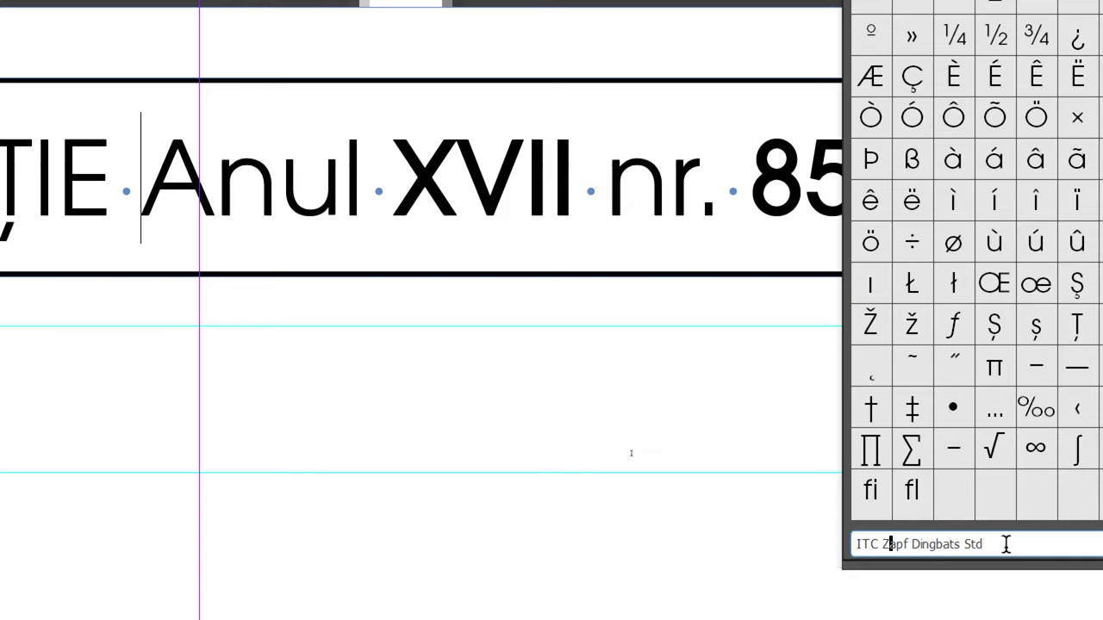
{"action": "key", "text": "Return"}
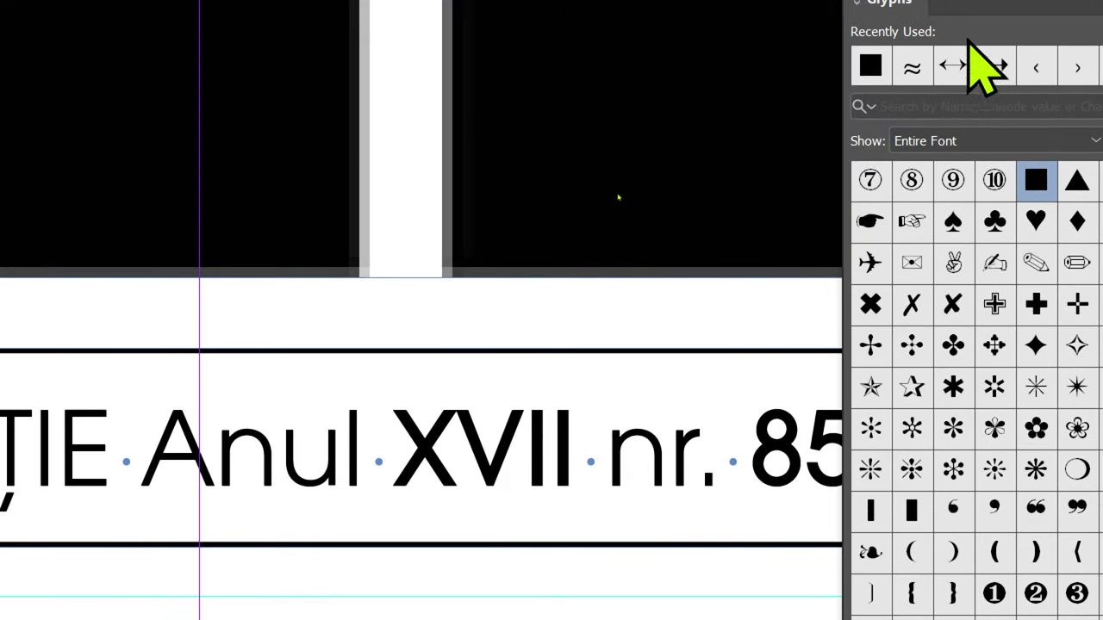
Insert the solid black square glyph before Anul in the issue line.
{"action": "left_click_drag", "start_coordinate": [982, 64], "coordinate": [741, 61]}
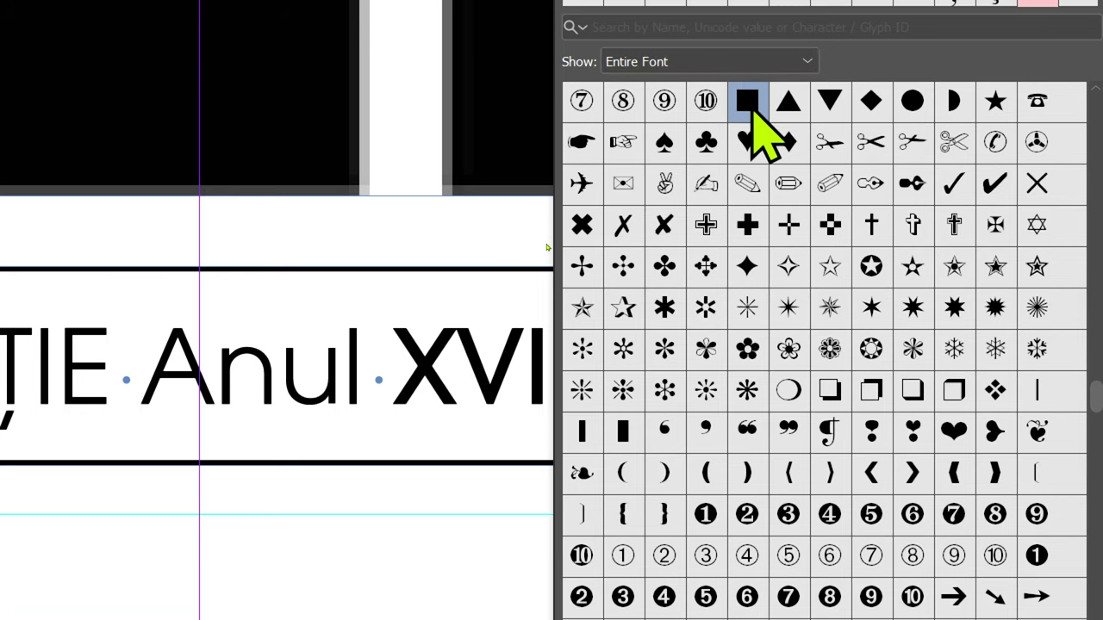
{"action": "scroll", "coordinate": [752, 116], "scroll_direction": "up", "scroll_amount": 1}
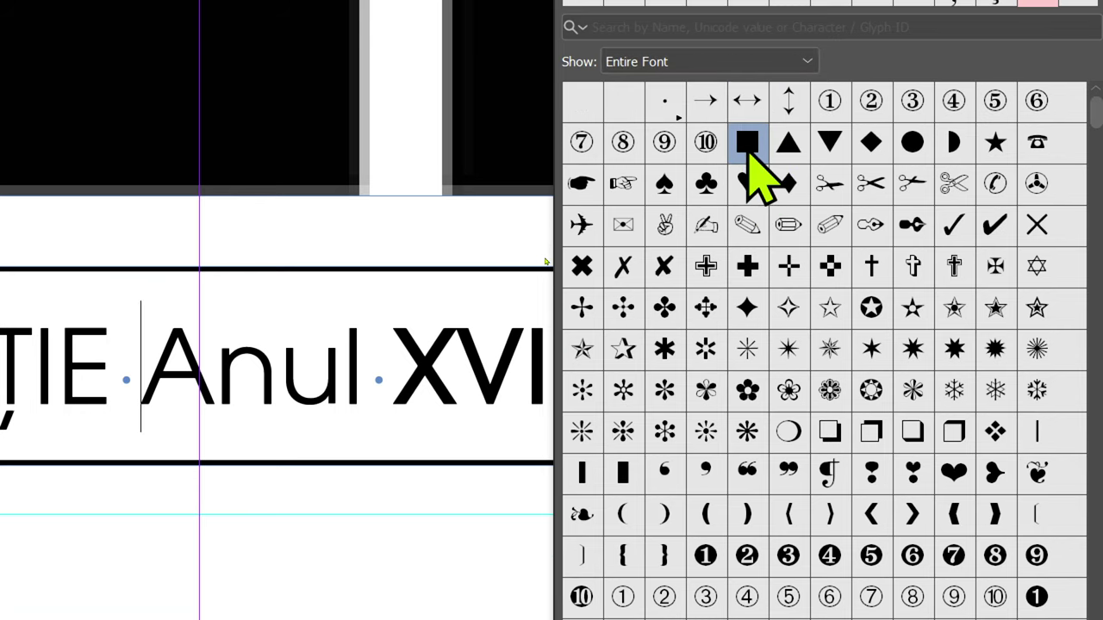
{"action": "double_click", "coordinate": [748, 157]}
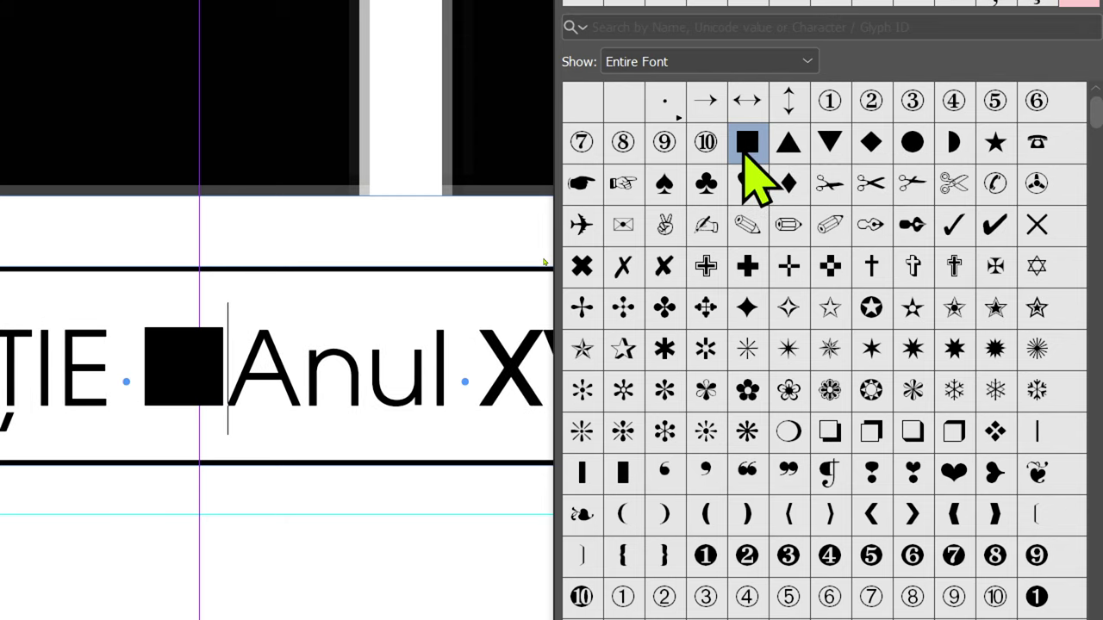
Close the Glyphs panel and copy the black square inserted before Anul.
{"action": "left_click", "coordinate": [460, 419]}
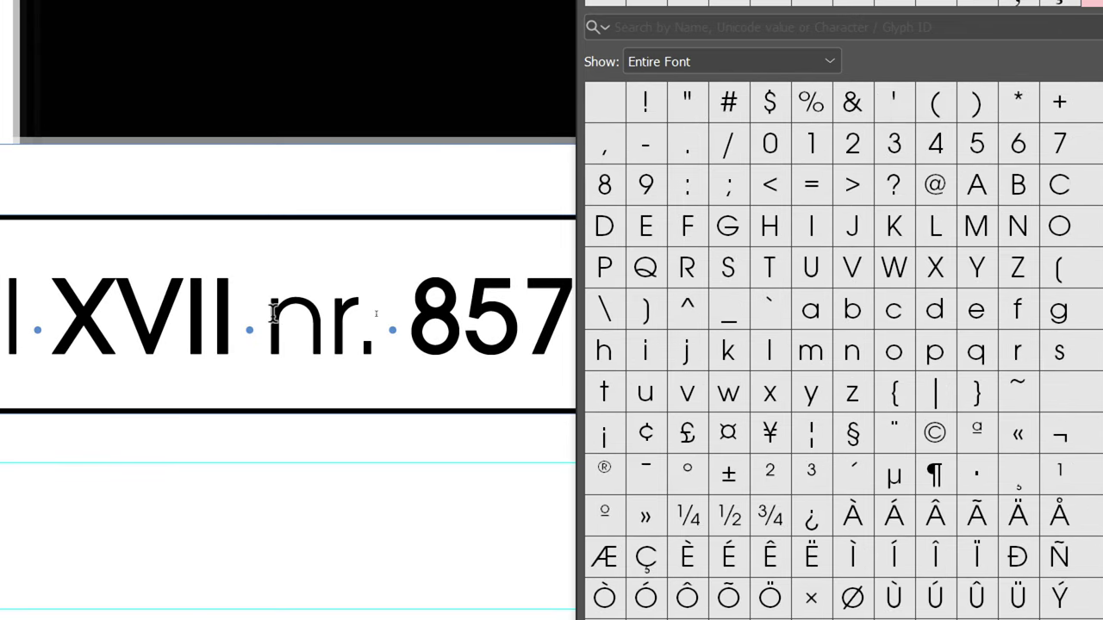
{"action": "left_click", "coordinate": [260, 315]}
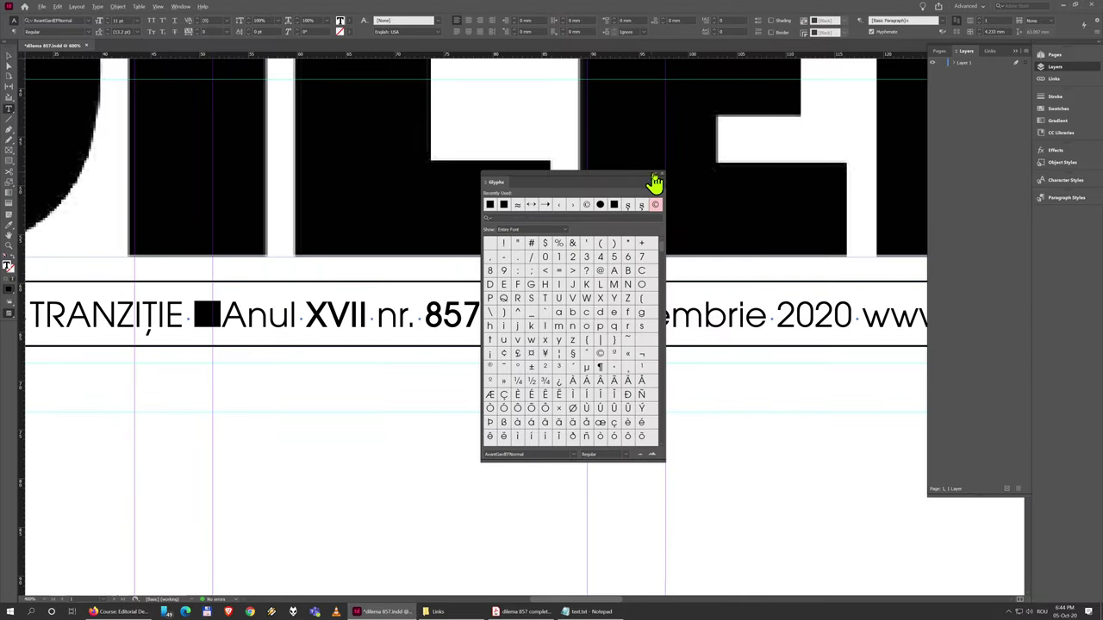
{"action": "left_click", "coordinate": [663, 177]}
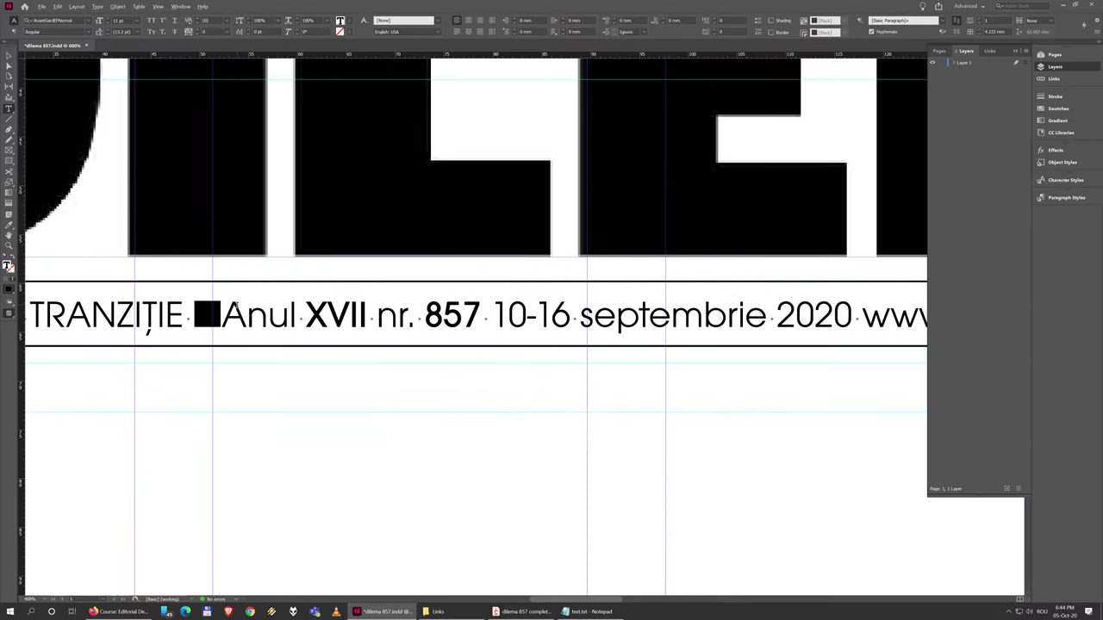
{"action": "key", "text": "shift+Left"}
{"action": "key", "text": "ctrl+c"}
{"action": "right_click", "coordinate": [200, 312]}
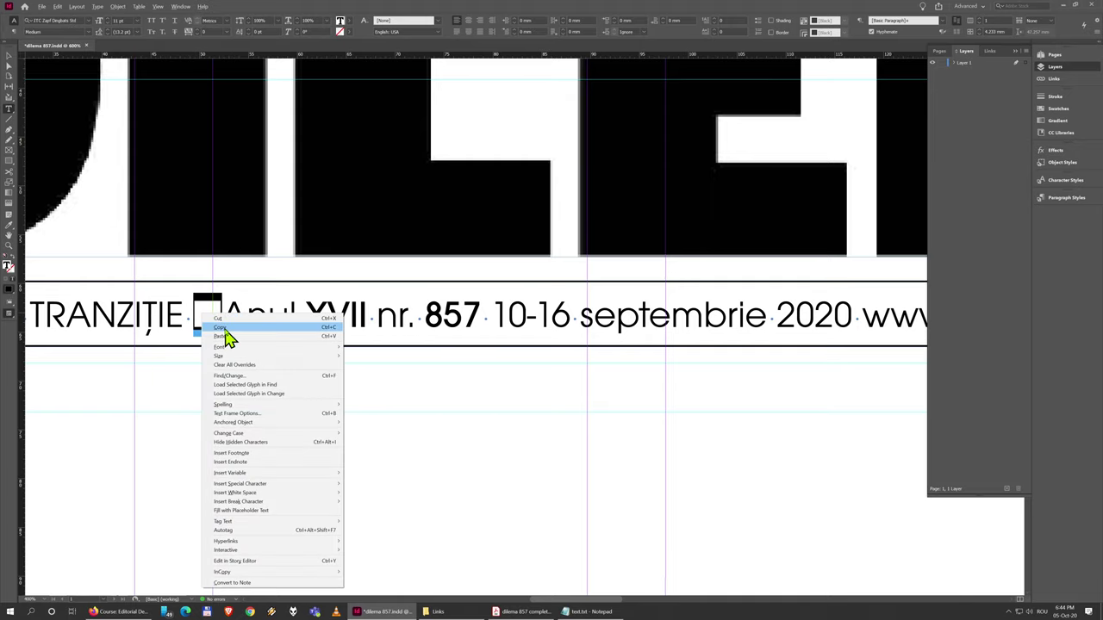
{"action": "key", "text": "Escape"}
{"action": "left_click", "coordinate": [230, 333]}
Paste the square separator with its trailing space before nr. and before 10-16 in the issue line.
{"action": "scroll", "coordinate": [286, 353], "scroll_direction": "left", "scroll_amount": 5}
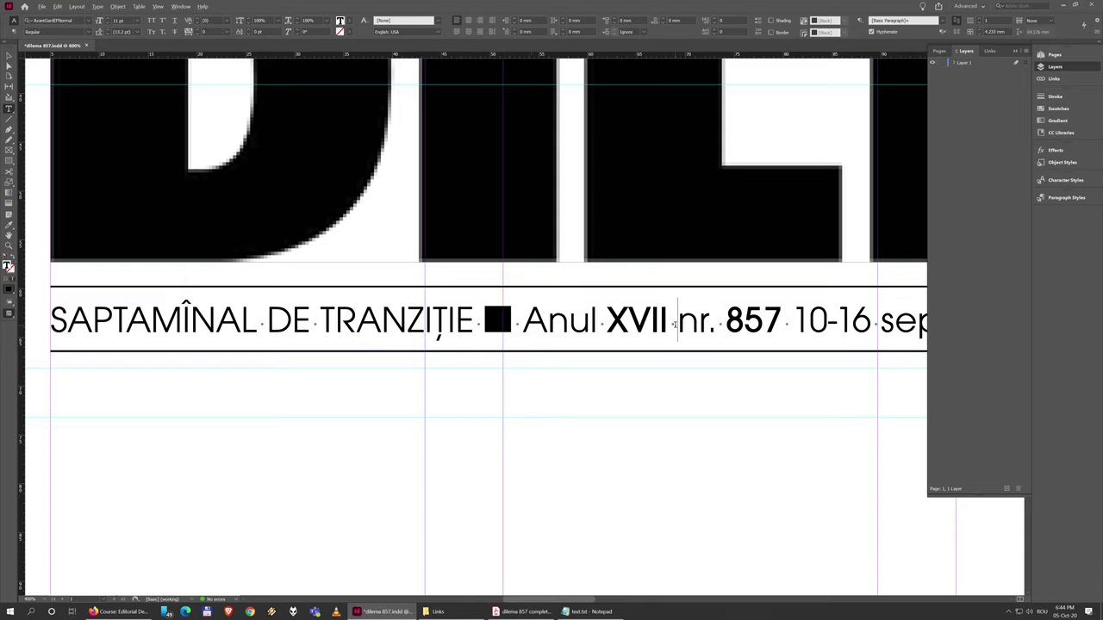
{"action": "key", "text": "ctrl+v"}
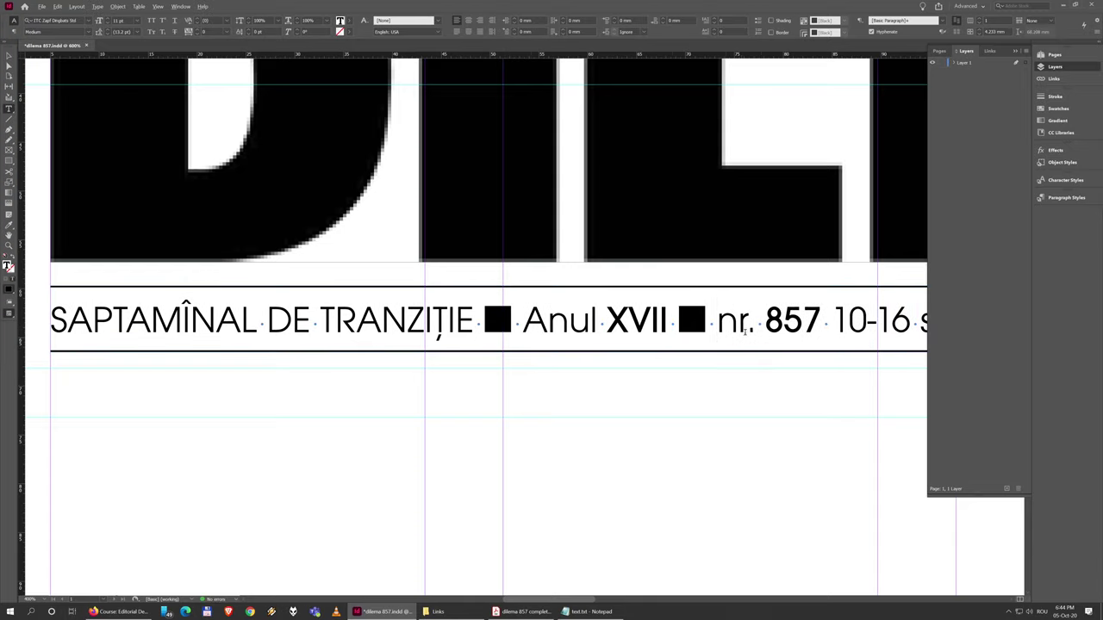
{"action": "scroll", "coordinate": [745, 331], "scroll_direction": "right", "scroll_amount": 4}
{"action": "left_click", "coordinate": [612, 317]}
{"action": "key", "text": "ctrl+v"}
{"action": "scroll", "coordinate": [733, 332], "scroll_direction": "right", "scroll_amount": 7}
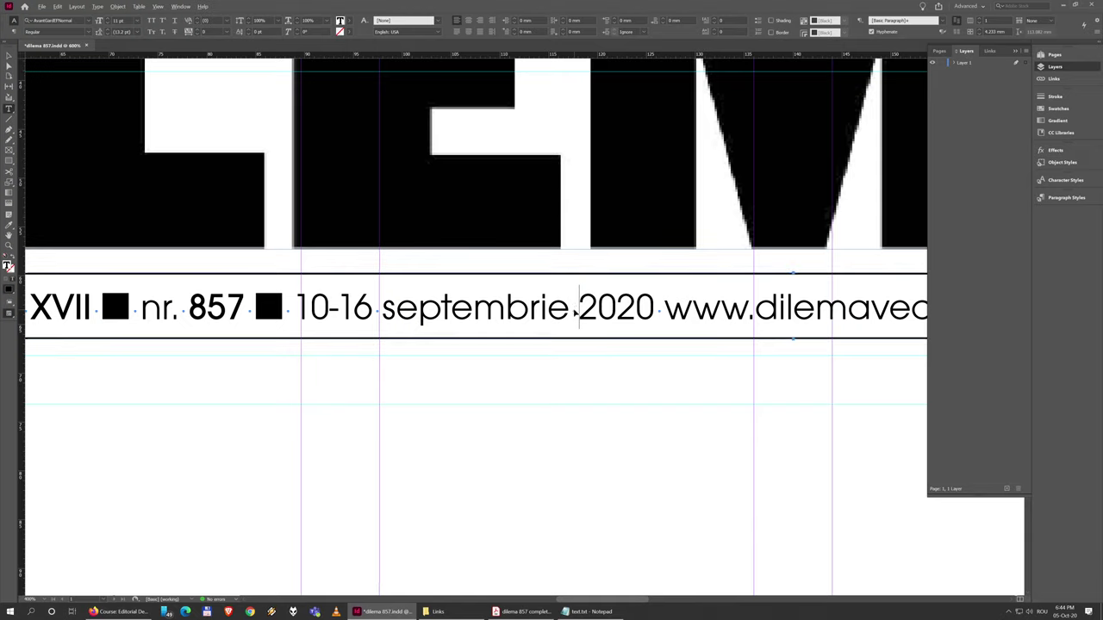
{"action": "key", "text": "ctrl+v"}
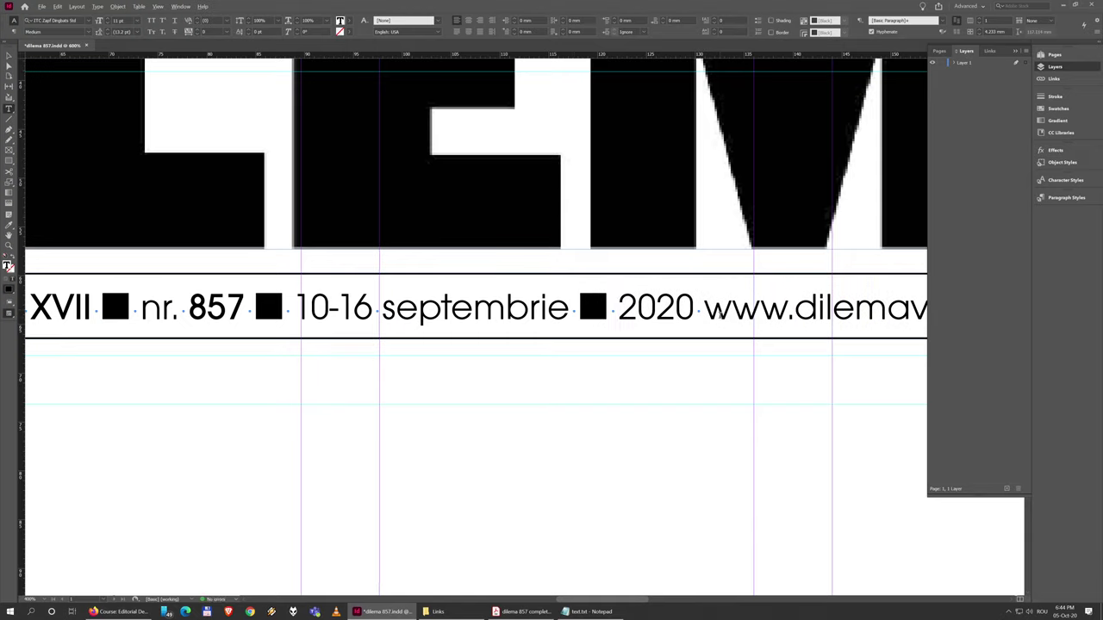
{"action": "key", "text": "BackSpace"}
{"action": "key", "text": "BackSpace"}
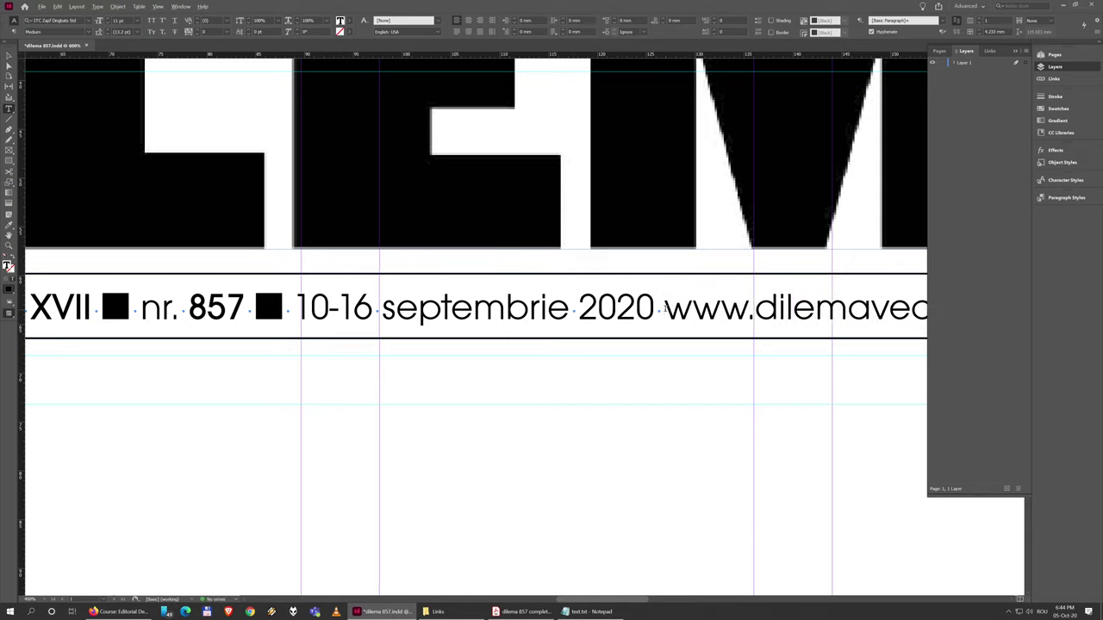
{"action": "key", "text": "ctrl+v"}
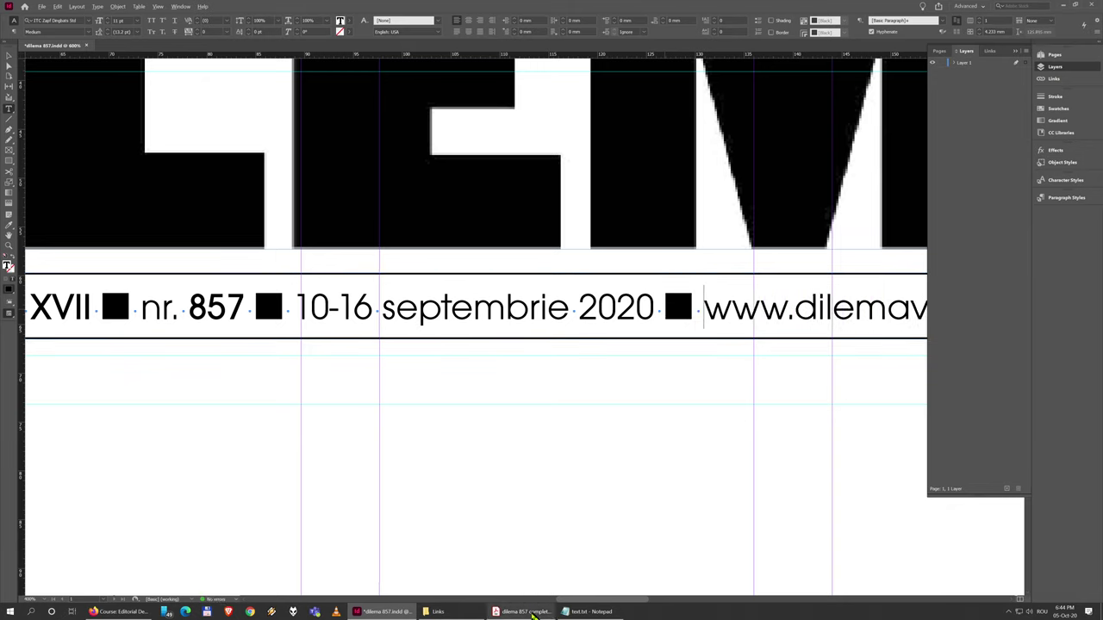
{"action": "left_click", "coordinate": [528, 611]}
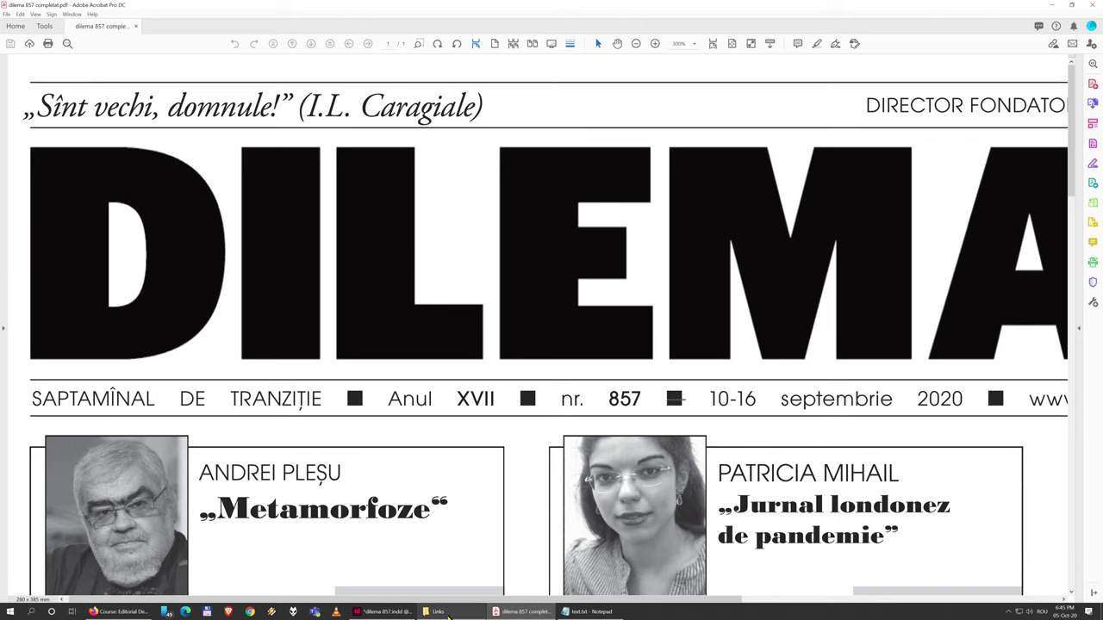
Return to InDesign and paste the square separator before 24 pagini and before 7 lei.
{"action": "left_click", "coordinate": [392, 611]}
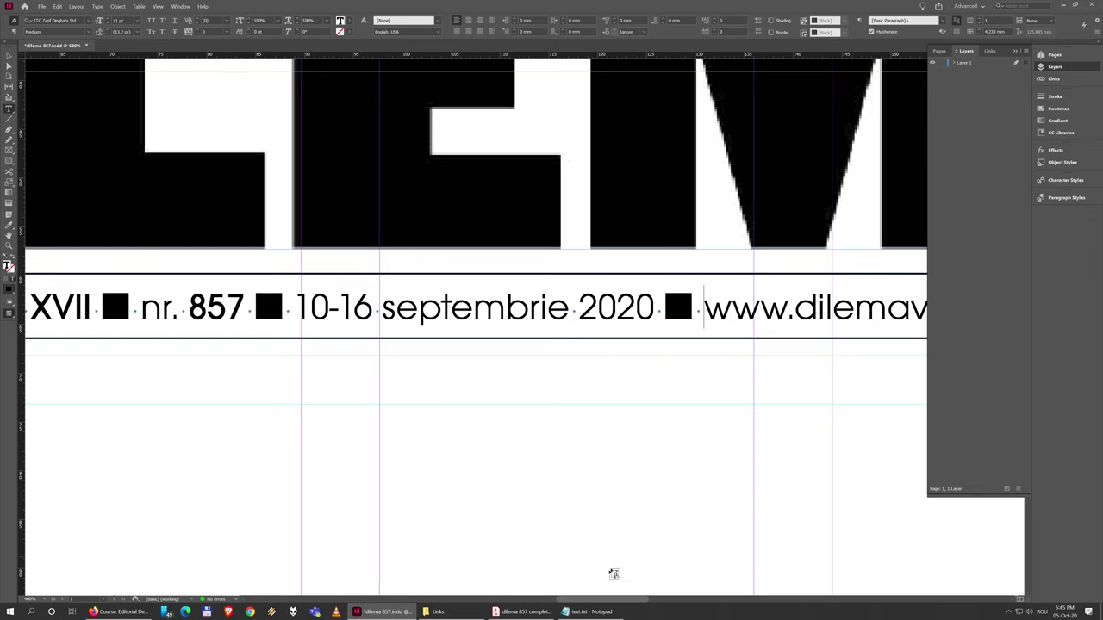
{"action": "left_click_drag", "start_coordinate": [594, 602], "coordinate": [641, 584]}
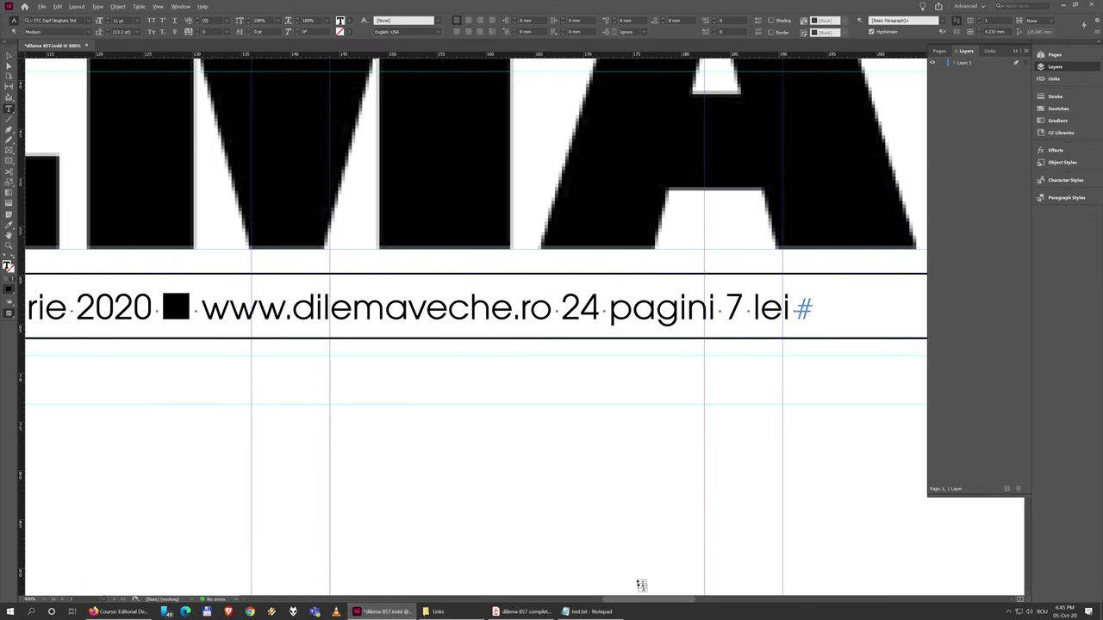
{"action": "left_click", "coordinate": [559, 312]}
{"action": "key", "text": "ctrl+v"}
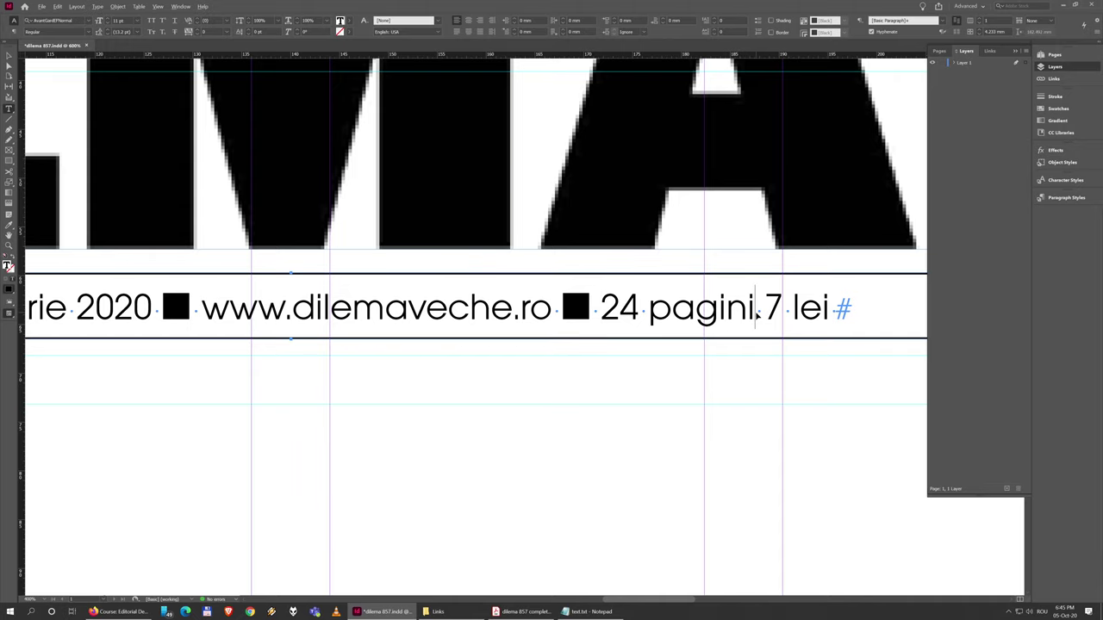
{"action": "key", "text": "ctrl+v"}
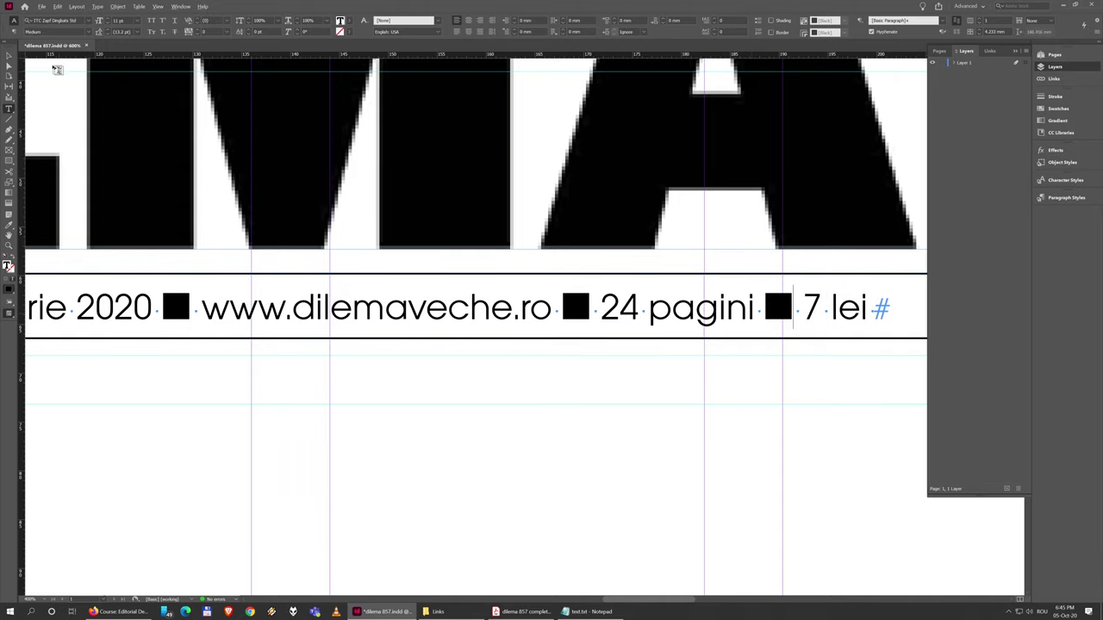
Leave text editing, review the whole issue line, and switch to the completed PDF in Acrobat to compare its spacing.
{"action": "left_click", "coordinate": [9, 56]}
{"action": "key", "text": "ctrl+minus"}
{"action": "key", "text": "ctrl+minus"}
{"action": "key", "text": "ctrl+minus"}
{"action": "key", "text": "ctrl+minus"}
{"action": "key", "text": "ctrl+minus"}
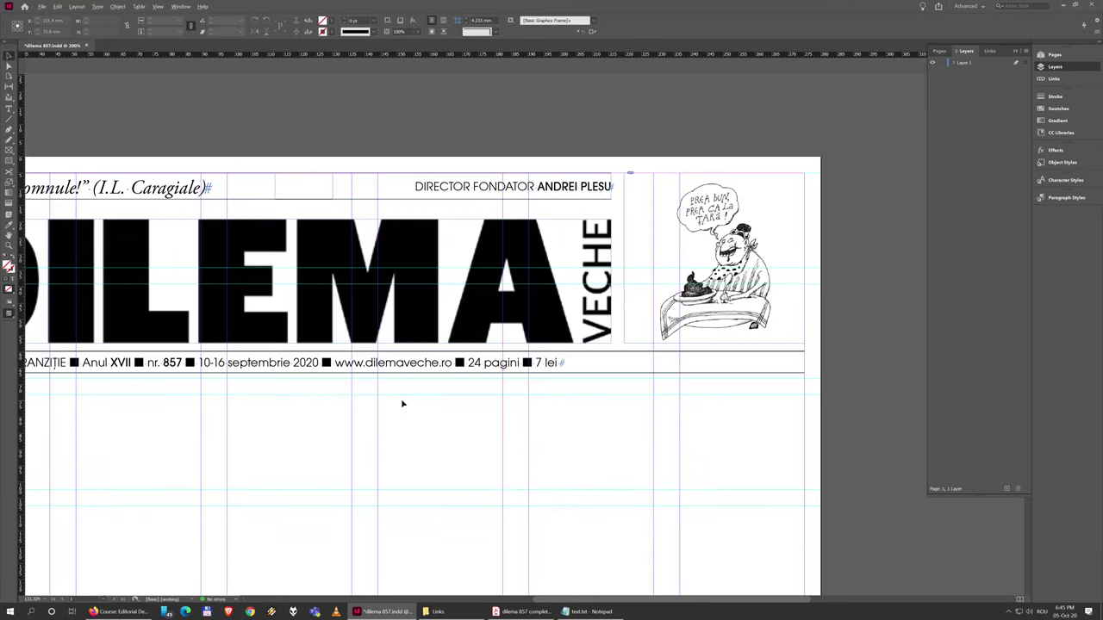
{"action": "key", "text": "ctrl+equal"}
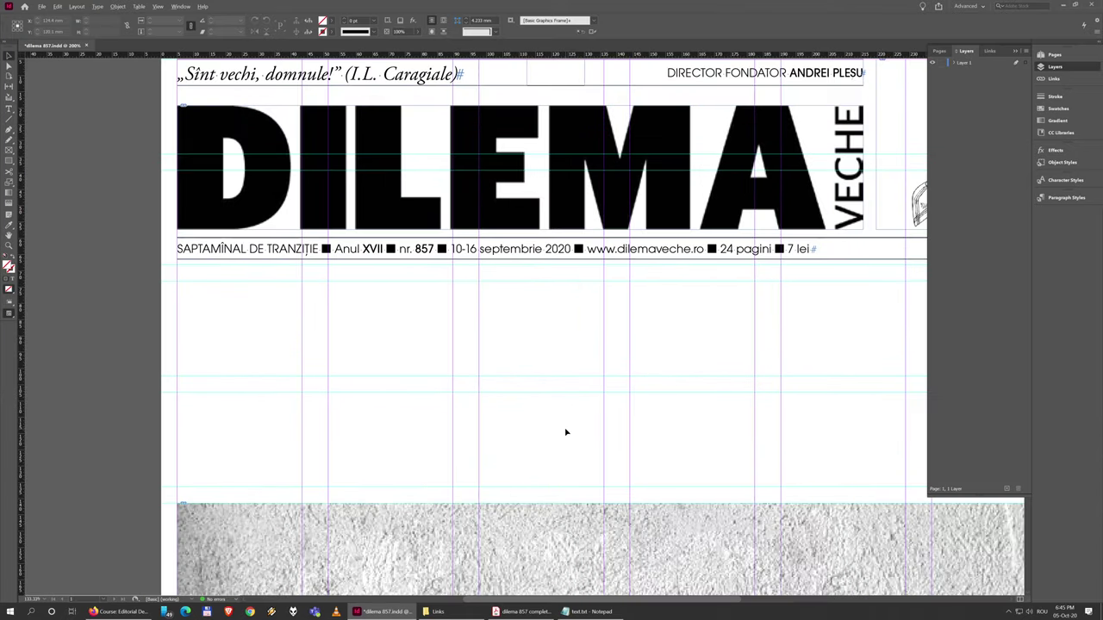
{"action": "key", "text": "alt+Tab"}
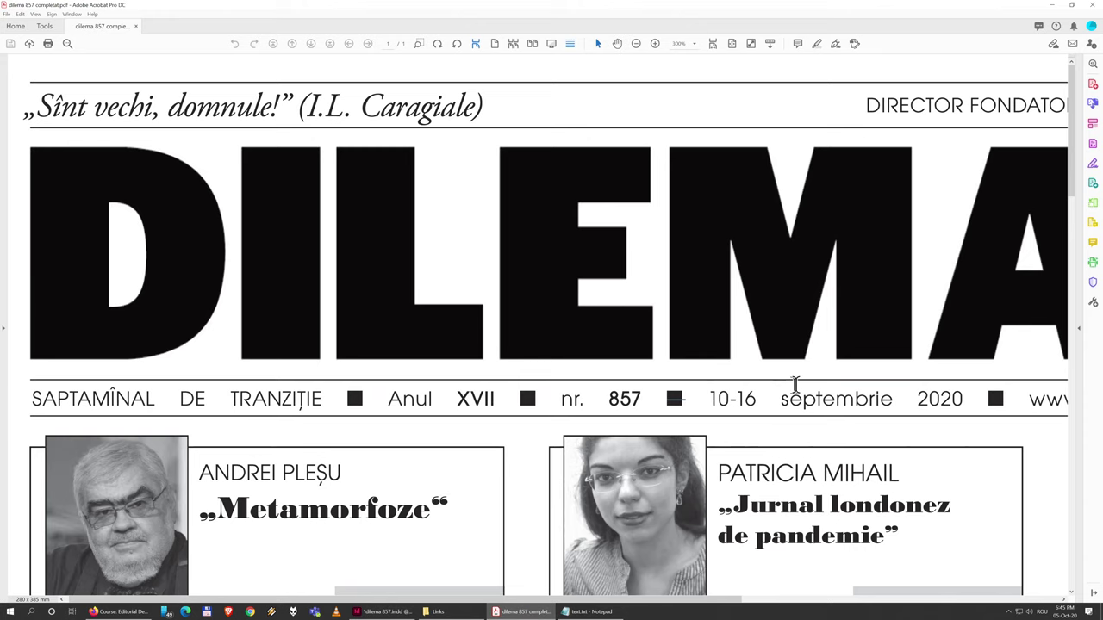
Examine how the issue line is spread across the header width in the completed PDF.
{"action": "scroll", "coordinate": [779, 382], "scroll_direction": "down", "scroll_amount": 1}
{"action": "left_click", "coordinate": [696, 336]}
{"action": "key", "text": "ctrl+0"}
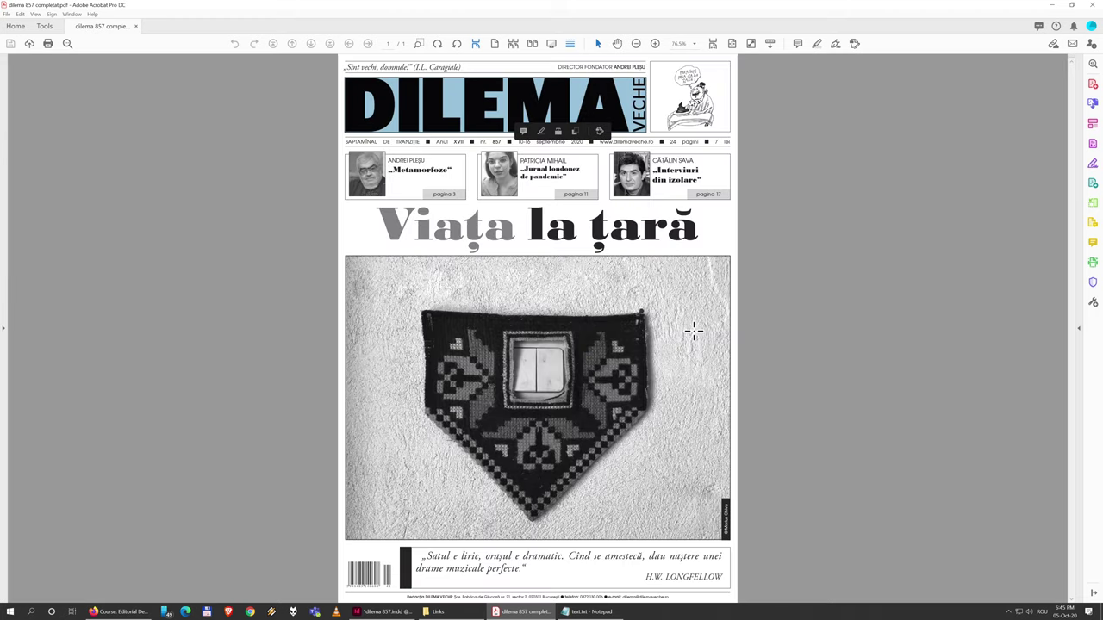
{"action": "left_click_drag", "start_coordinate": [327, 118], "coordinate": [786, 229]}
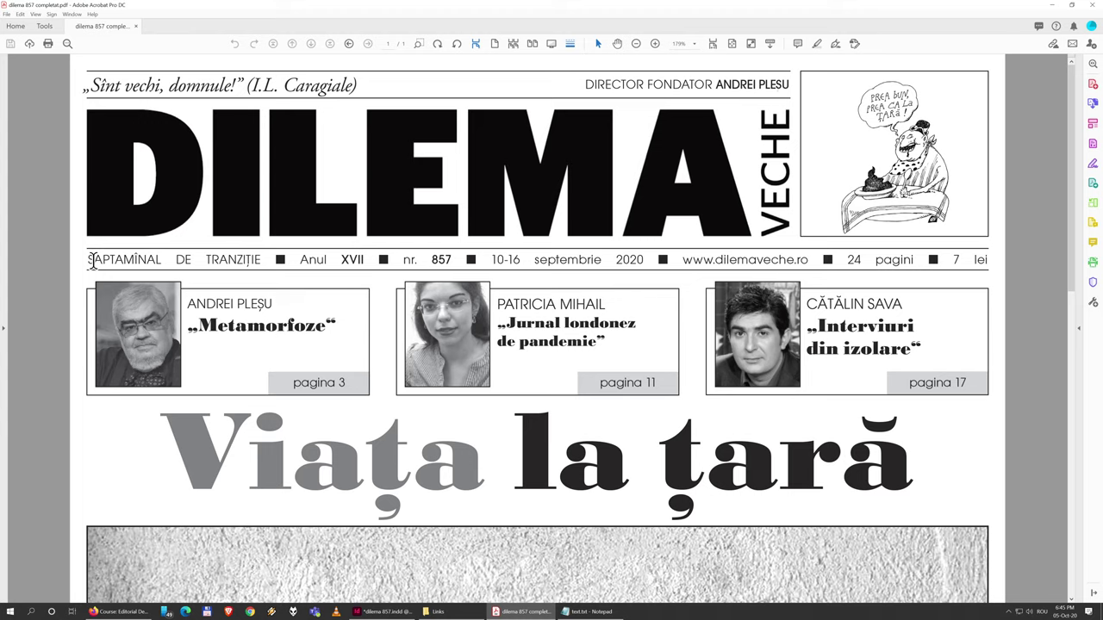
{"action": "left_click_drag", "start_coordinate": [990, 261], "coordinate": [103, 261]}
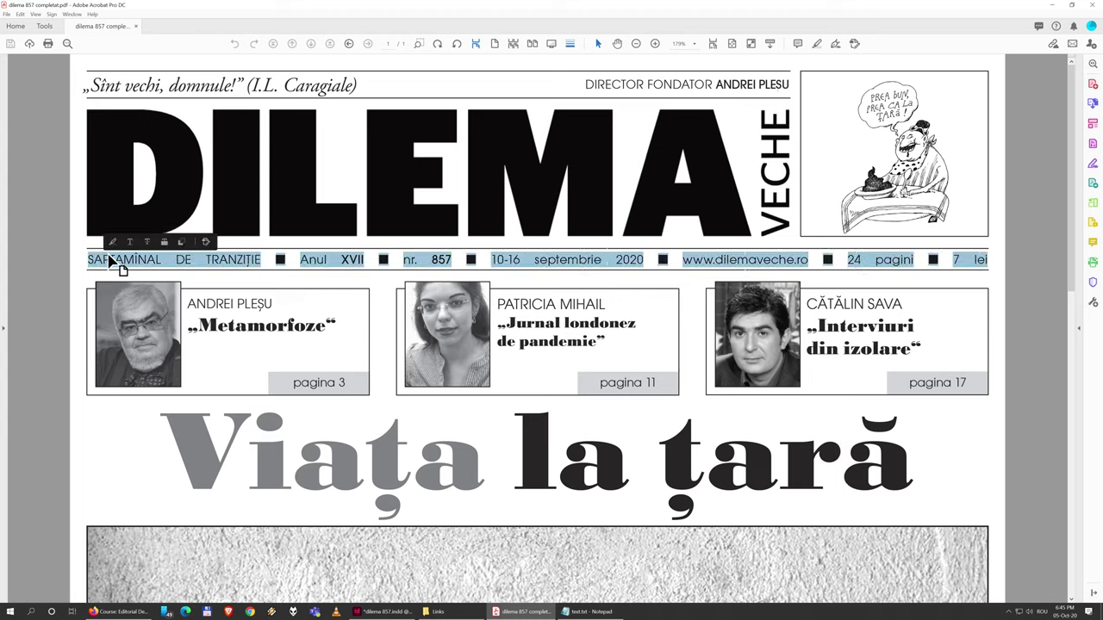
{"action": "left_click", "coordinate": [508, 258]}
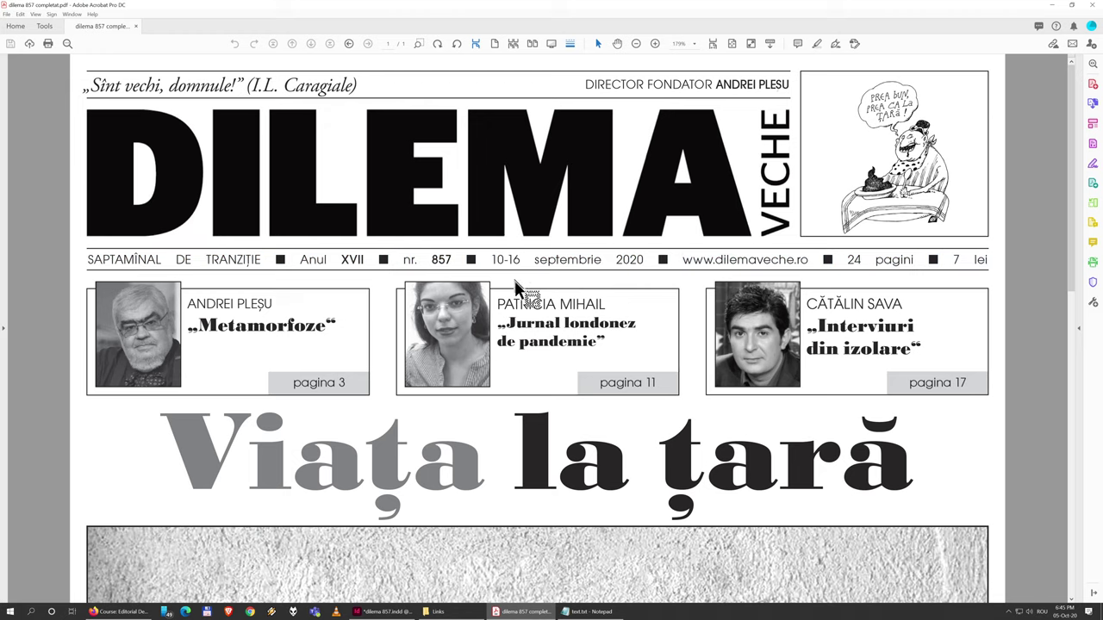
Return to InDesign, select the whole issue line text and display its paragraph formatting controls.
{"action": "left_click", "coordinate": [381, 612]}
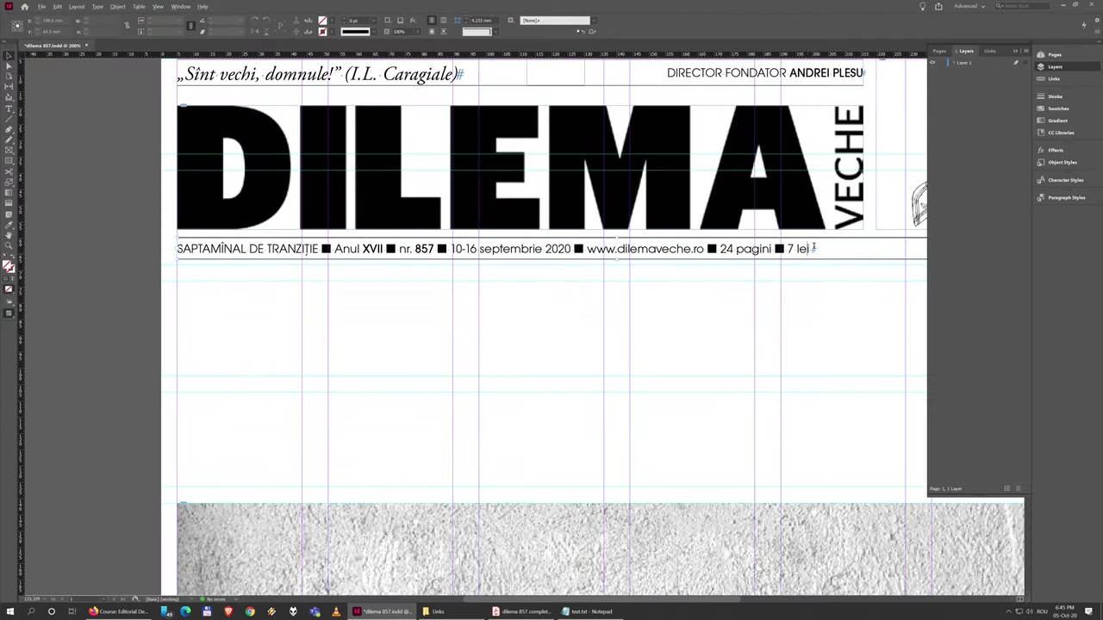
{"action": "left_click_drag", "start_coordinate": [813, 249], "coordinate": [161, 240]}
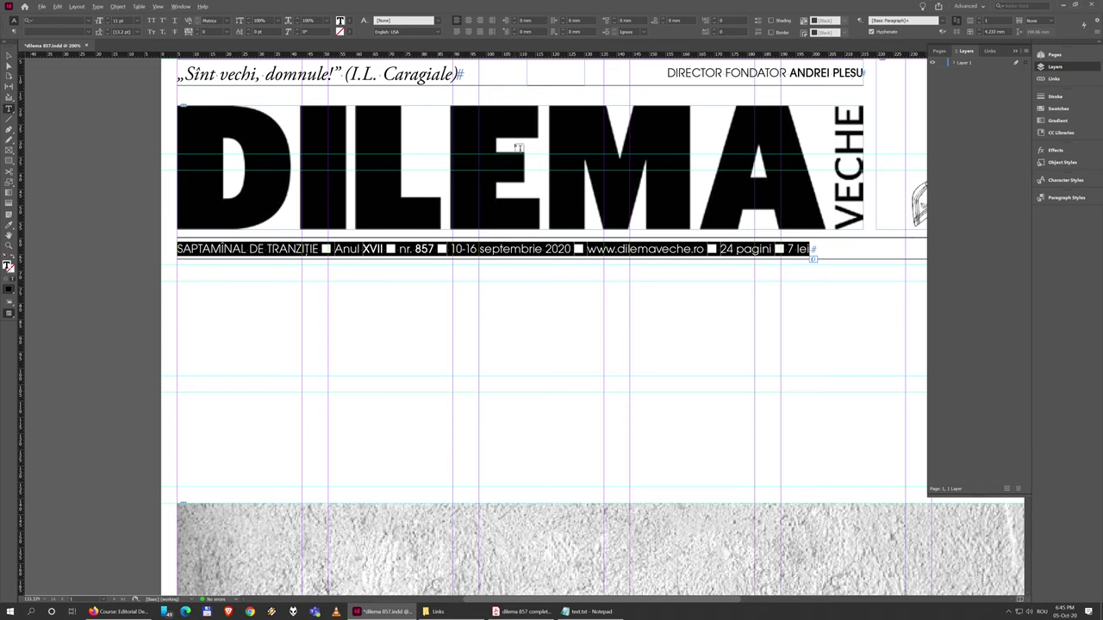
{"action": "scroll", "coordinate": [487, 235], "scroll_direction": "up", "scroll_amount": 2}
{"action": "scroll", "coordinate": [480, 112], "scroll_direction": "down", "scroll_amount": 5}
{"action": "scroll", "coordinate": [486, 93], "scroll_direction": "up", "scroll_amount": 1}
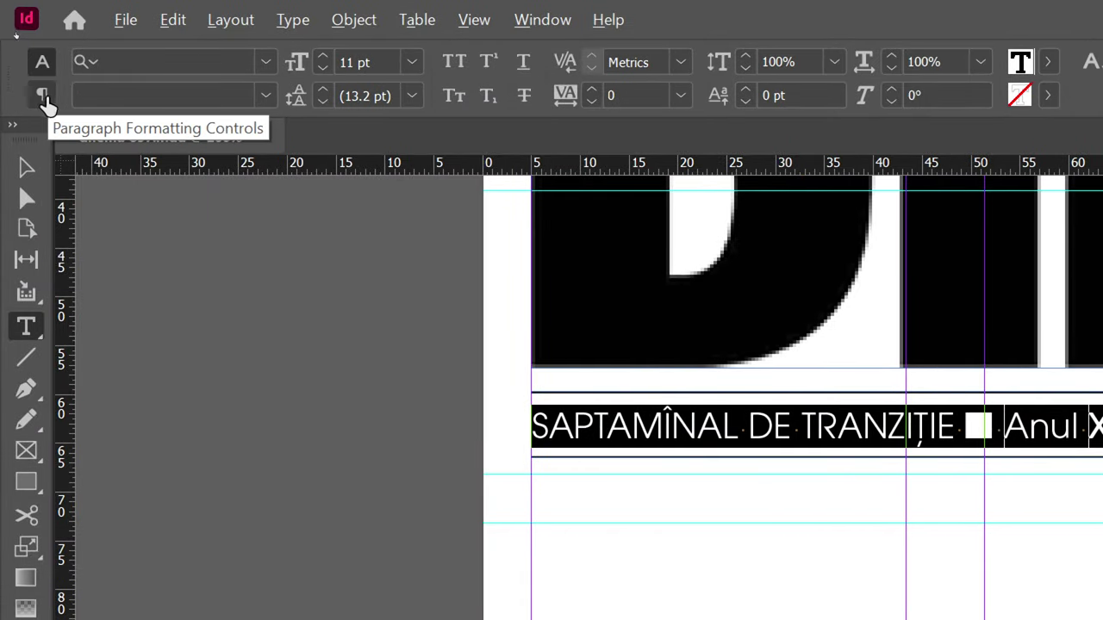
{"action": "left_click", "coordinate": [40, 97]}
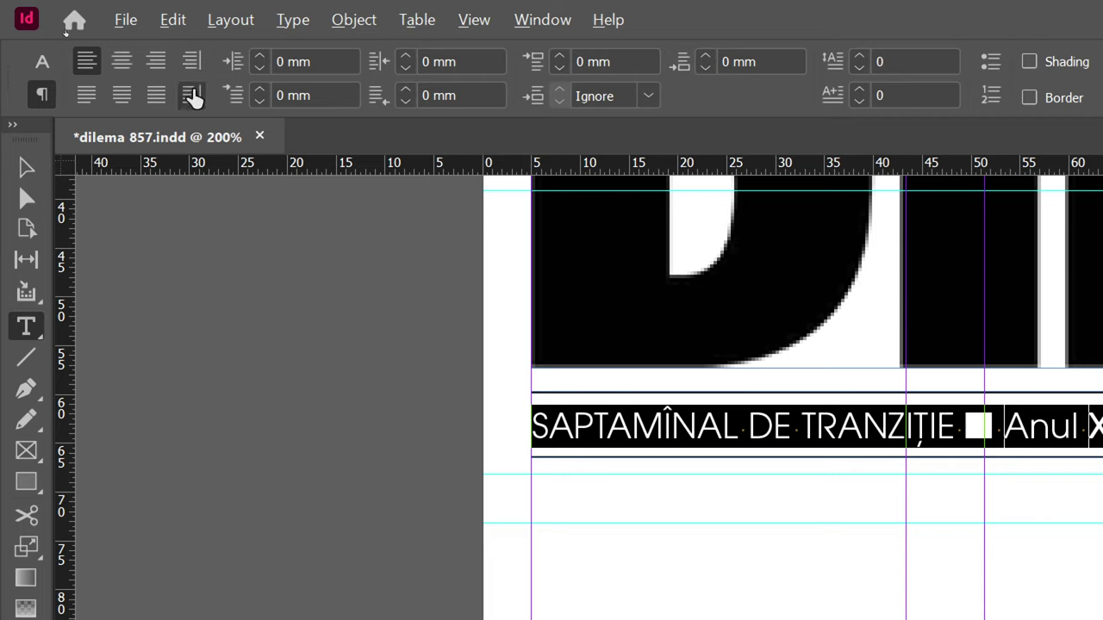
{"action": "scroll", "coordinate": [916, 428], "scroll_direction": "right", "scroll_amount": 10}
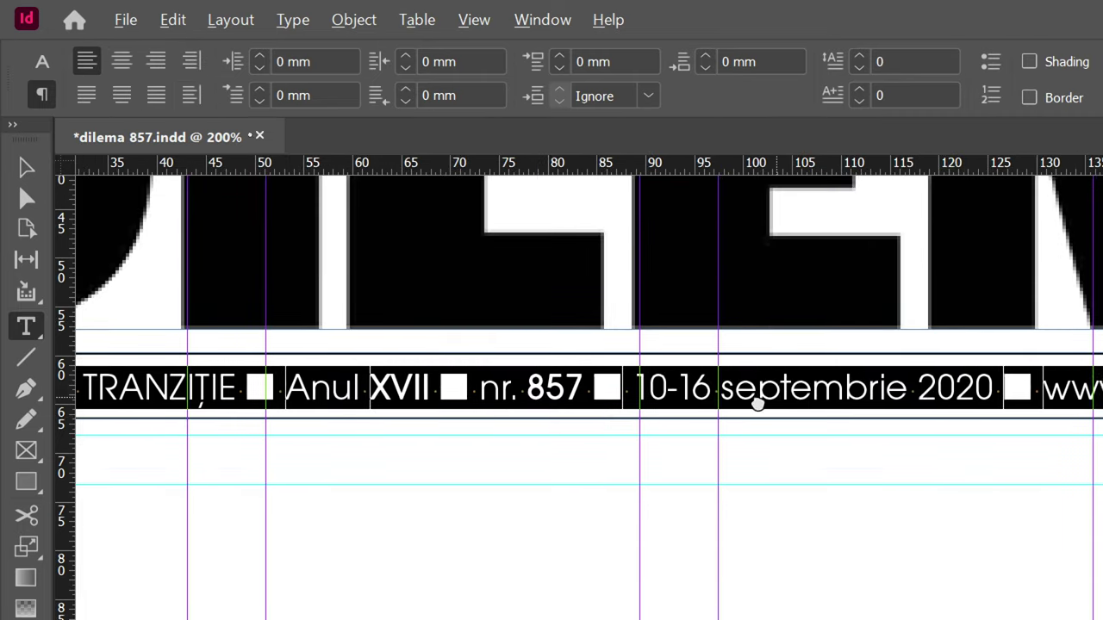
{"action": "scroll", "coordinate": [777, 412], "scroll_direction": "right", "scroll_amount": 10}
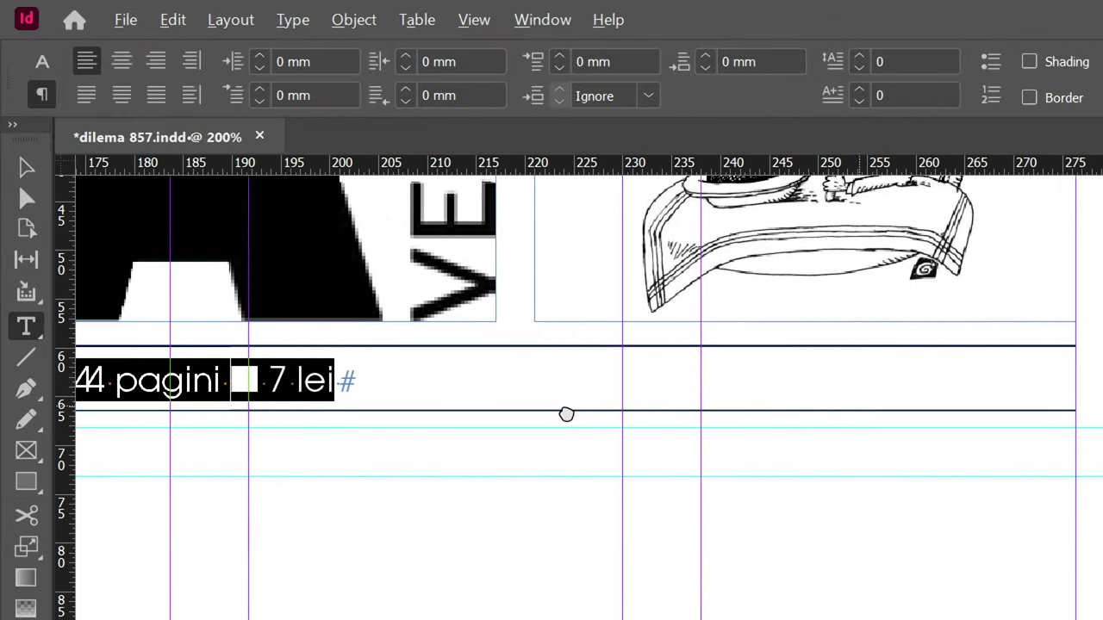
{"action": "left_click_drag", "start_coordinate": [542, 415], "coordinate": [554, 411]}
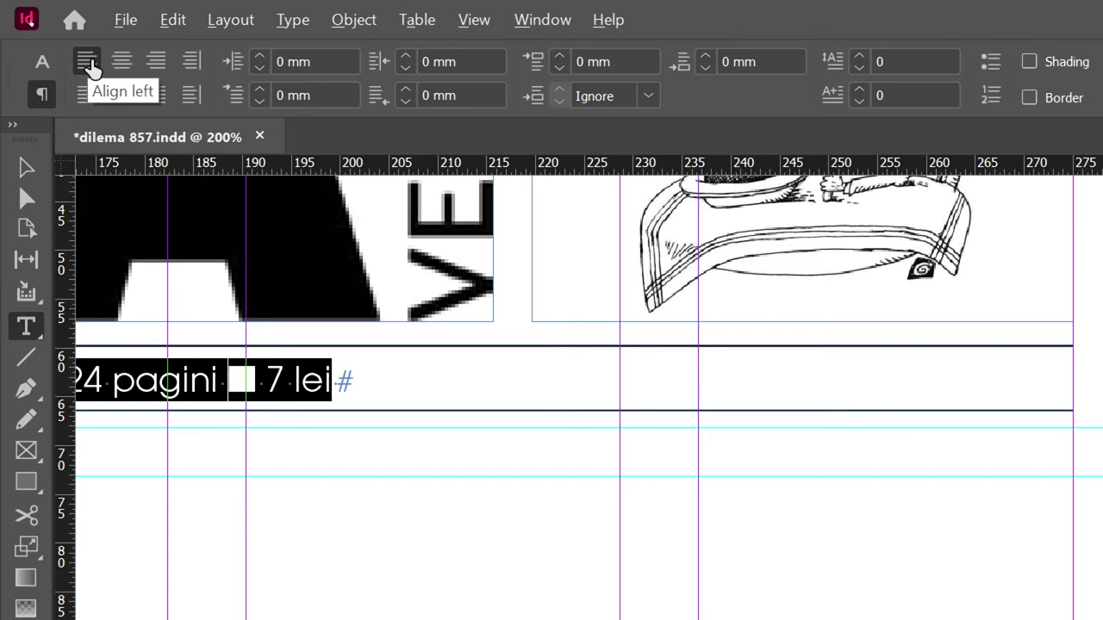
Try centre alignment and right alignment on the issue line and check its position within the frame.
{"action": "left_click", "coordinate": [121, 64]}
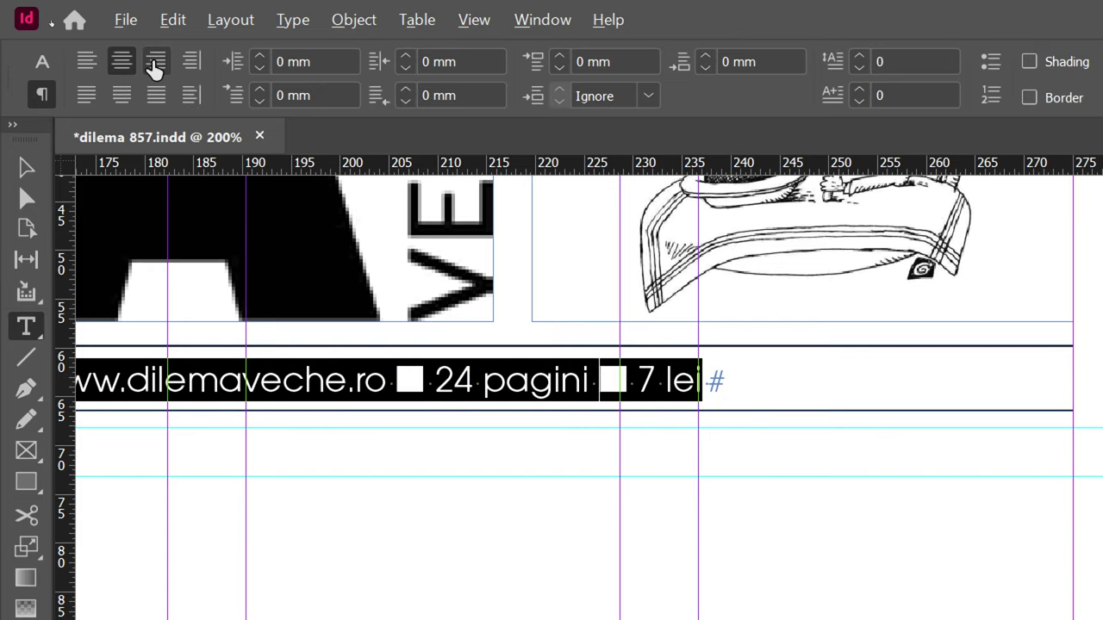
{"action": "left_click", "coordinate": [154, 64]}
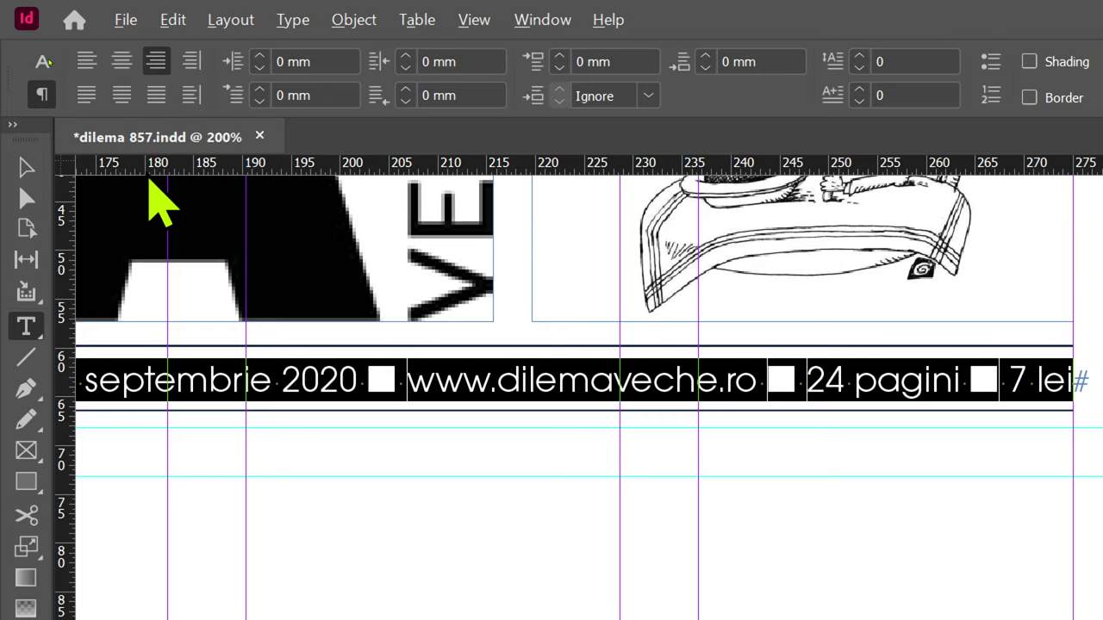
{"action": "scroll", "coordinate": [406, 565], "scroll_direction": "down", "scroll_amount": 2}
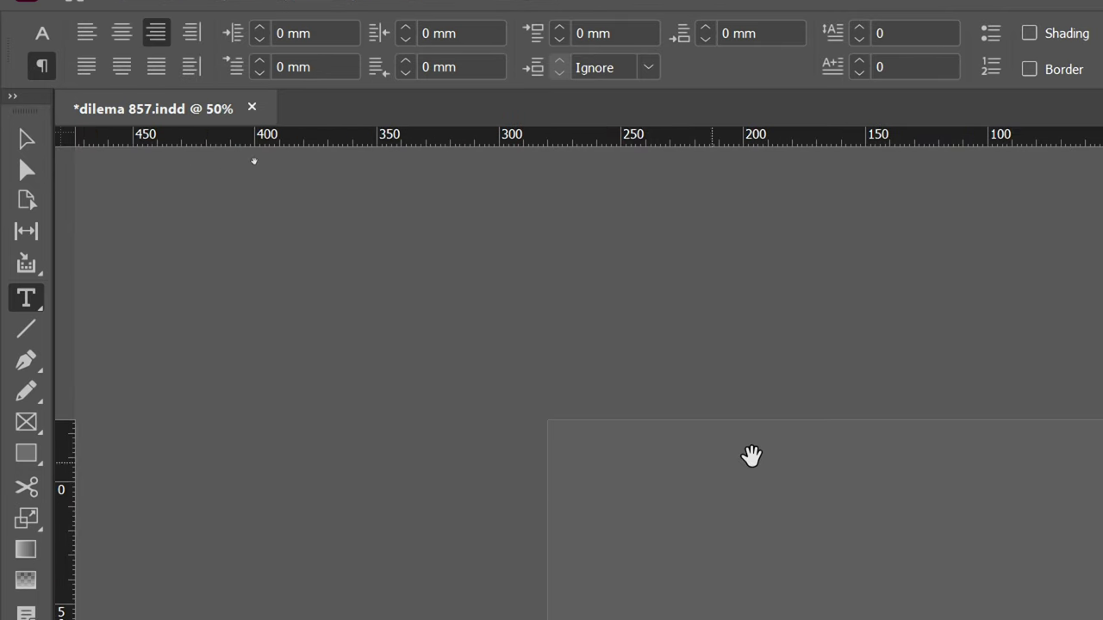
{"action": "scroll", "coordinate": [751, 456], "scroll_direction": "up", "scroll_amount": 1}
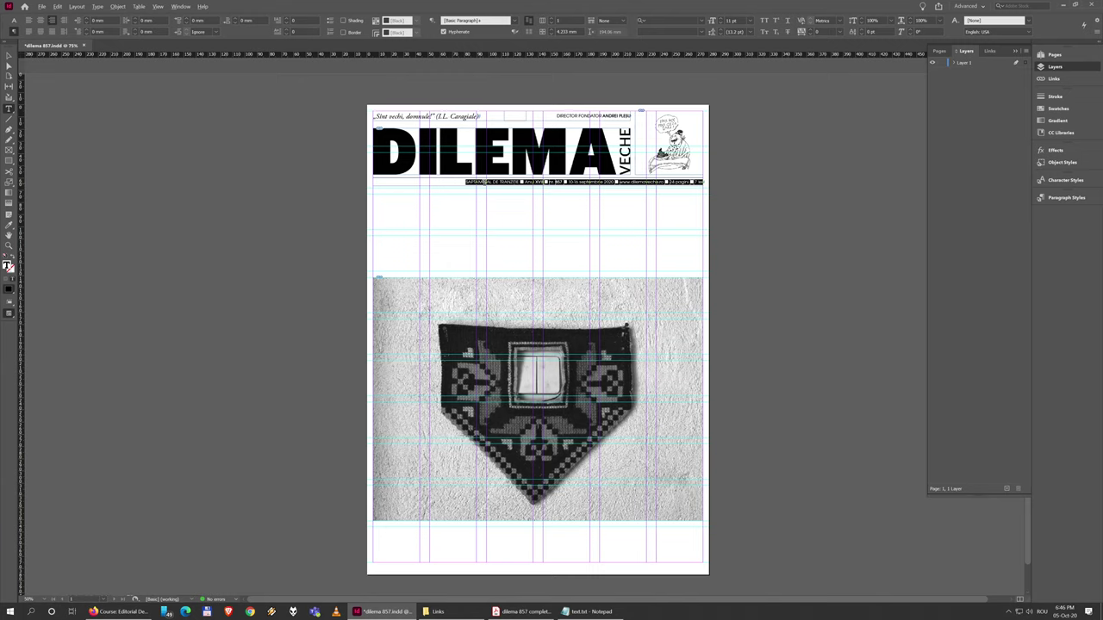
{"action": "scroll", "coordinate": [495, 185], "scroll_direction": "up", "scroll_amount": 3}
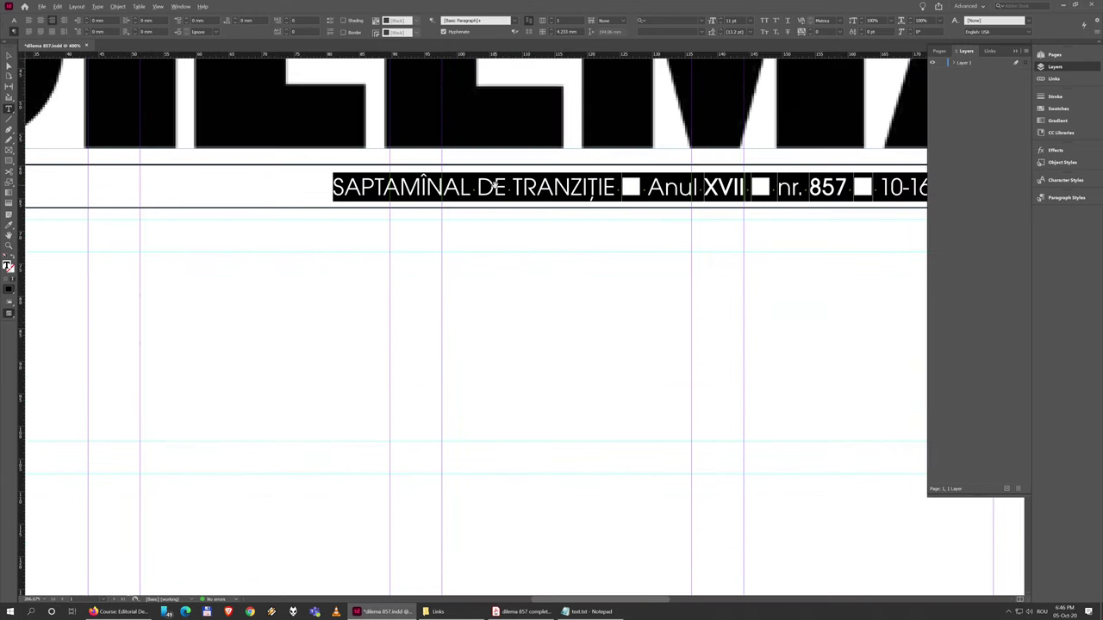
{"action": "left_click_drag", "start_coordinate": [518, 189], "coordinate": [195, 117]}
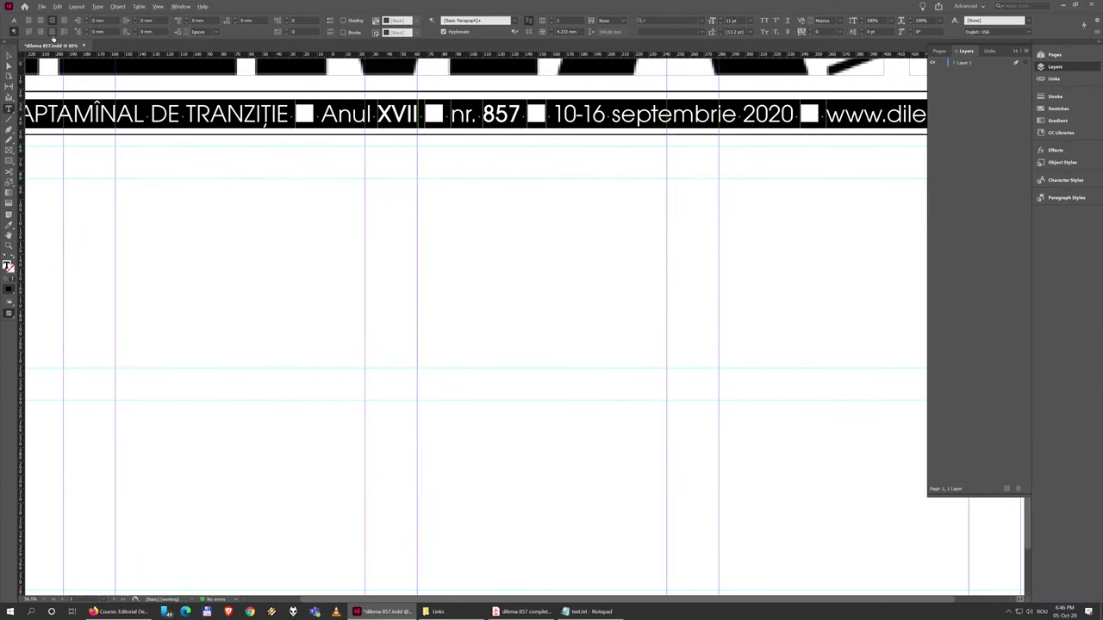
Justify all lines of the issue line so its text spreads across the full frame width.
{"action": "key", "text": "ctrl+0"}
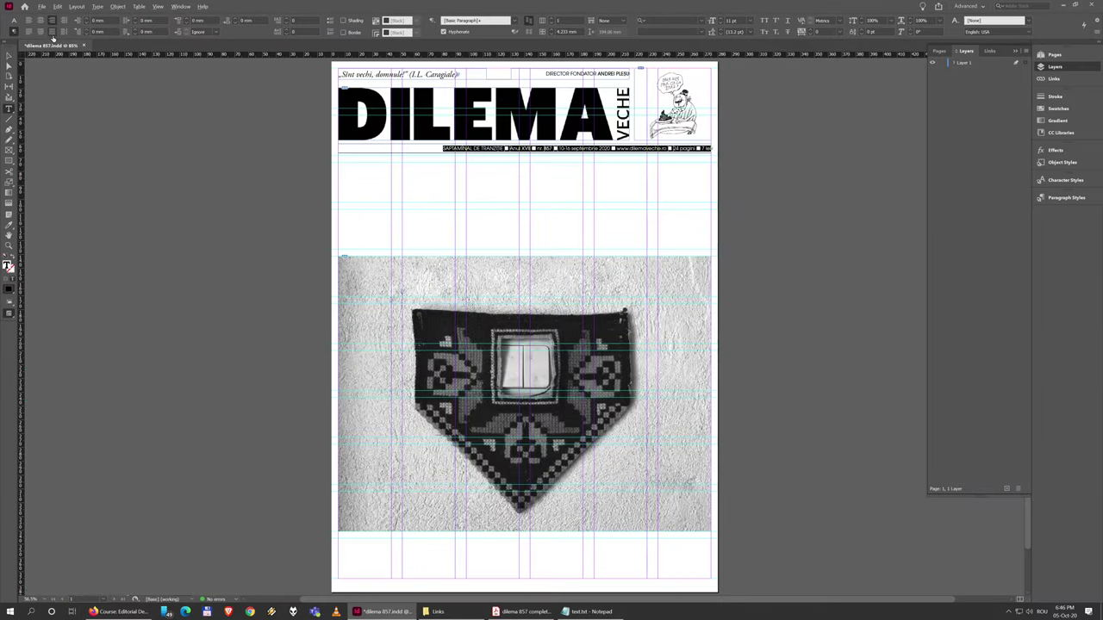
{"action": "left_click", "coordinate": [52, 37]}
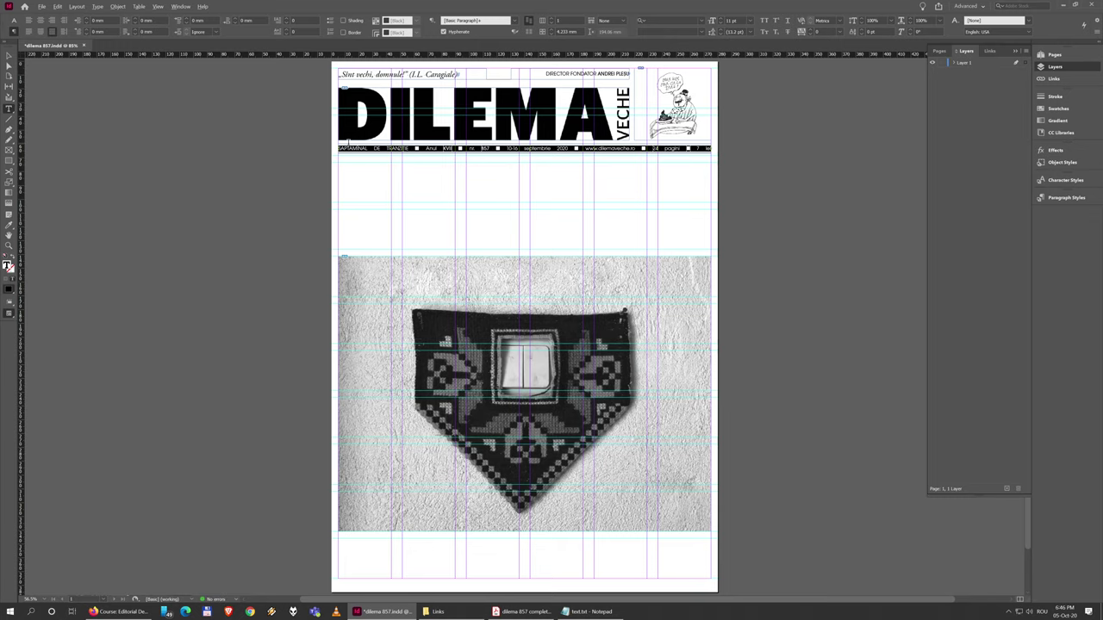
{"action": "left_click", "coordinate": [368, 151]}
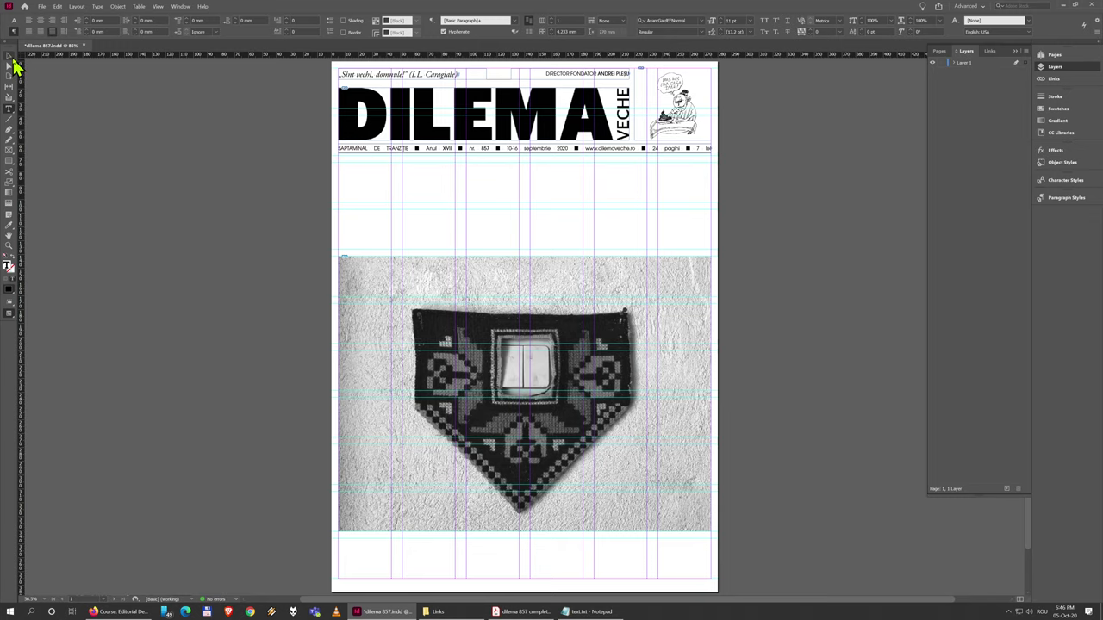
Leave text editing and preview the header without guides and frame edges.
{"action": "left_click", "coordinate": [11, 59]}
{"action": "key", "text": "w"}
{"action": "scroll", "coordinate": [585, 151], "scroll_direction": "up", "scroll_amount": 2}
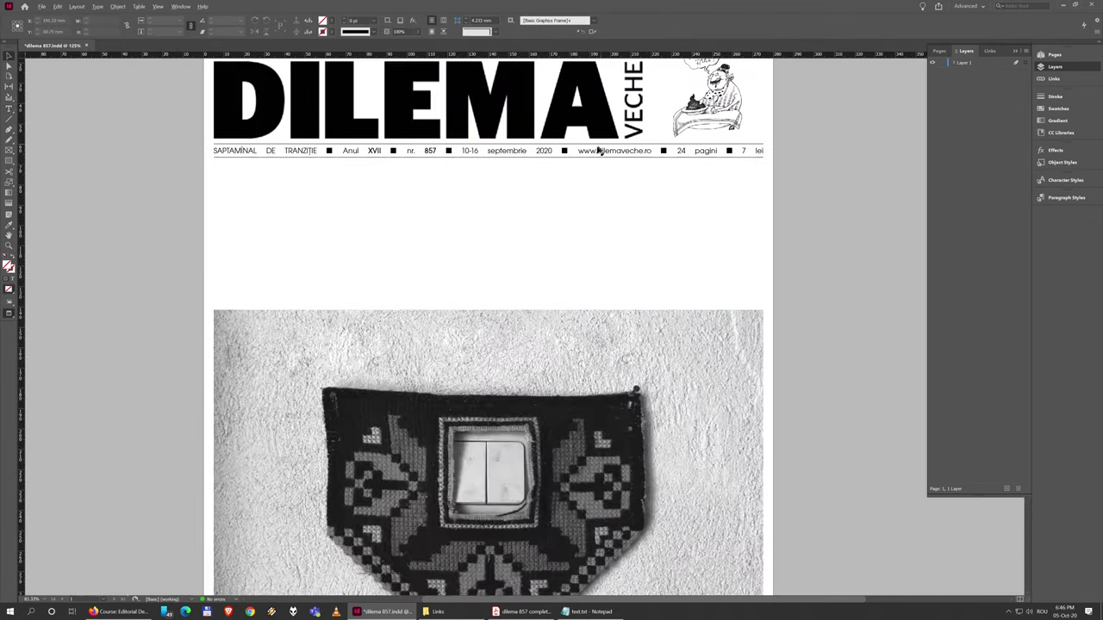
{"action": "scroll", "coordinate": [529, 279], "scroll_direction": "up", "scroll_amount": 2}
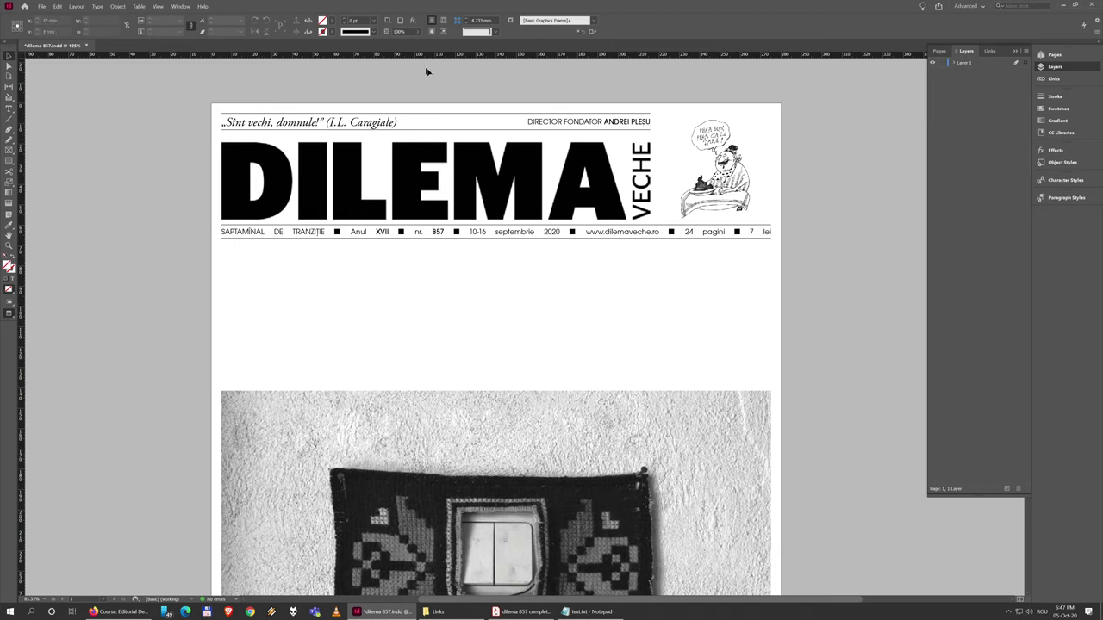
Add a 0.5 pt stroke around the caricature frame in the header and deselect it.
{"action": "left_click", "coordinate": [673, 169]}
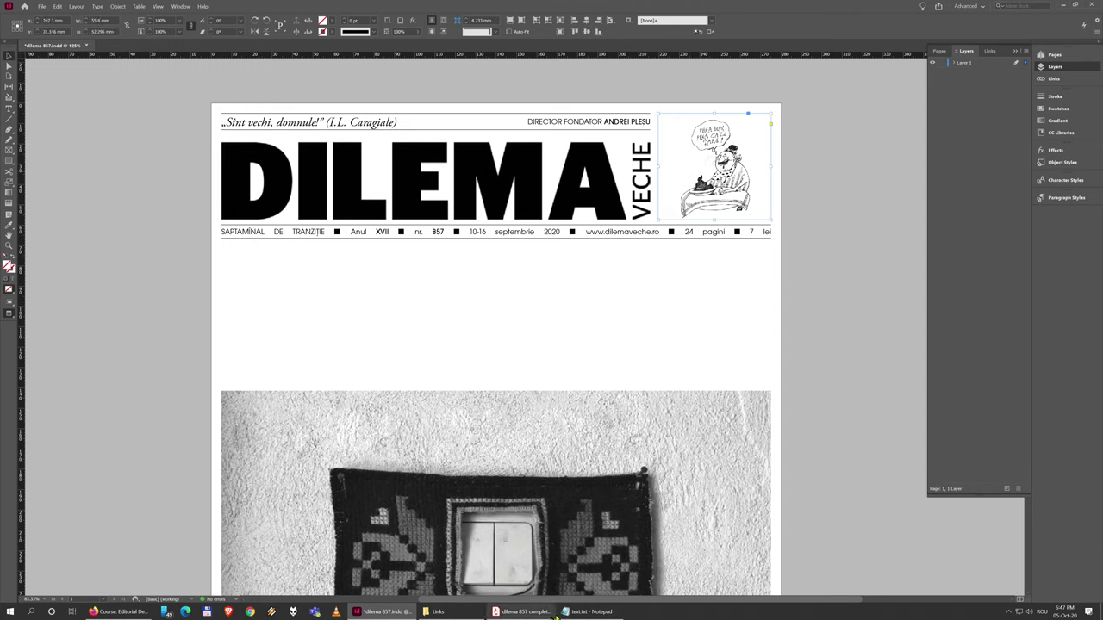
{"action": "mouse_move", "coordinate": [521, 615]}
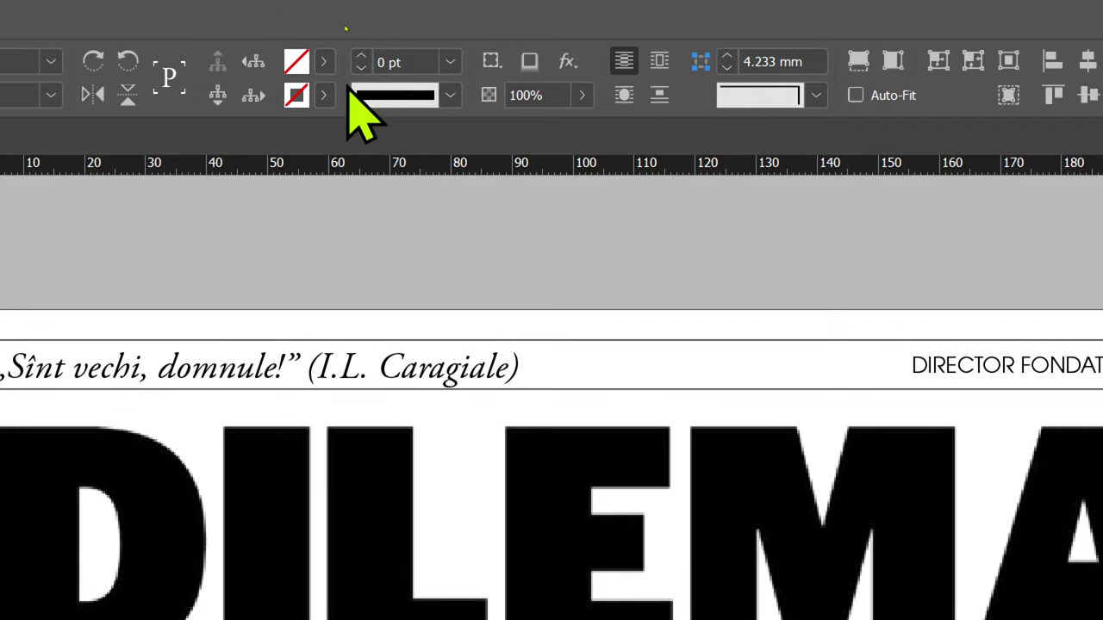
{"action": "left_click", "coordinate": [449, 65]}
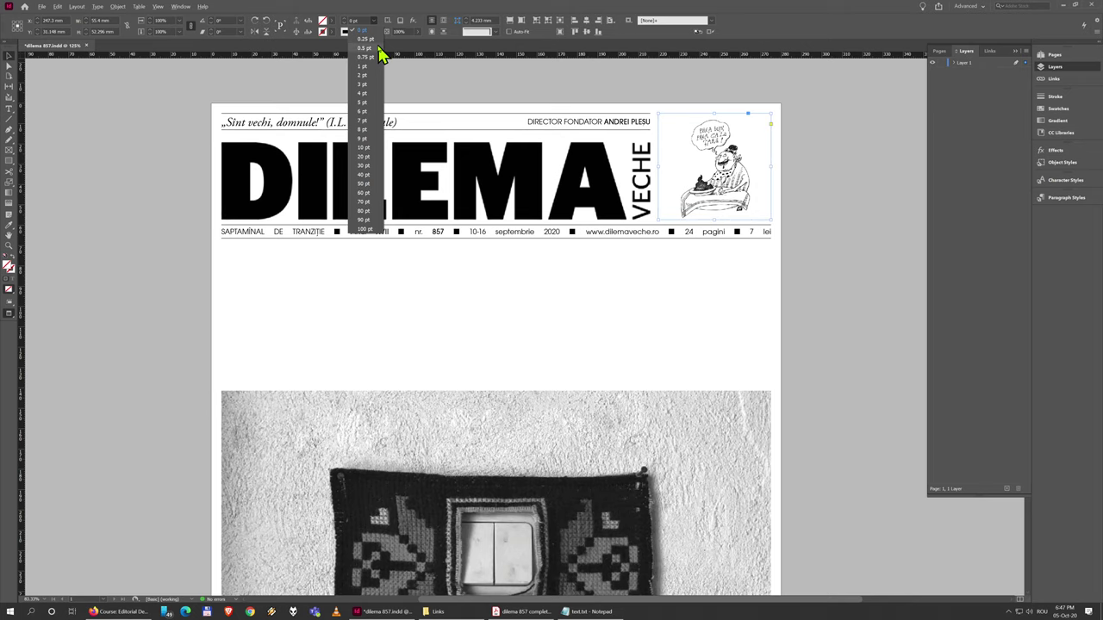
{"action": "left_click", "coordinate": [370, 47]}
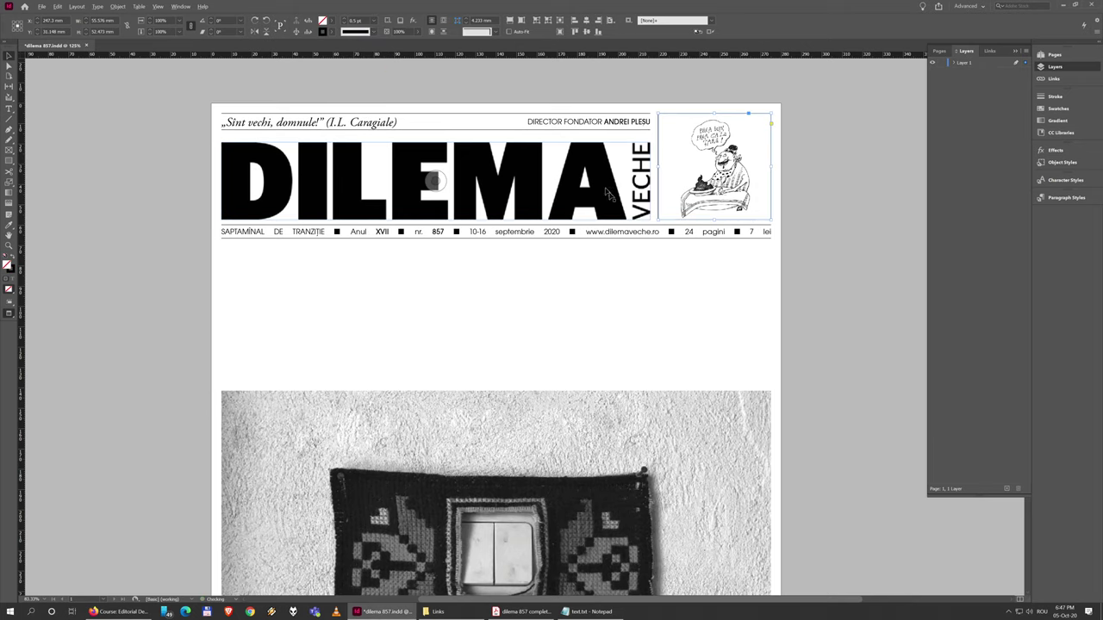
{"action": "left_click", "coordinate": [675, 279]}
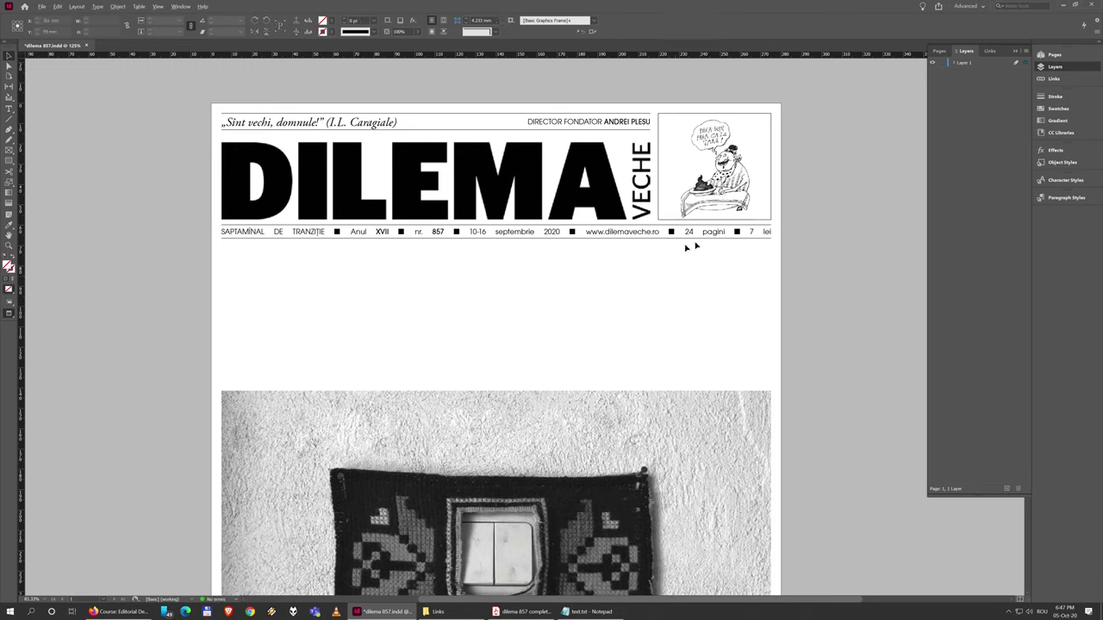
Add a thin stroke around the large main photo and check its outline on the page.
{"action": "left_click", "coordinate": [487, 417]}
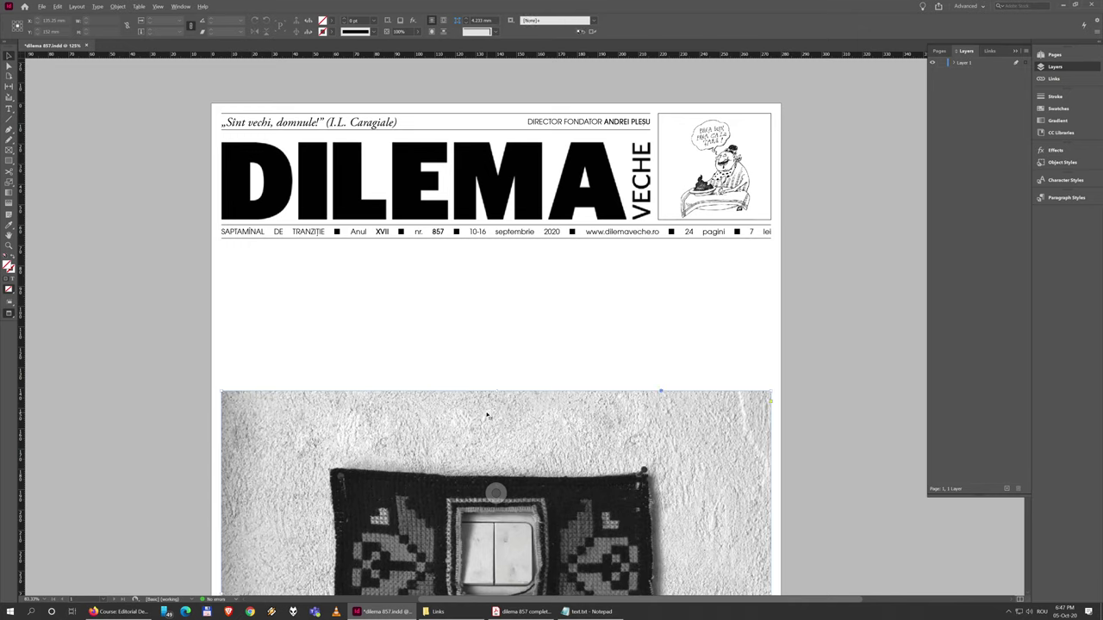
{"action": "left_click", "coordinate": [380, 31]}
{"action": "left_click", "coordinate": [383, 59]}
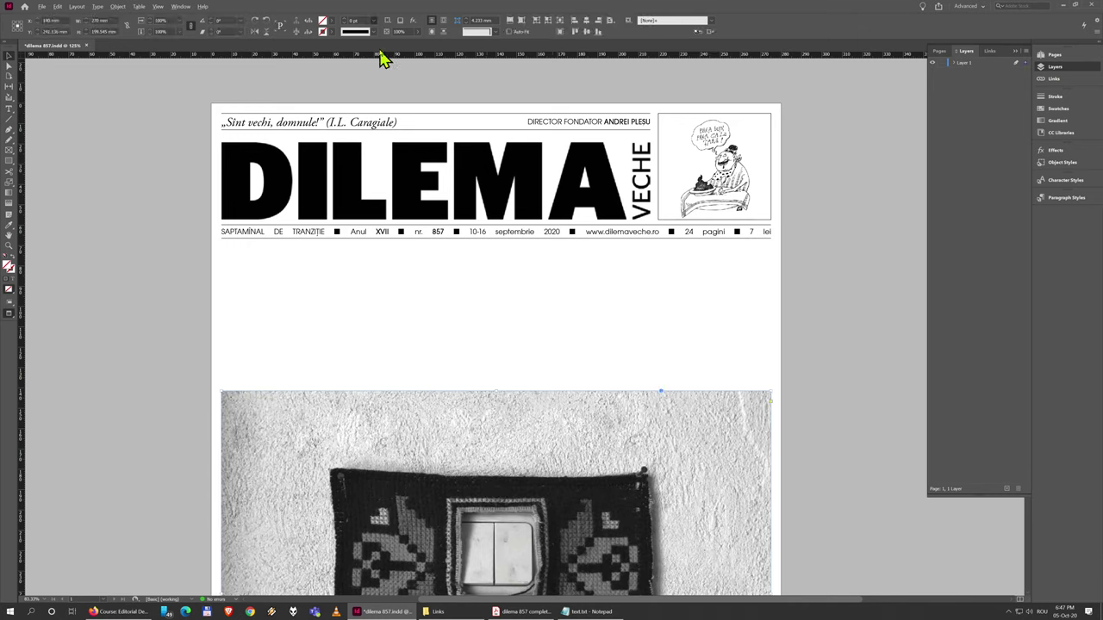
{"action": "scroll", "coordinate": [830, 399], "scroll_direction": "down", "scroll_amount": 4}
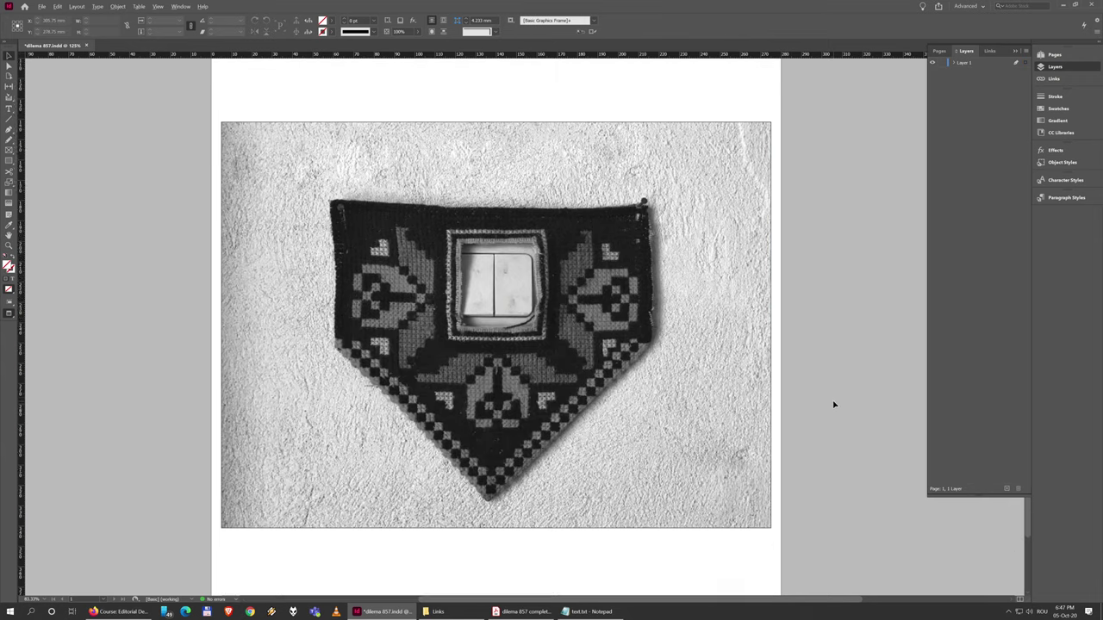
{"action": "scroll", "coordinate": [833, 404], "scroll_direction": "up", "scroll_amount": 3}
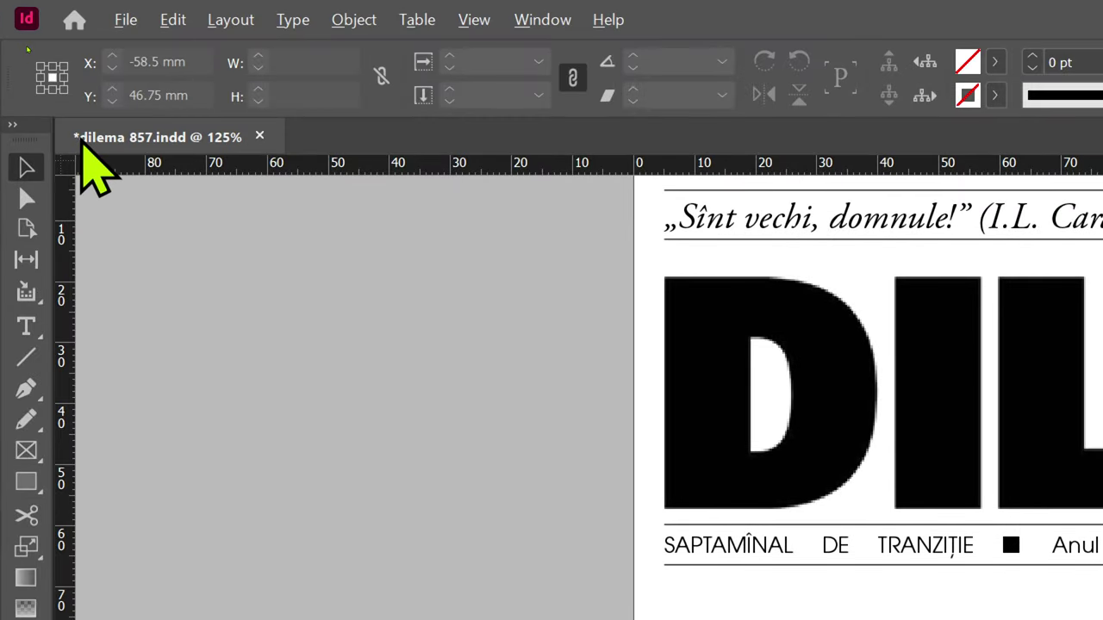
Save the dilema 857.indd document and close any open menu.
{"action": "key", "text": "ctrl+s"}
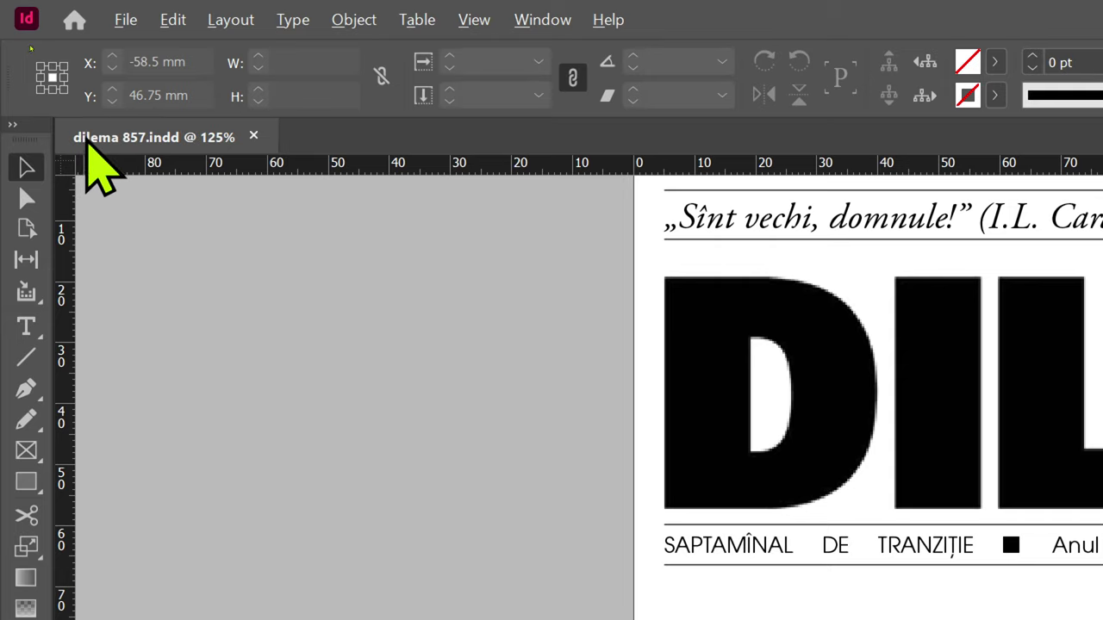
{"action": "left_click", "coordinate": [126, 17]}
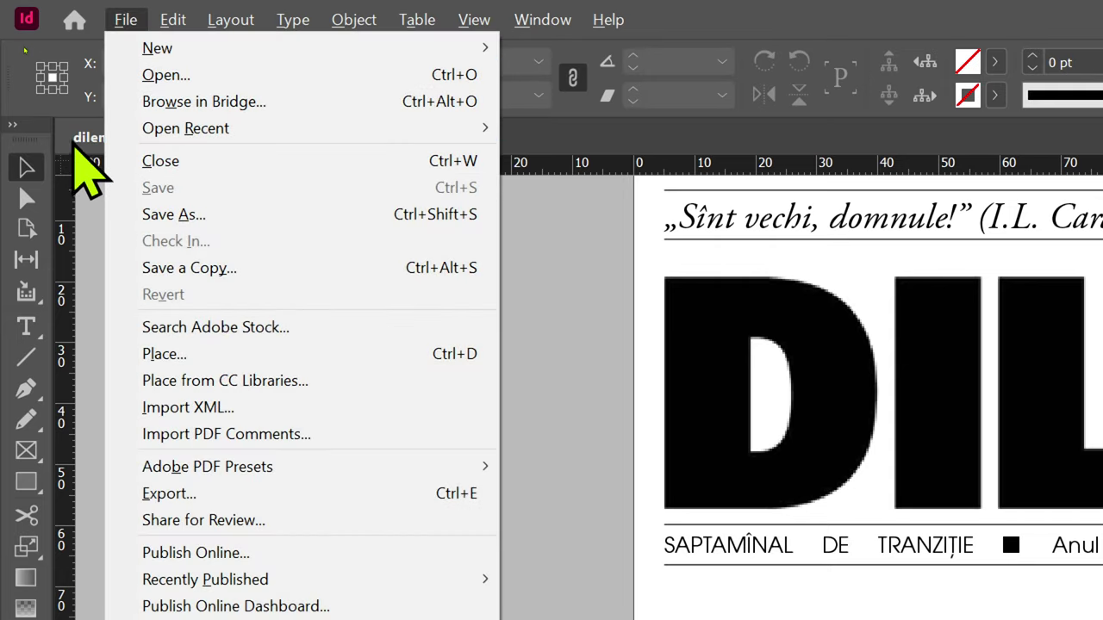
{"action": "left_click", "coordinate": [89, 173]}
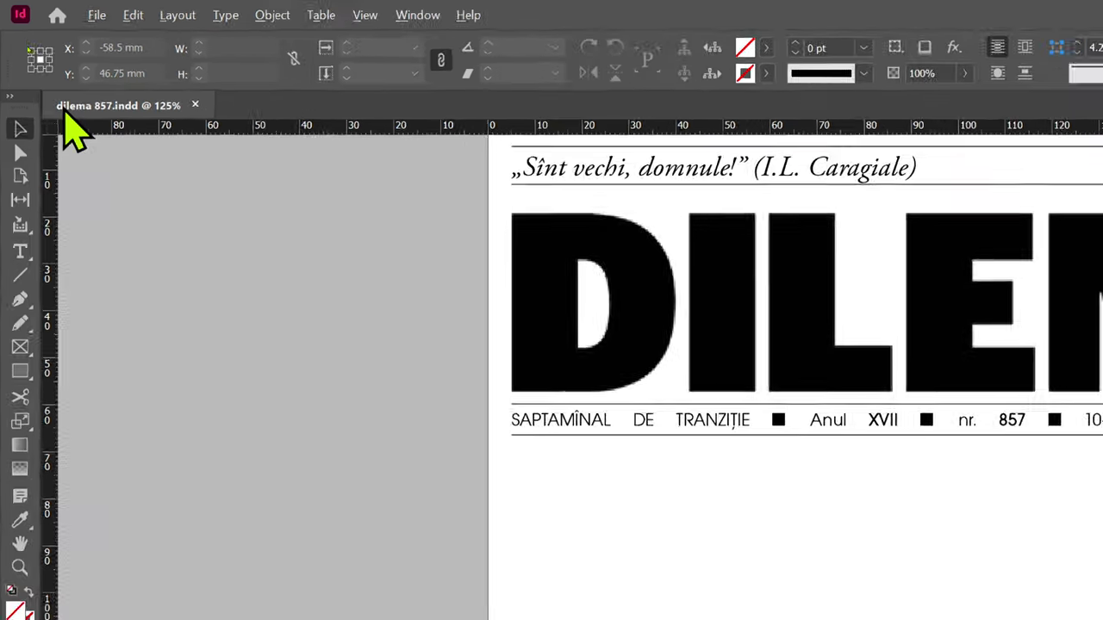